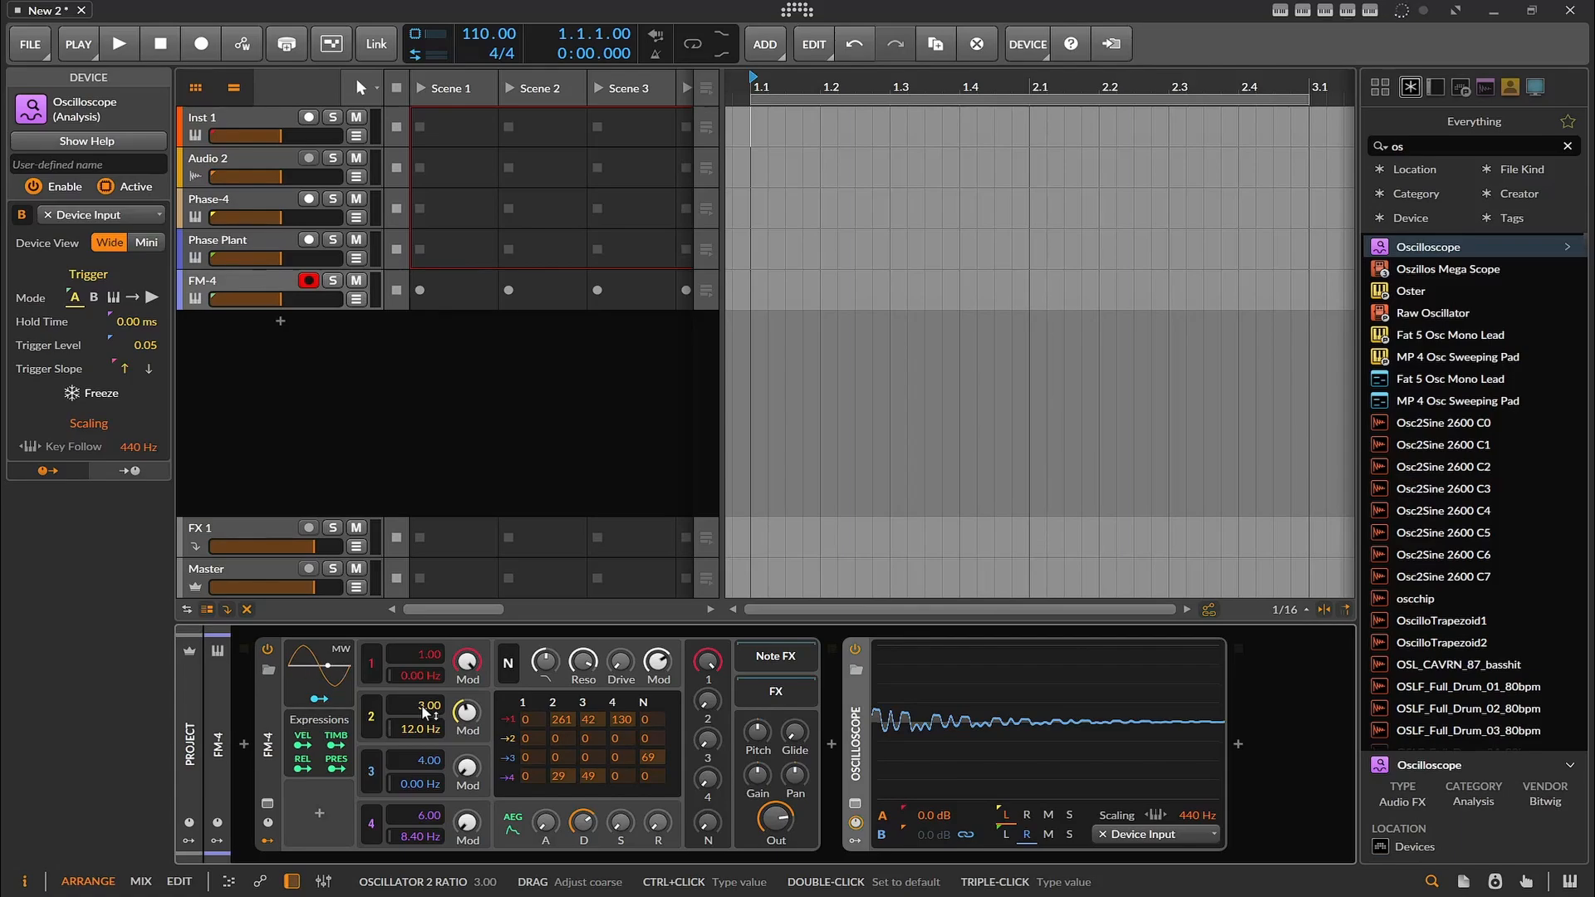
- Try different modulation amounts from oscillator 2 to oscillator 1 in FM-4, and vary oscillator 2's Mod level
right_click(321, 709)
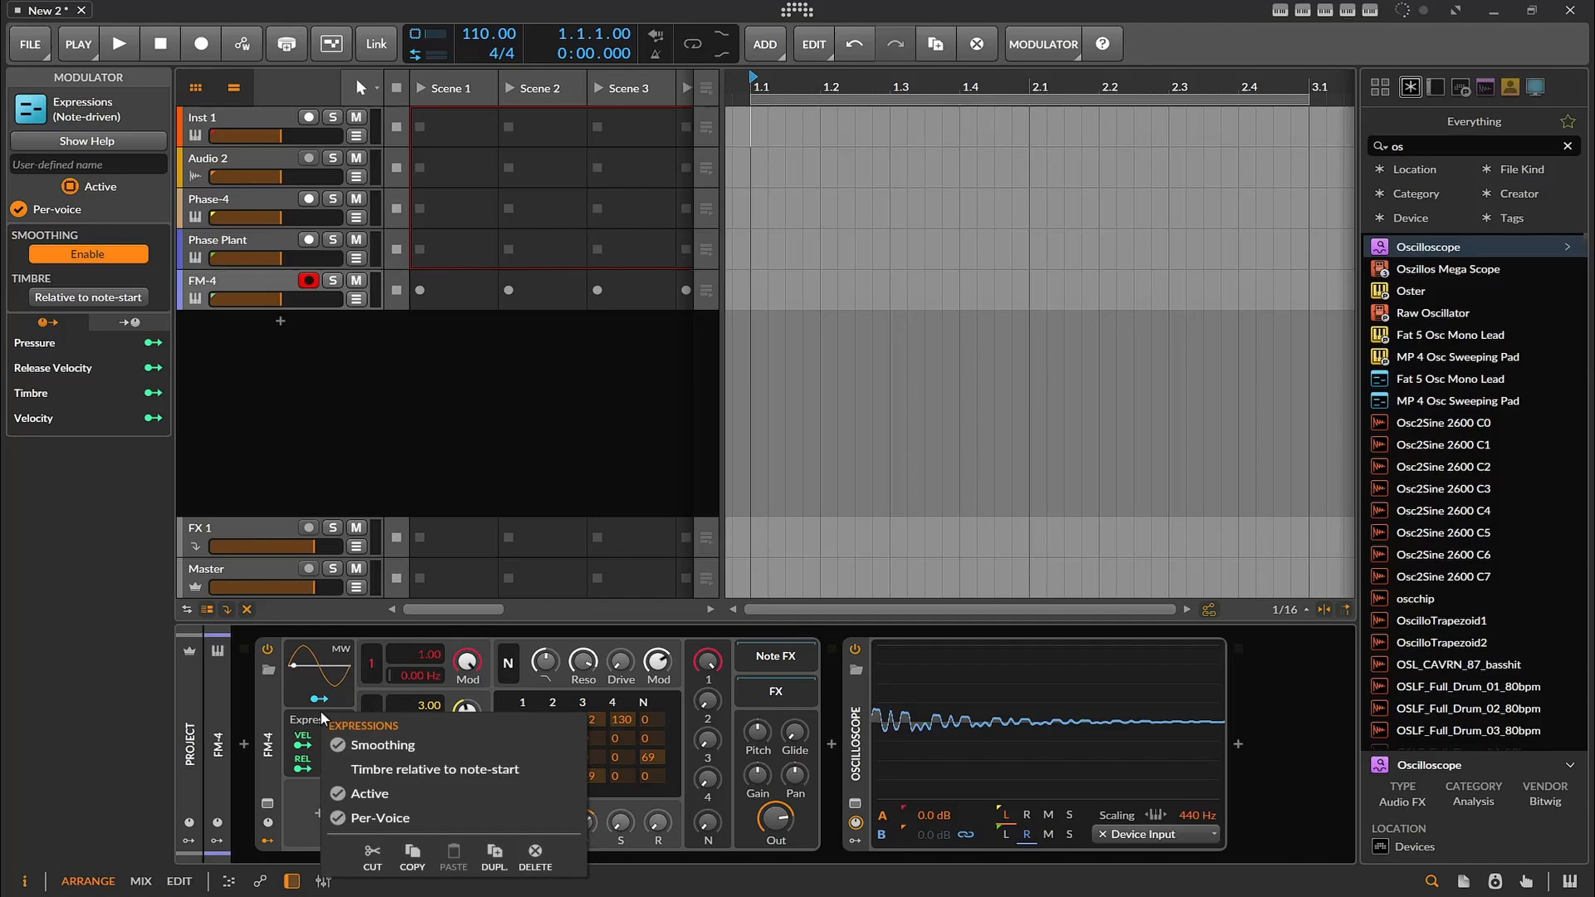
left_click(277, 713)
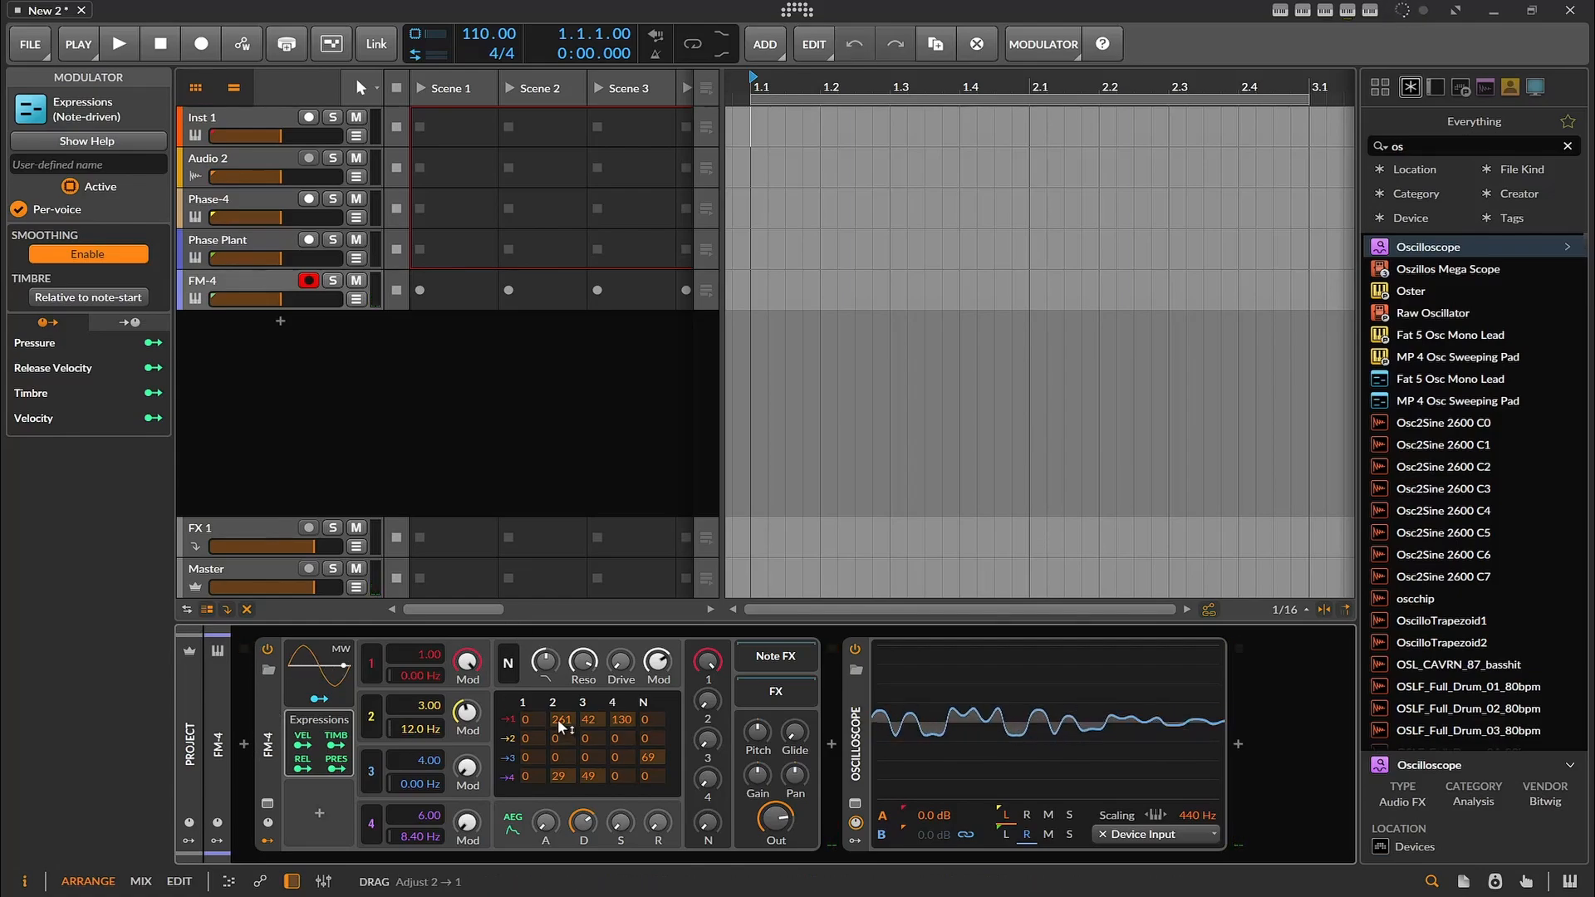
mouse_move(556, 719)
left_mouse_down()
mouse_move(557, 777)
mouse_move(561, 703)
left_mouse_up()
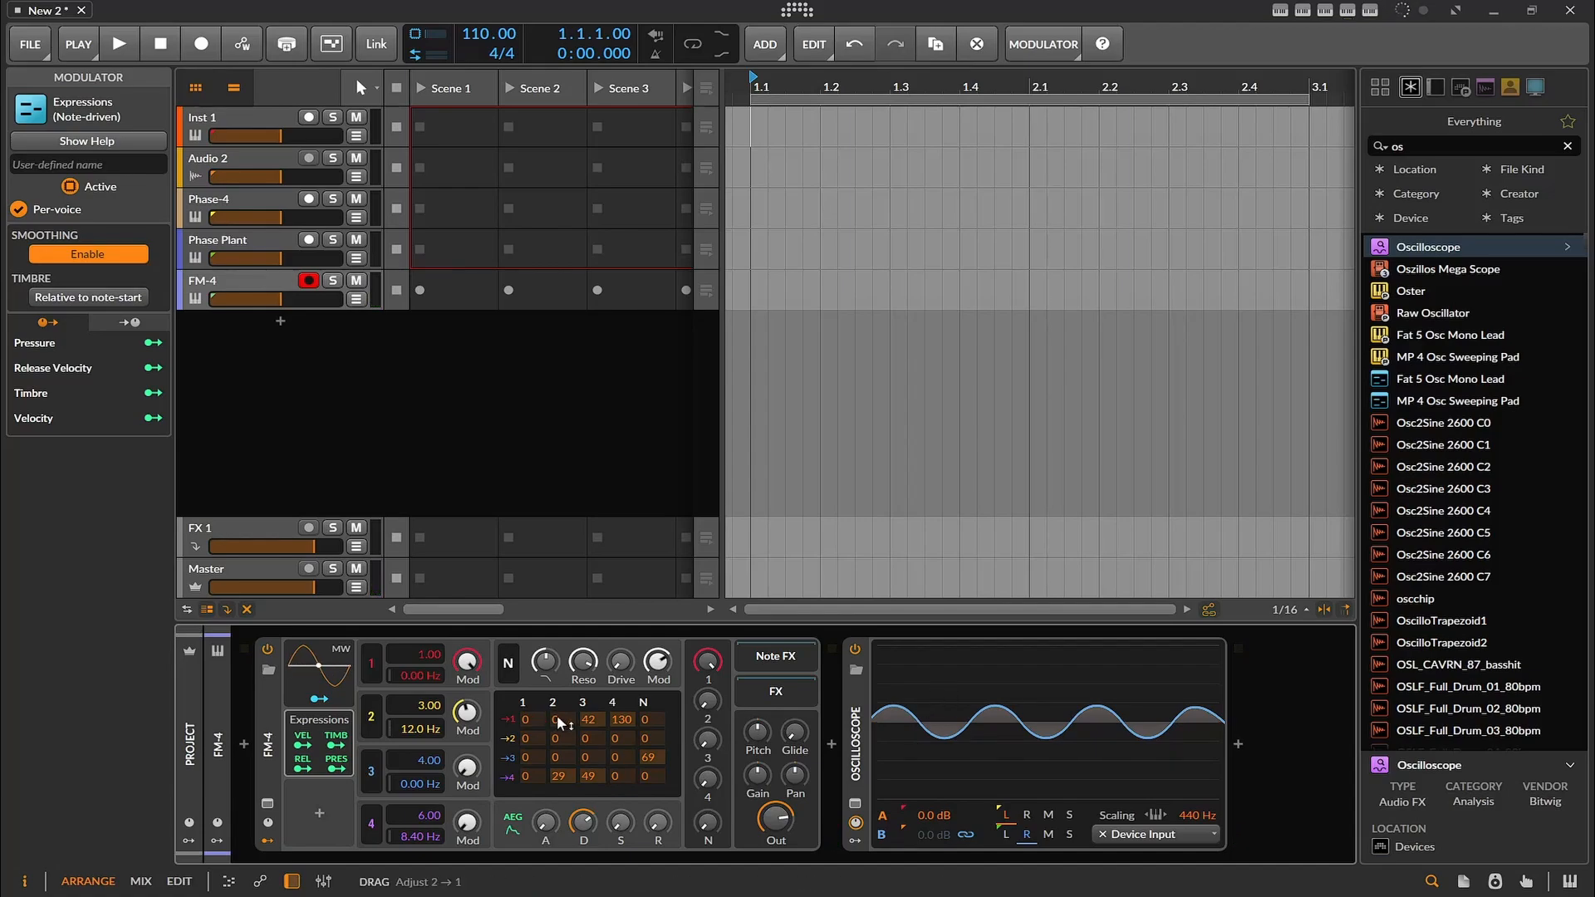
left_click_drag(559, 720, 561, 685)
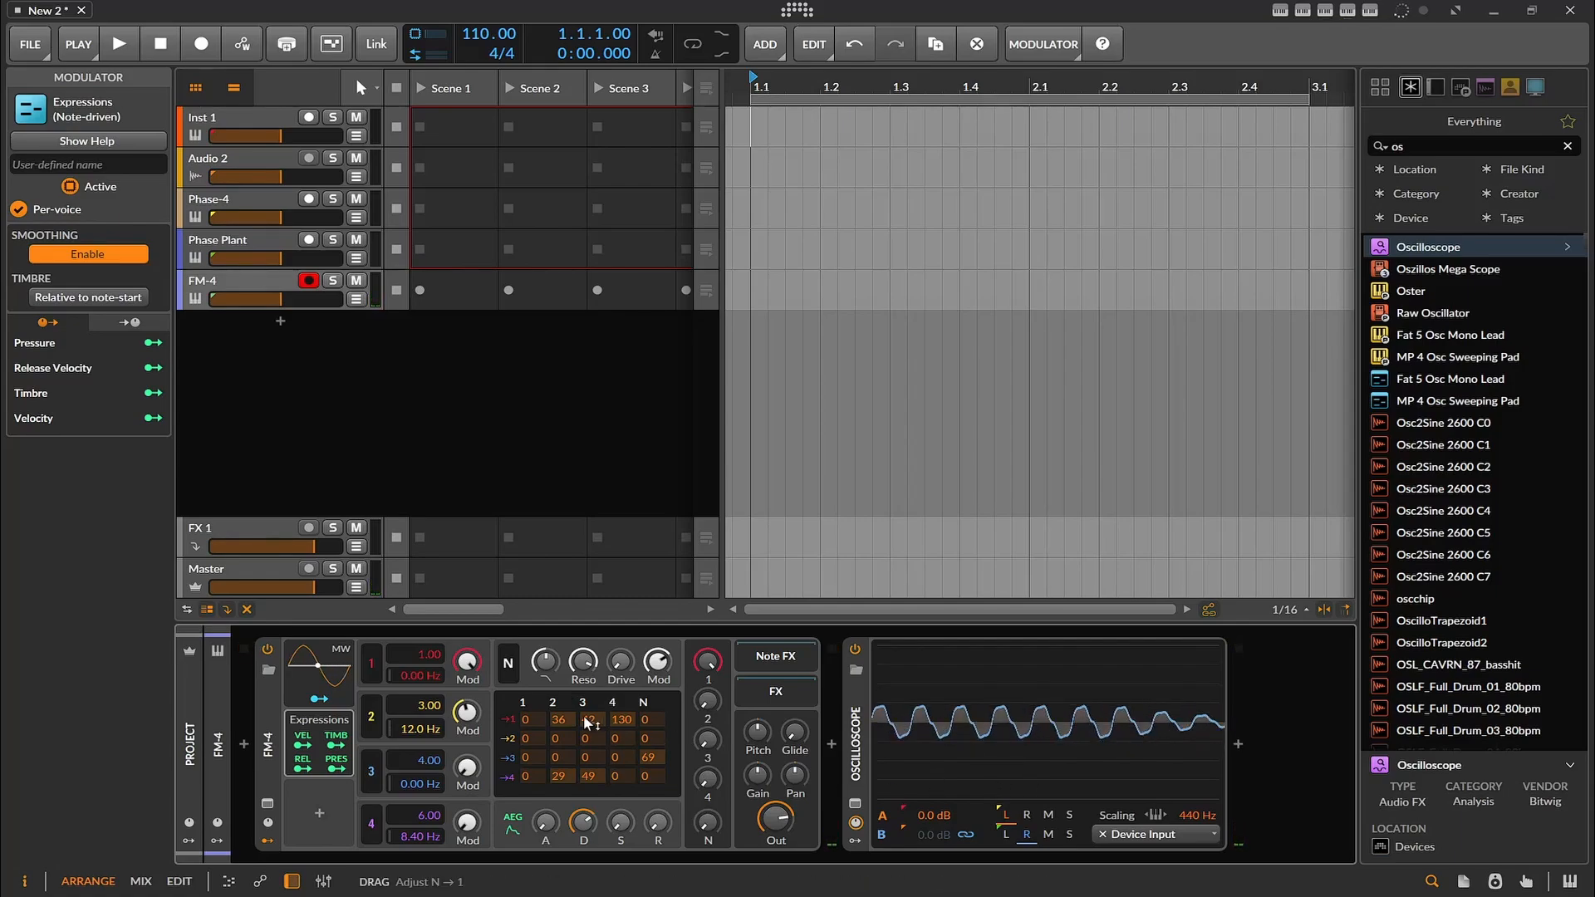
left_click_drag(560, 721, 560, 661)
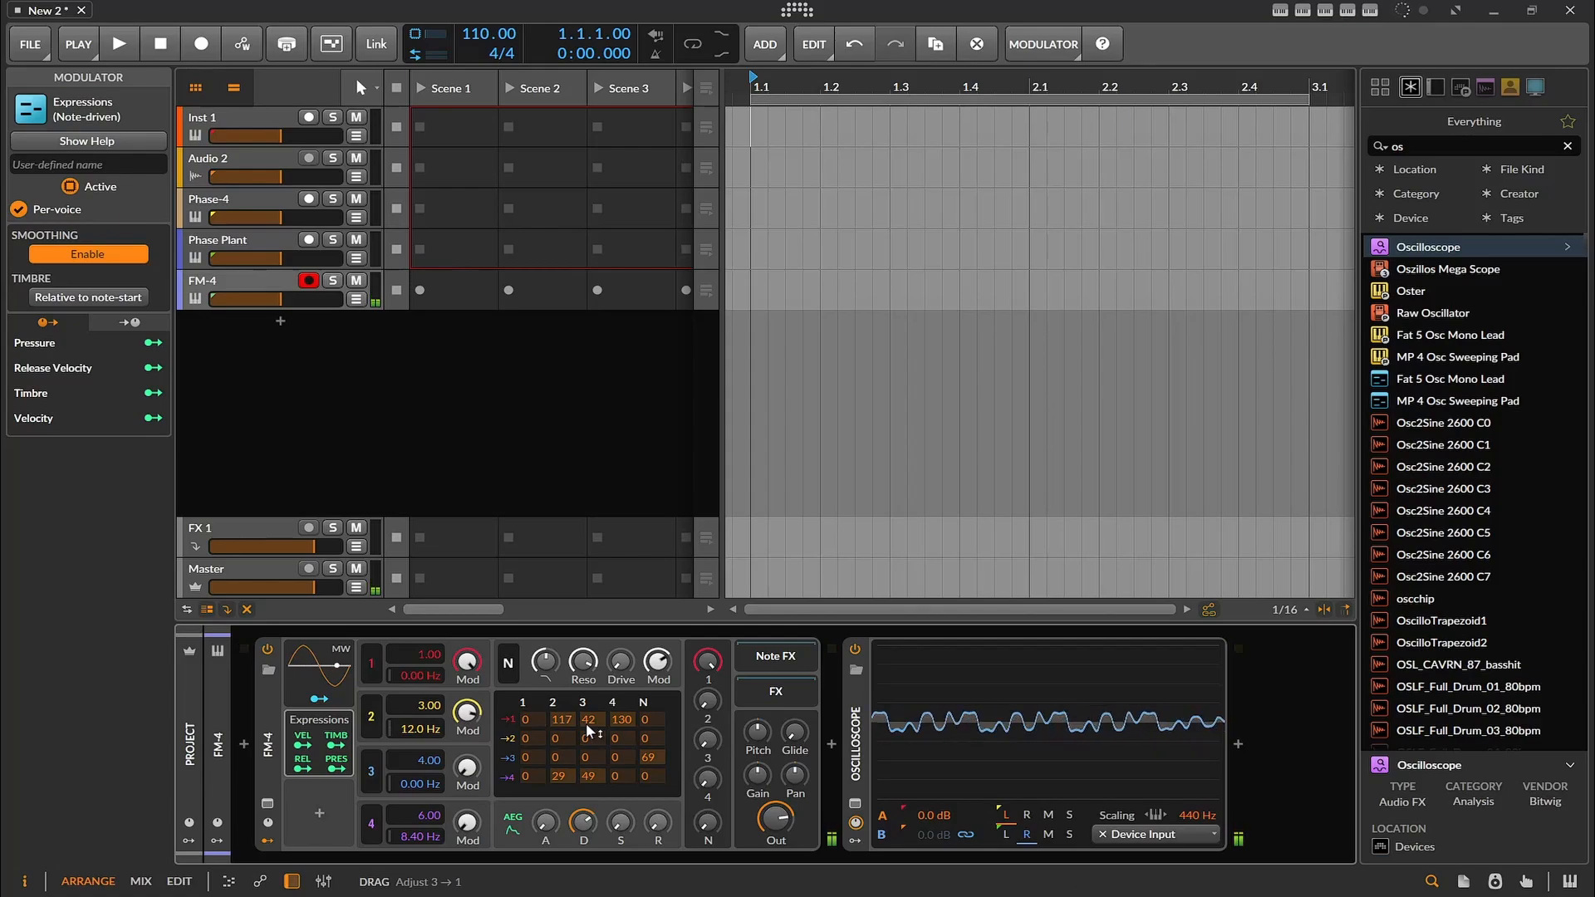
mouse_move(571, 721)
left_mouse_down()
mouse_move(562, 781)
mouse_move(579, 665)
mouse_move(578, 719)
left_mouse_up()
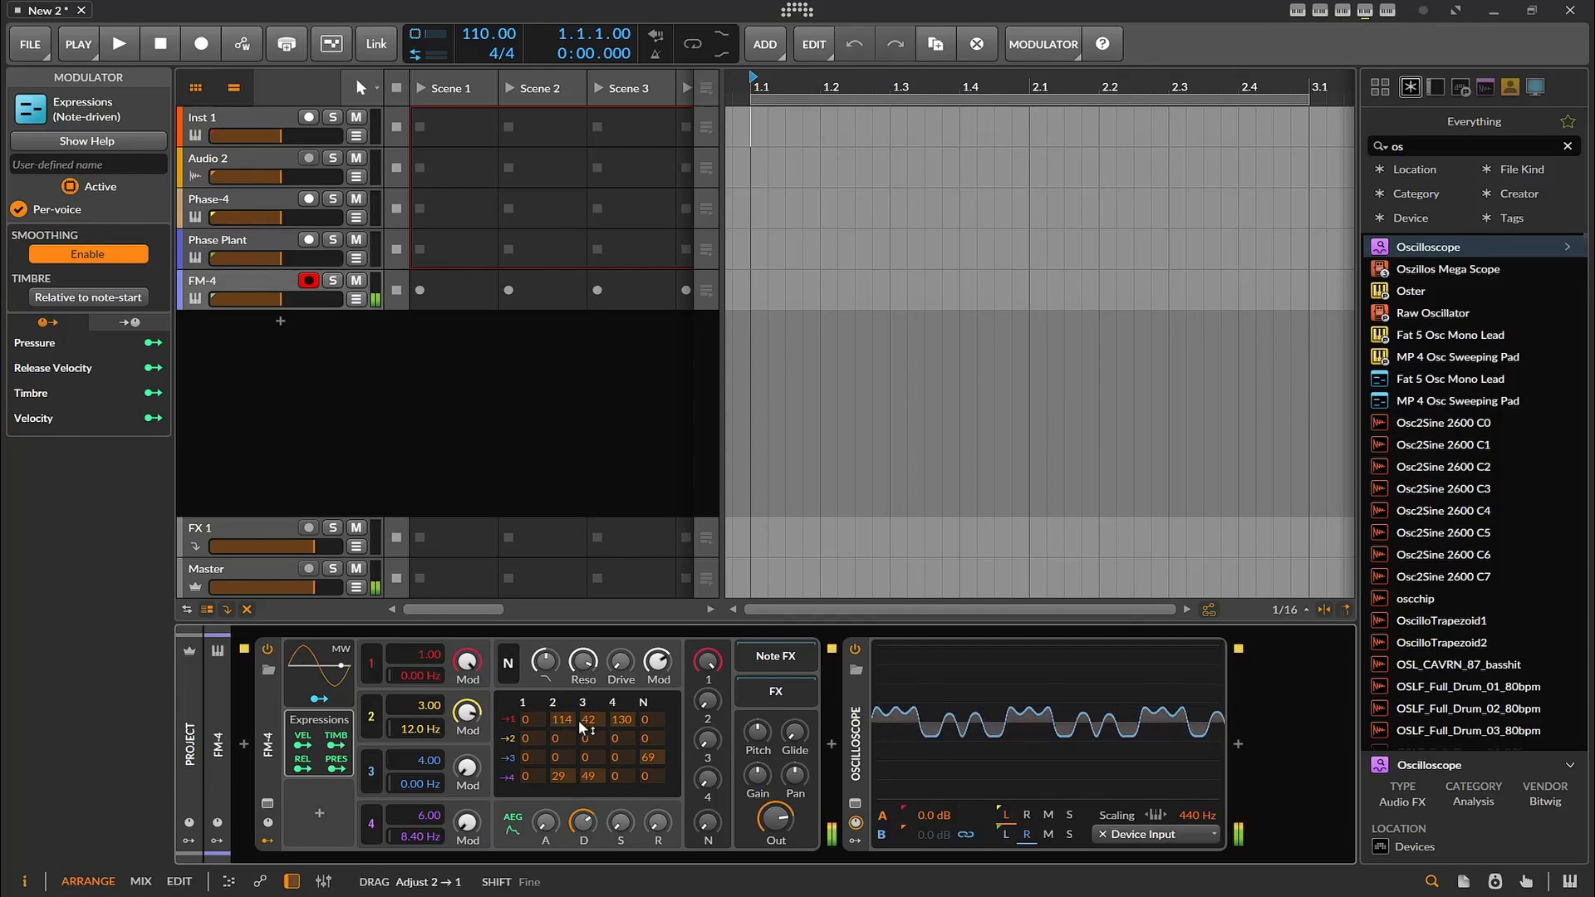
left_click_drag(467, 713, 427, 703)
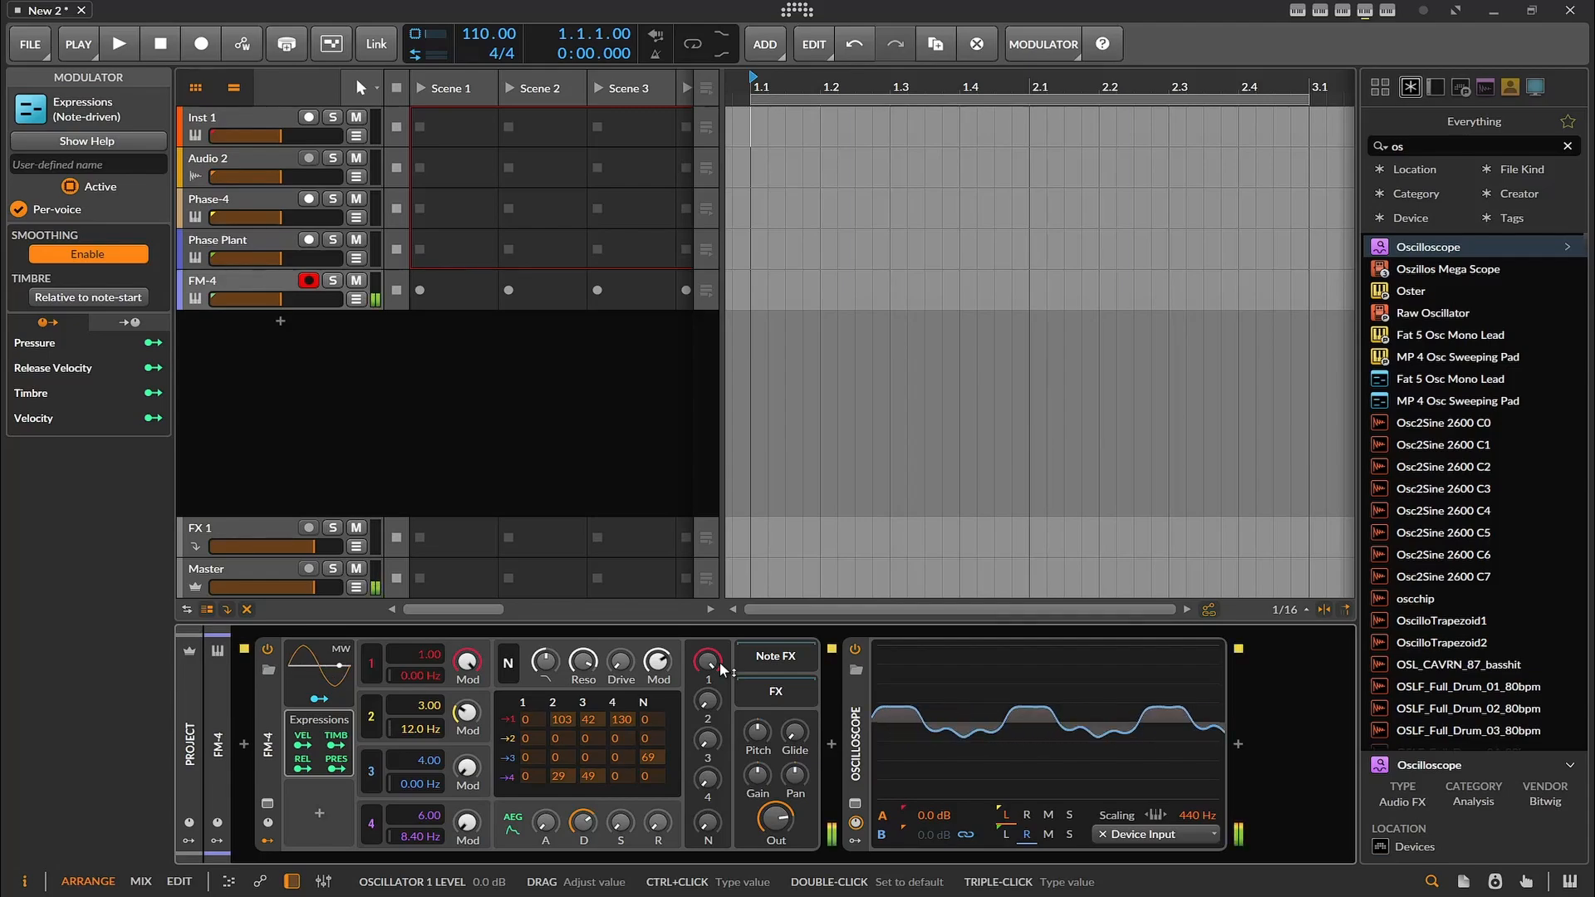
- Set the oscillator 2 to 1 modulation amount to 0, then try oscillator 1's self-modulation and leave it at 0
left_click_drag(558, 719, 556, 860)
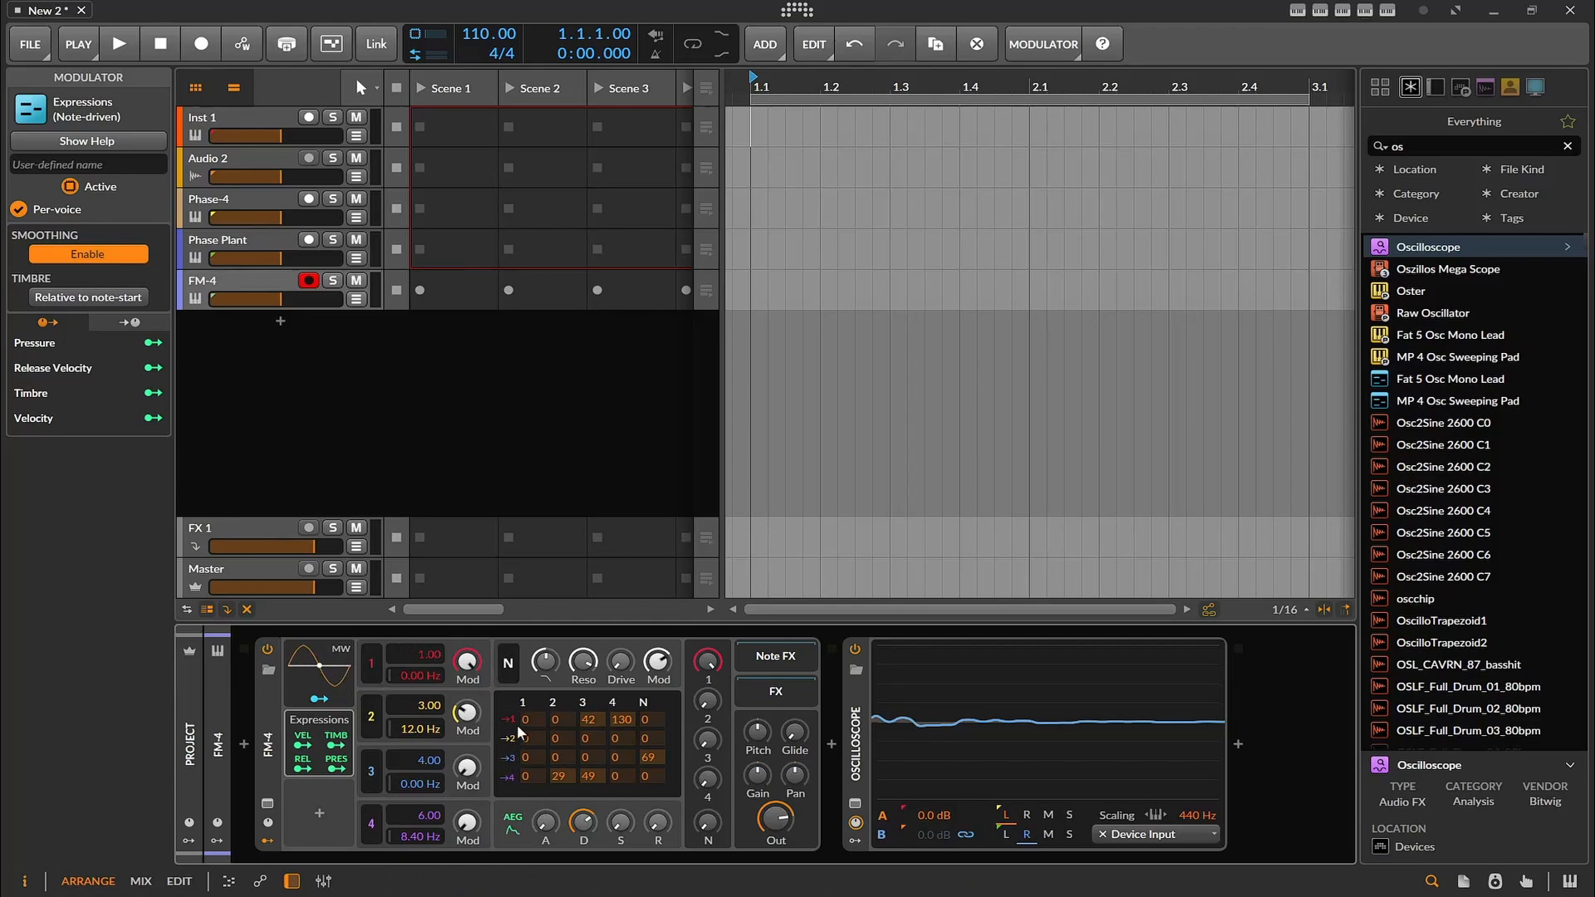
left_click_drag(525, 717, 505, 826)
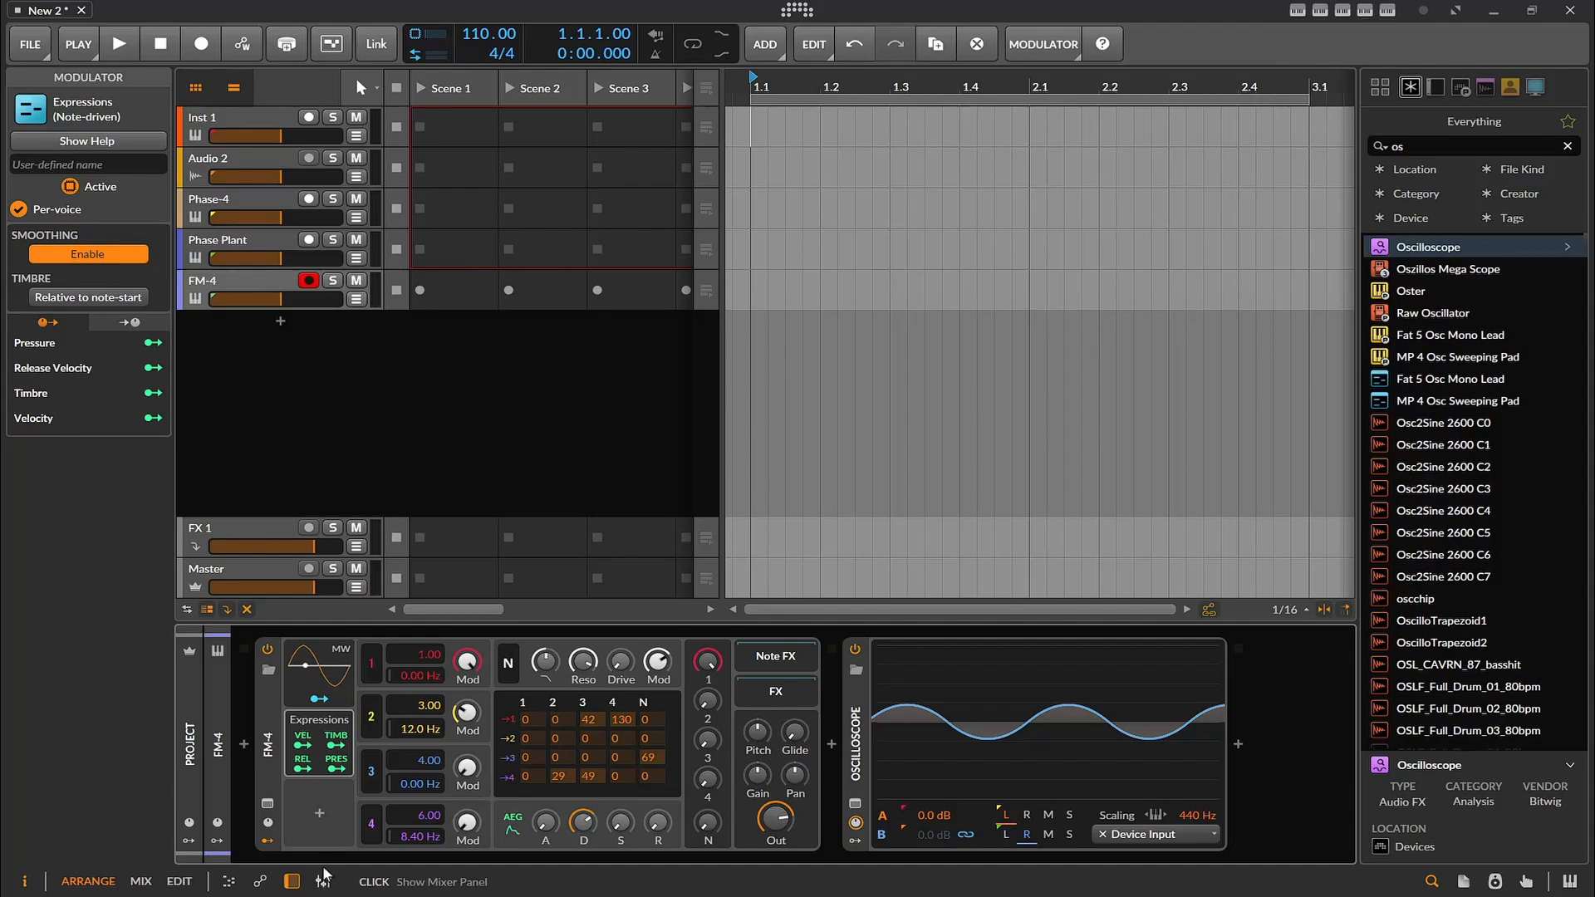
- View the Phase Plant track's plugin window and close it again
left_click(221, 249)
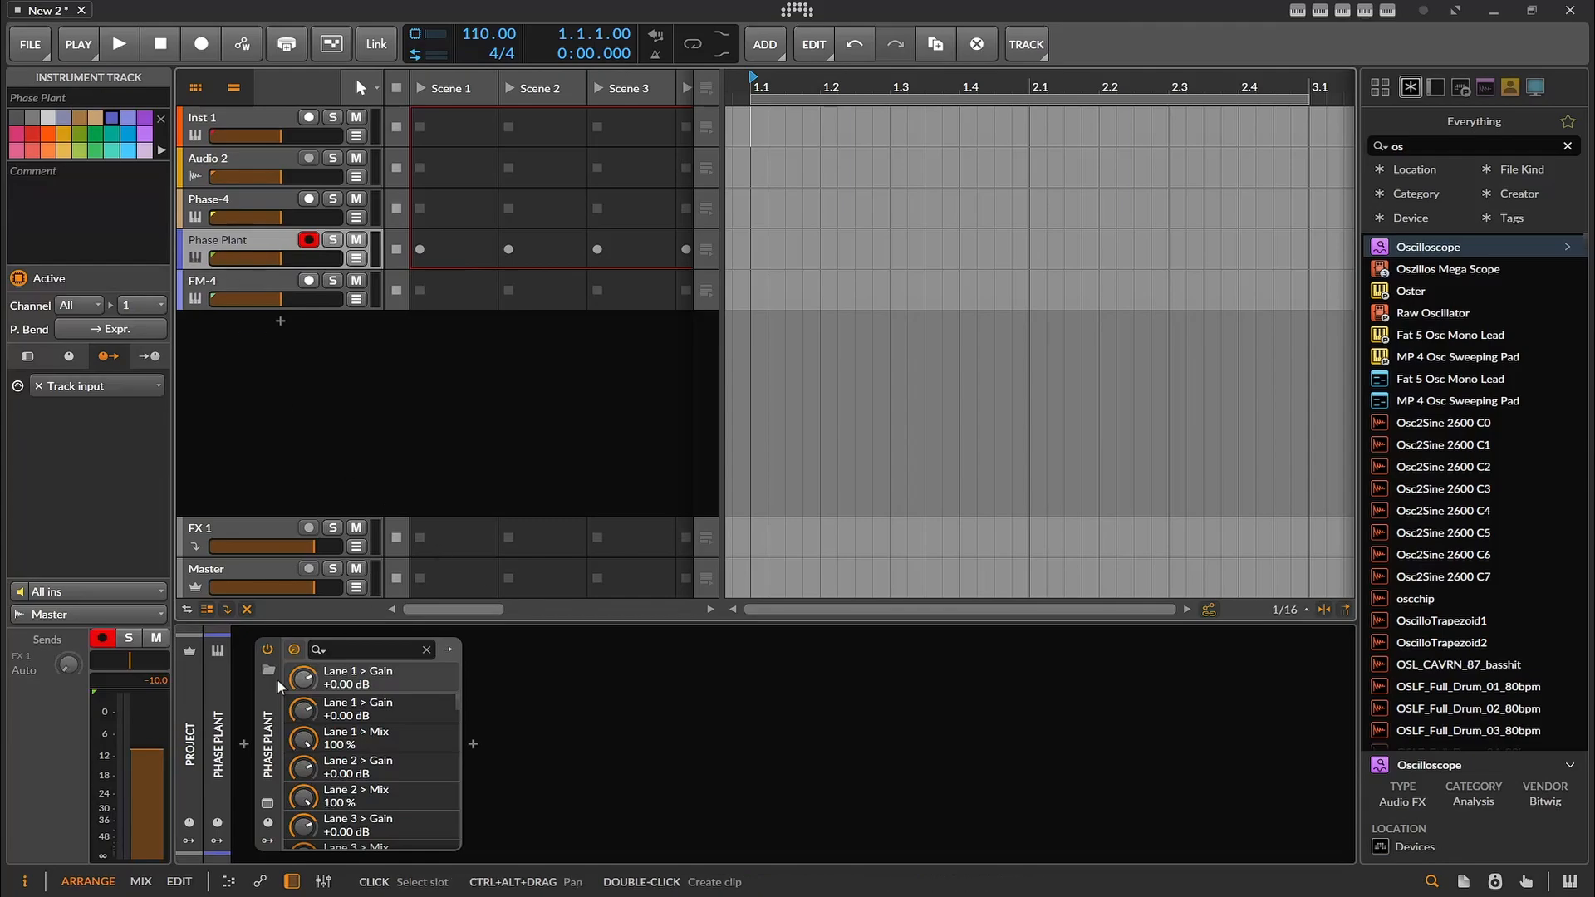
left_click(266, 807)
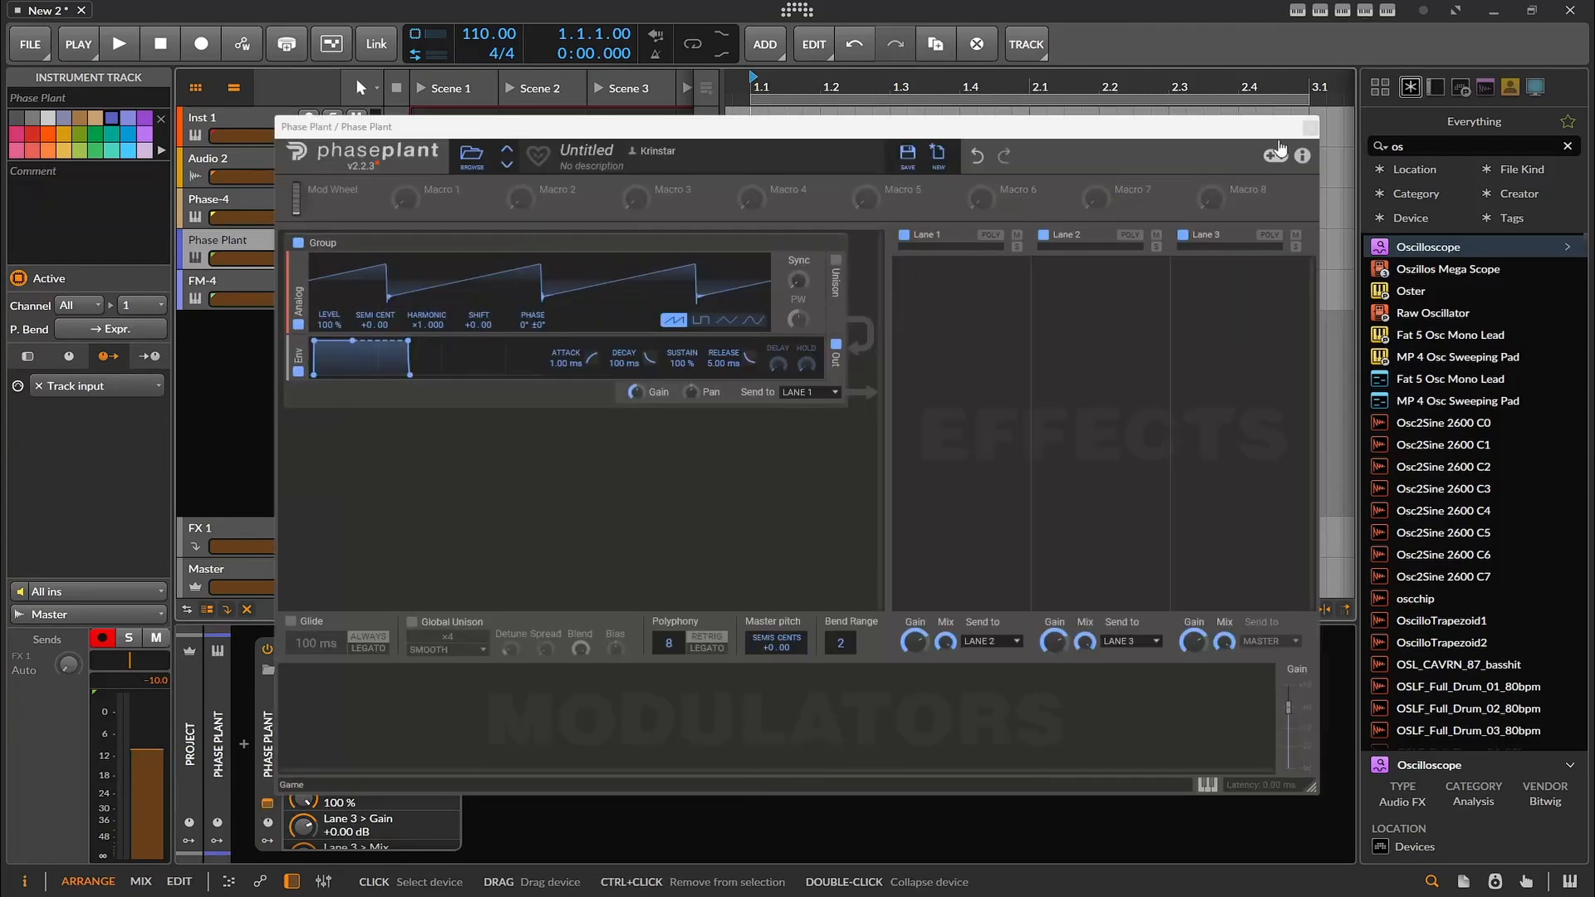
left_click(1309, 127)
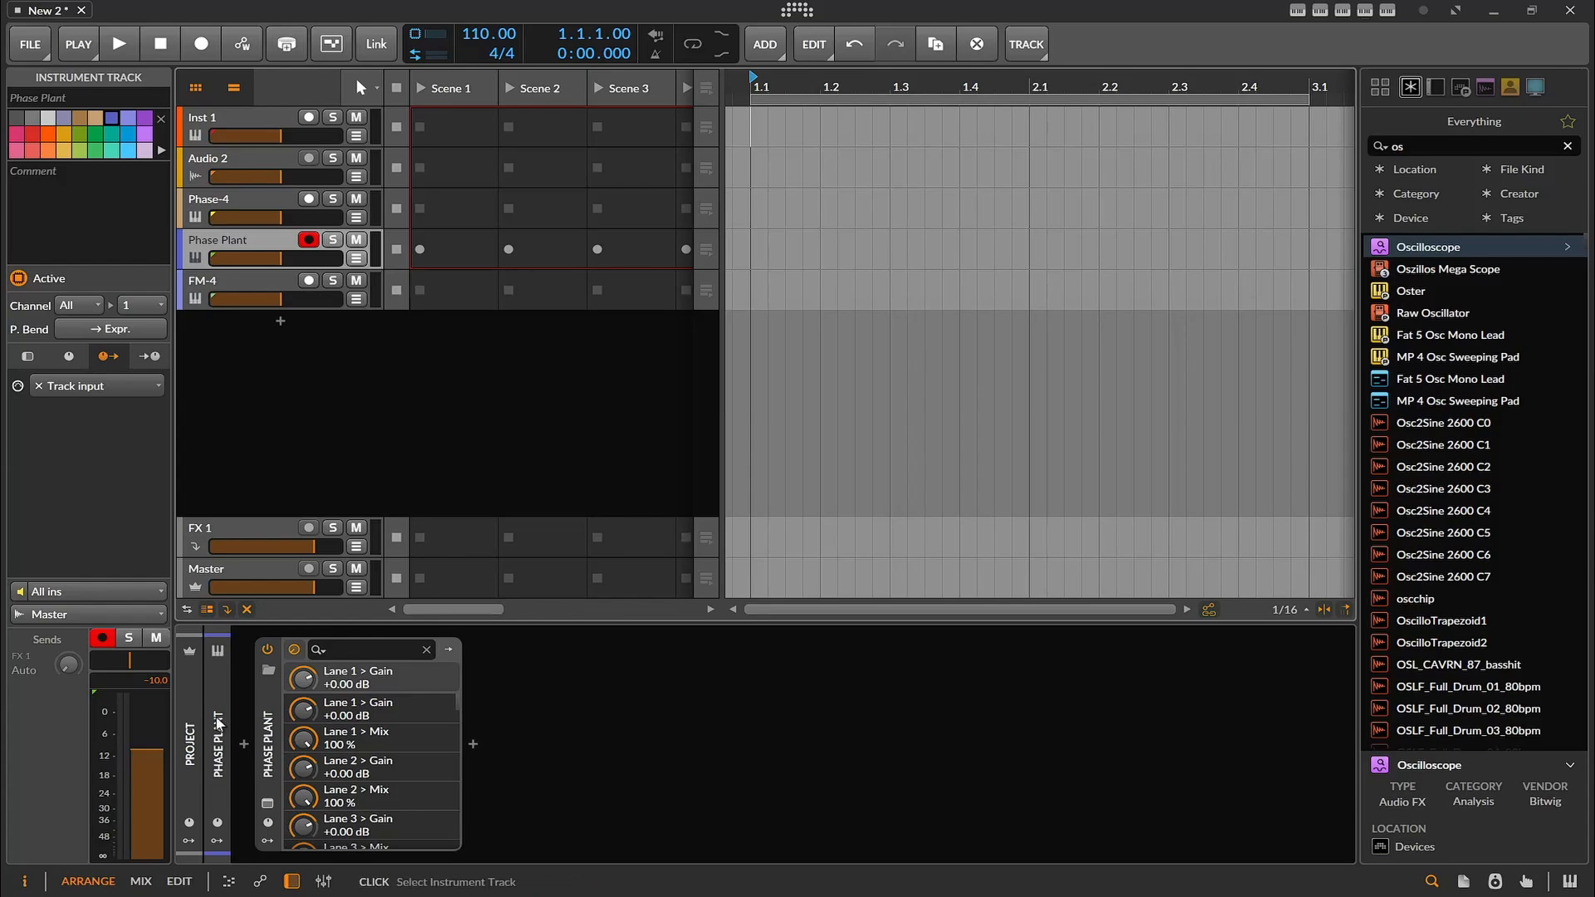
- Try oscillator 1 ratios of 0.00 and 2.00 on the FM-4 track
left_click(275, 287)
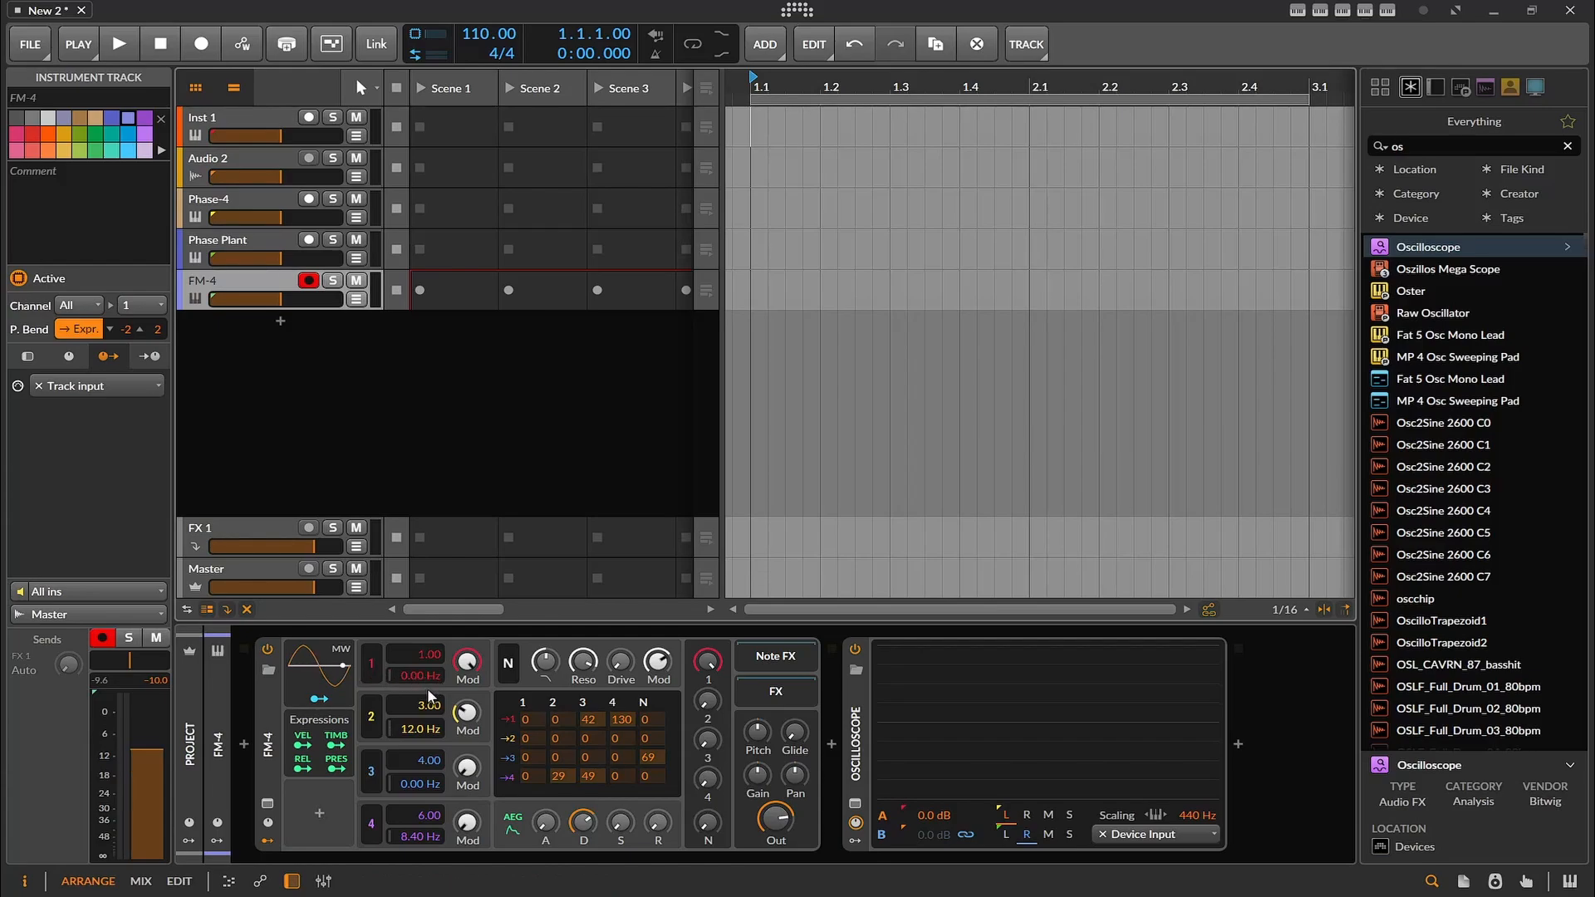
left_click_drag(422, 656, 421, 698)
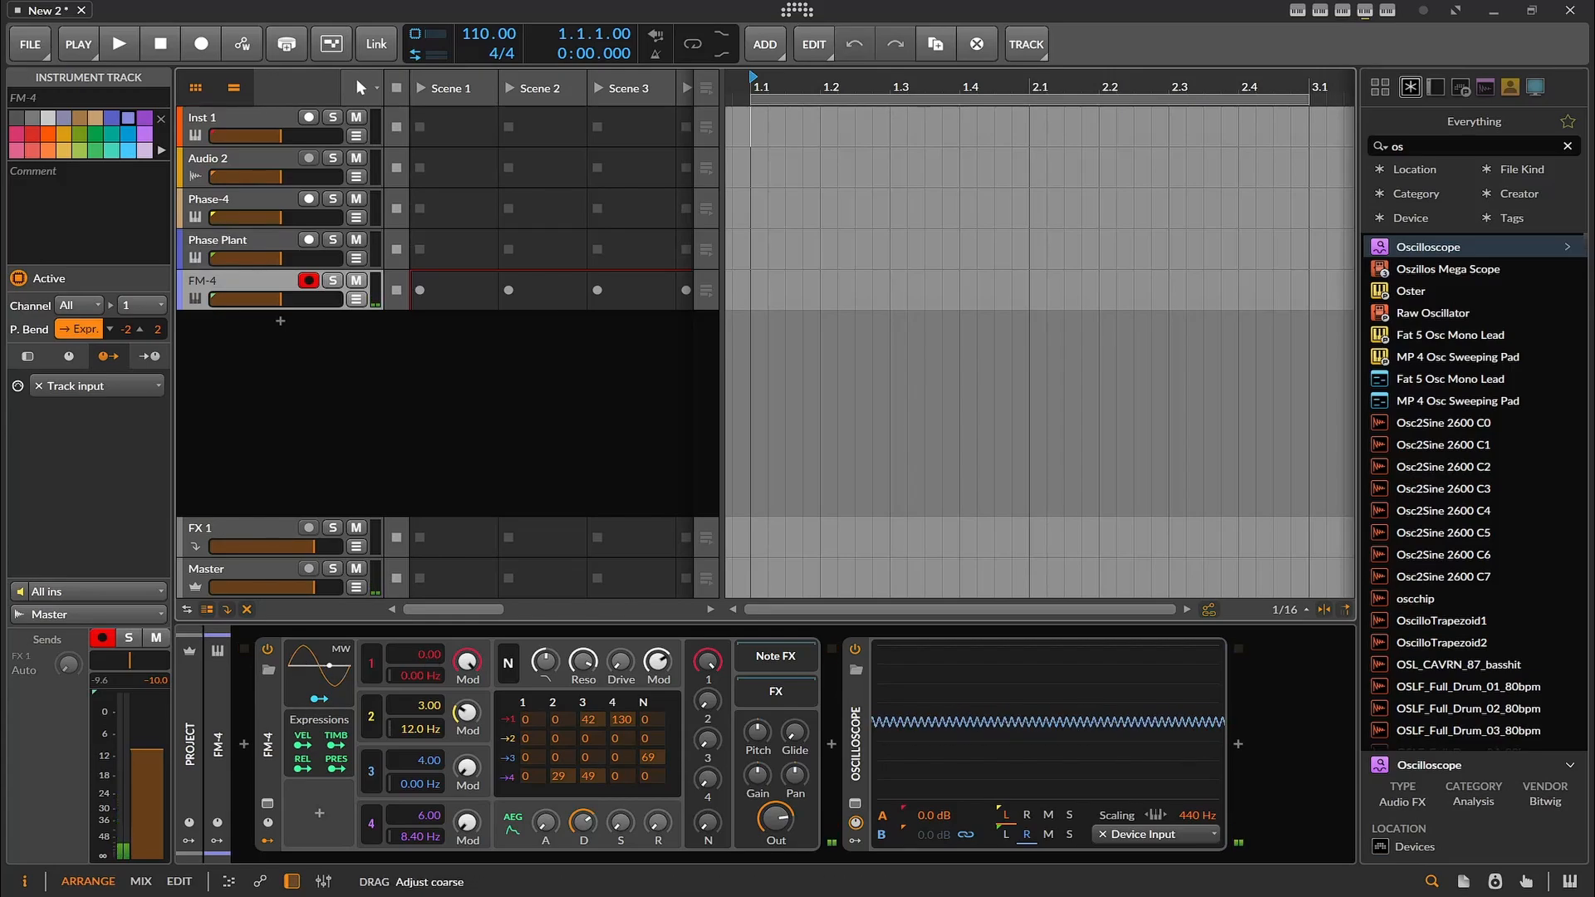
left_click_drag(425, 654, 425, 640)
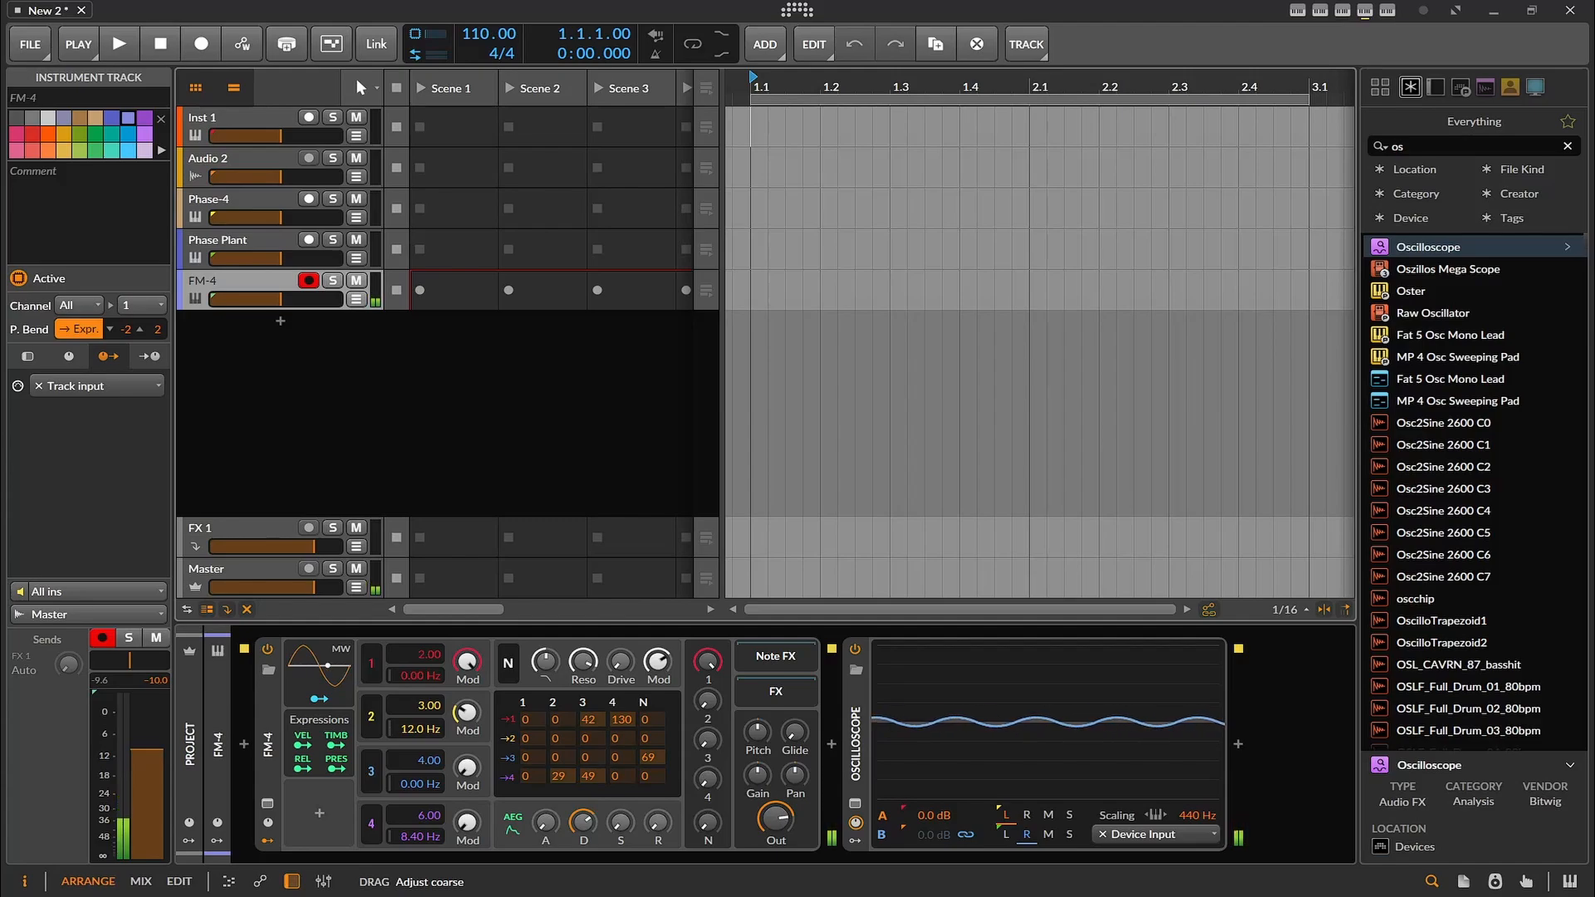
- Add an Audio Rate modulator to FM-4 and map it to oscillator 1's ratio with an amount of 13.77
left_click(267, 840)
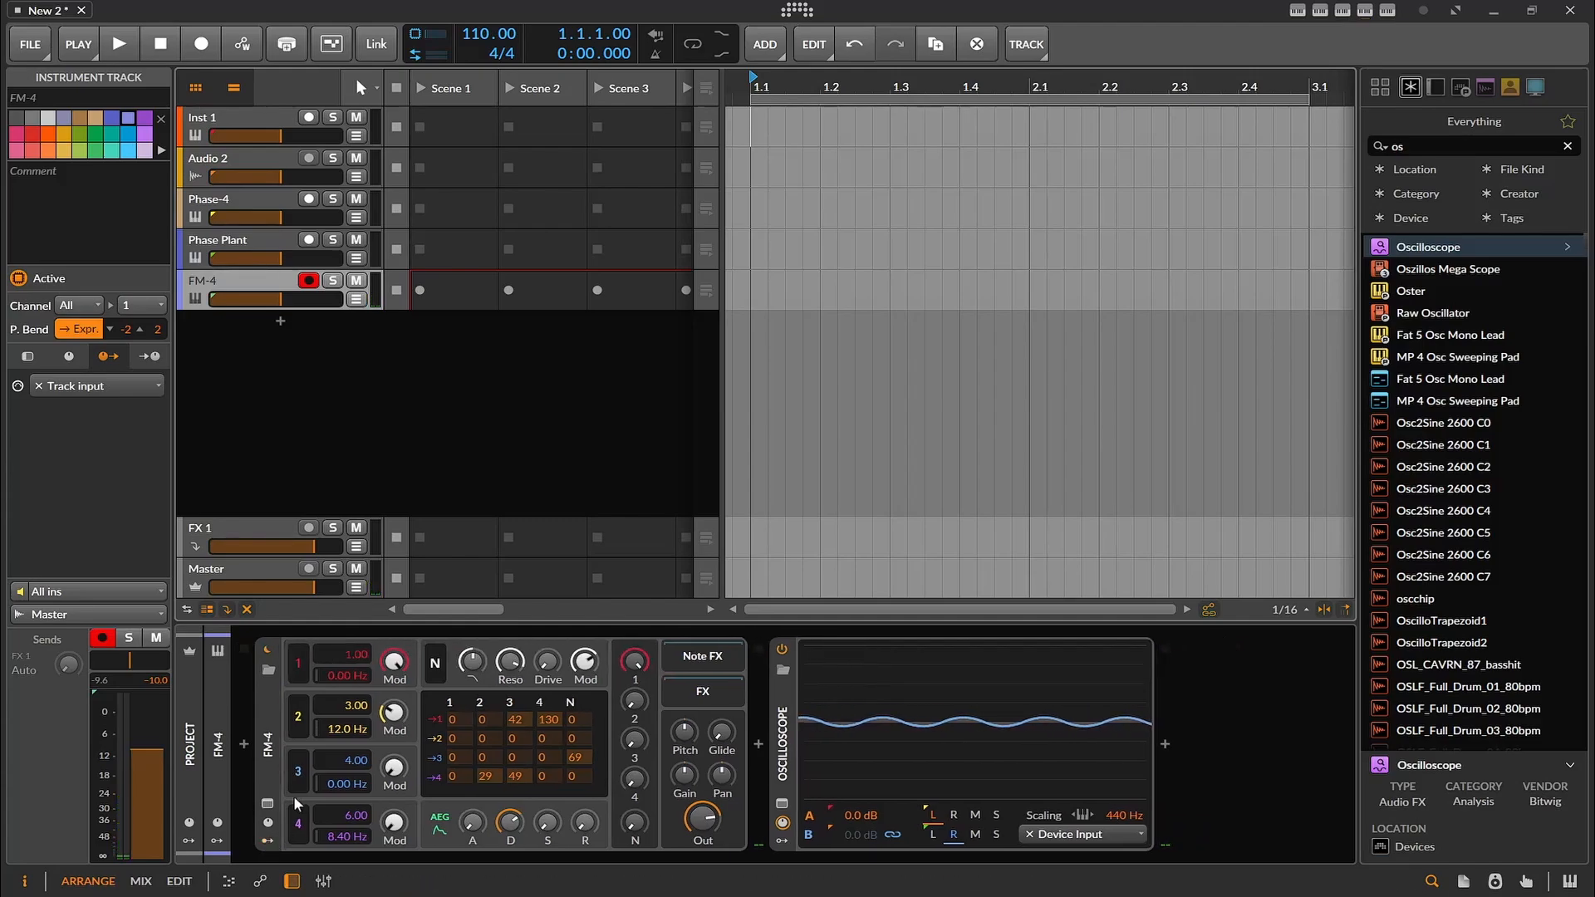
left_click(269, 838)
left_click(319, 814)
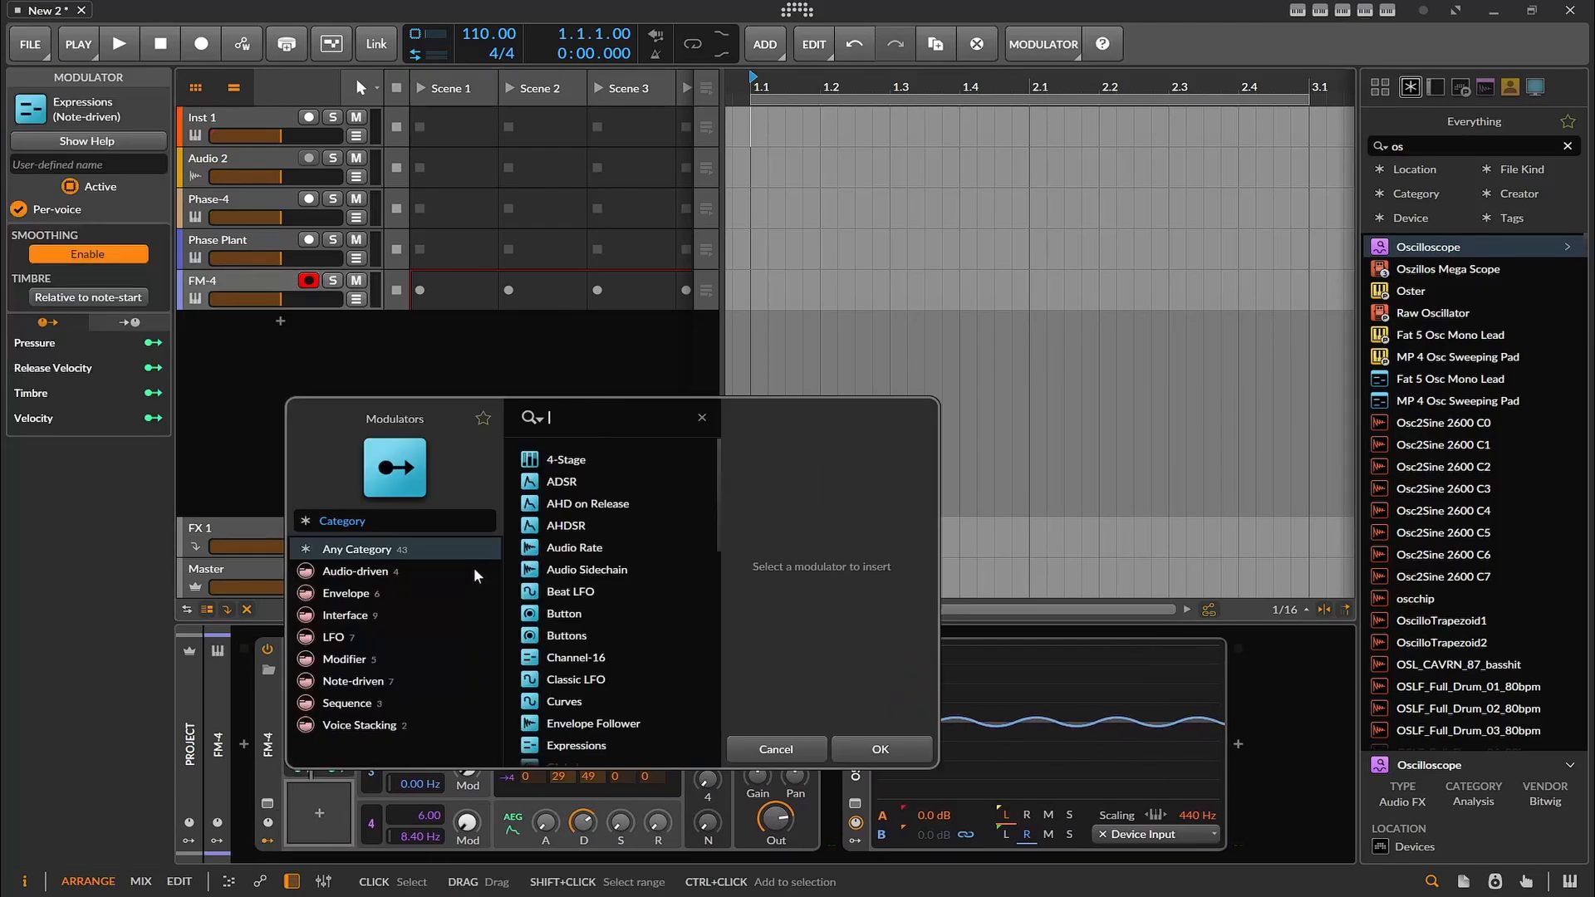
double_click(588, 546)
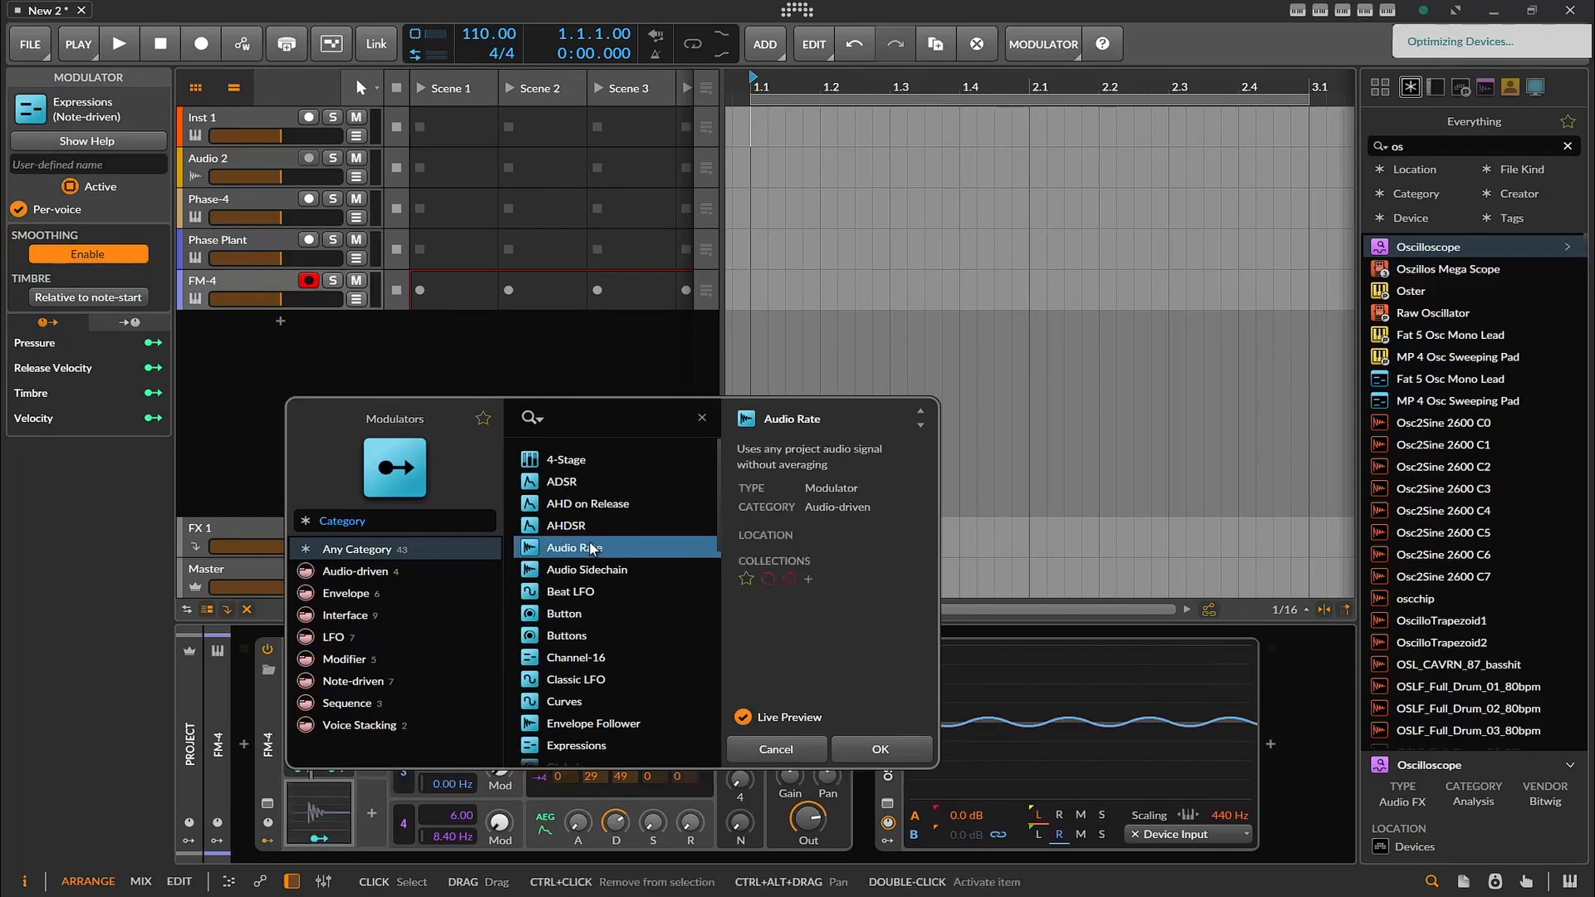
left_click(319, 838)
left_click_drag(448, 654, 449, 582)
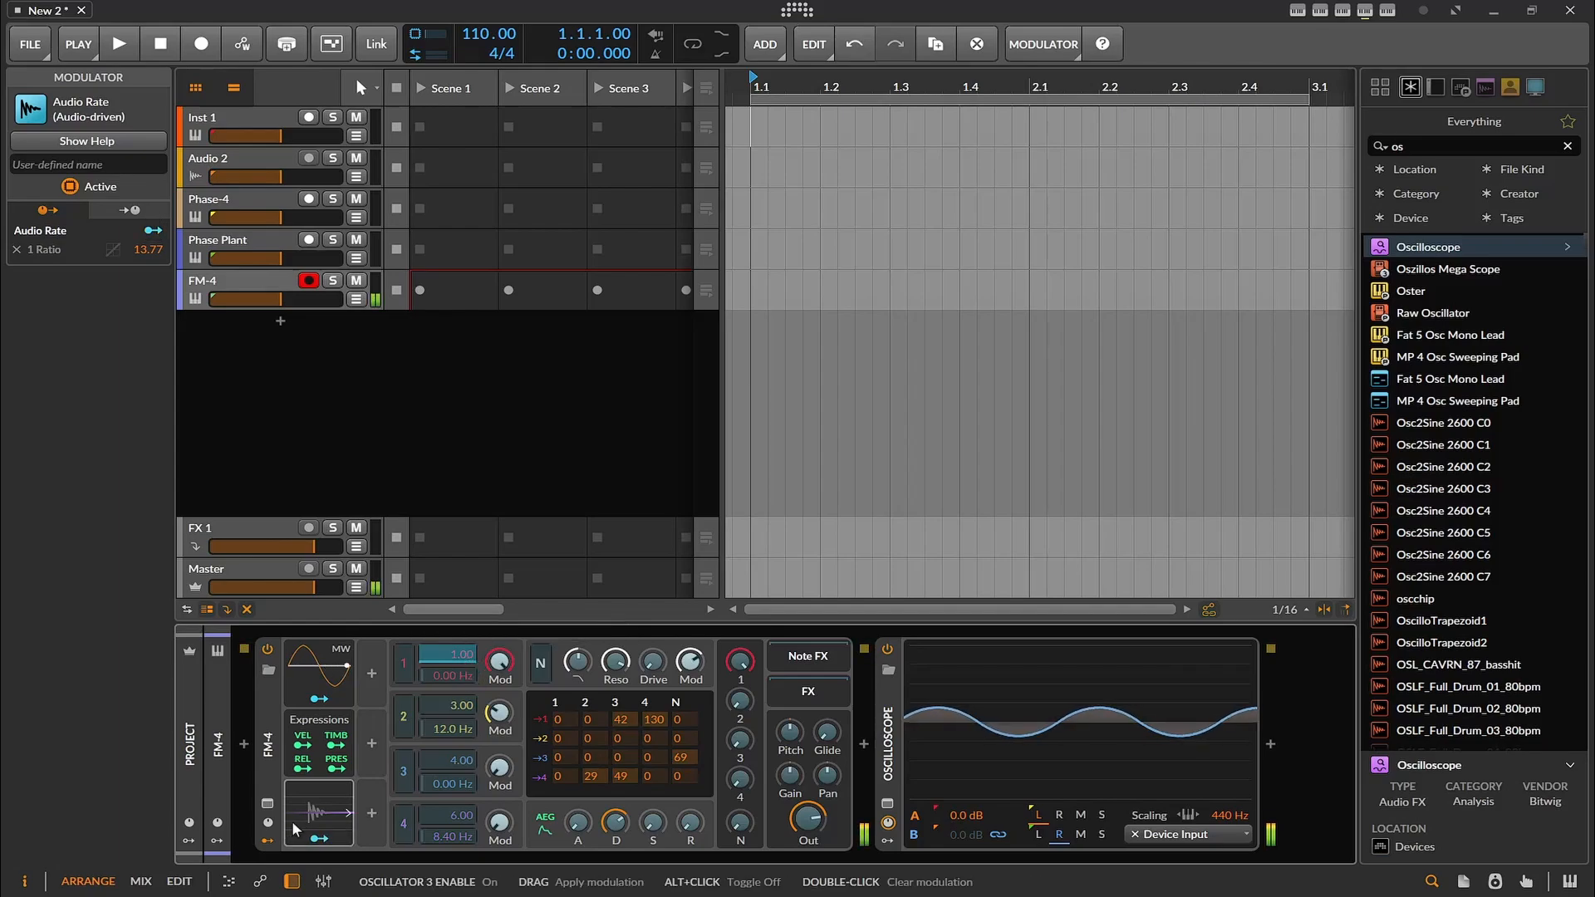
- Set the Audio Rate modulator's source to Phase Plant (PRE)
left_click(319, 809)
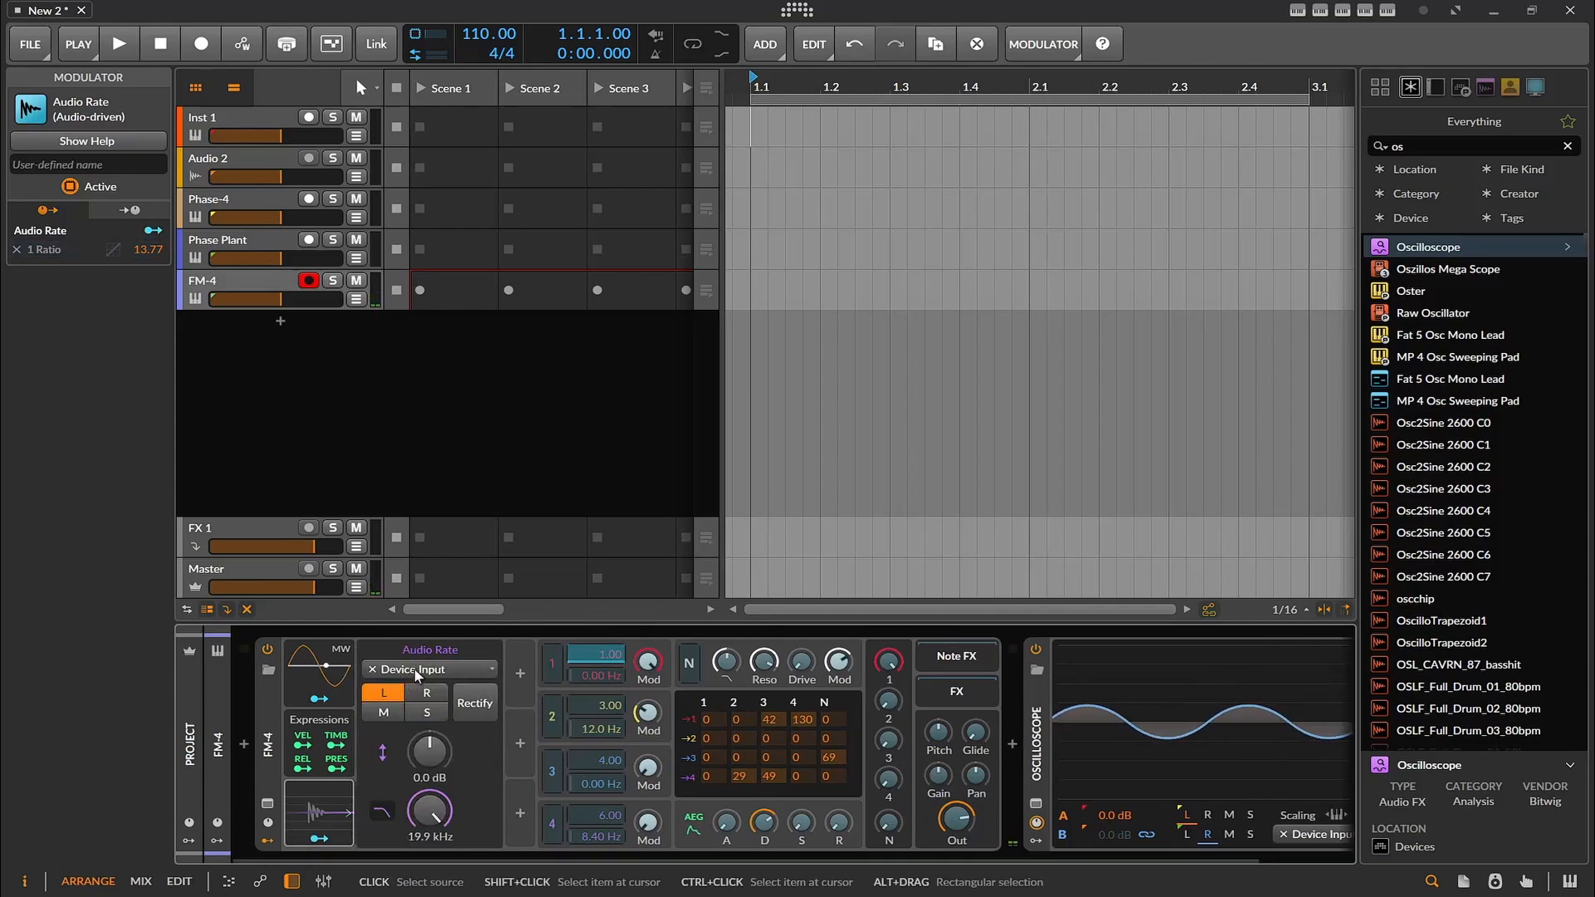
left_click(430, 669)
mouse_move(477, 748)
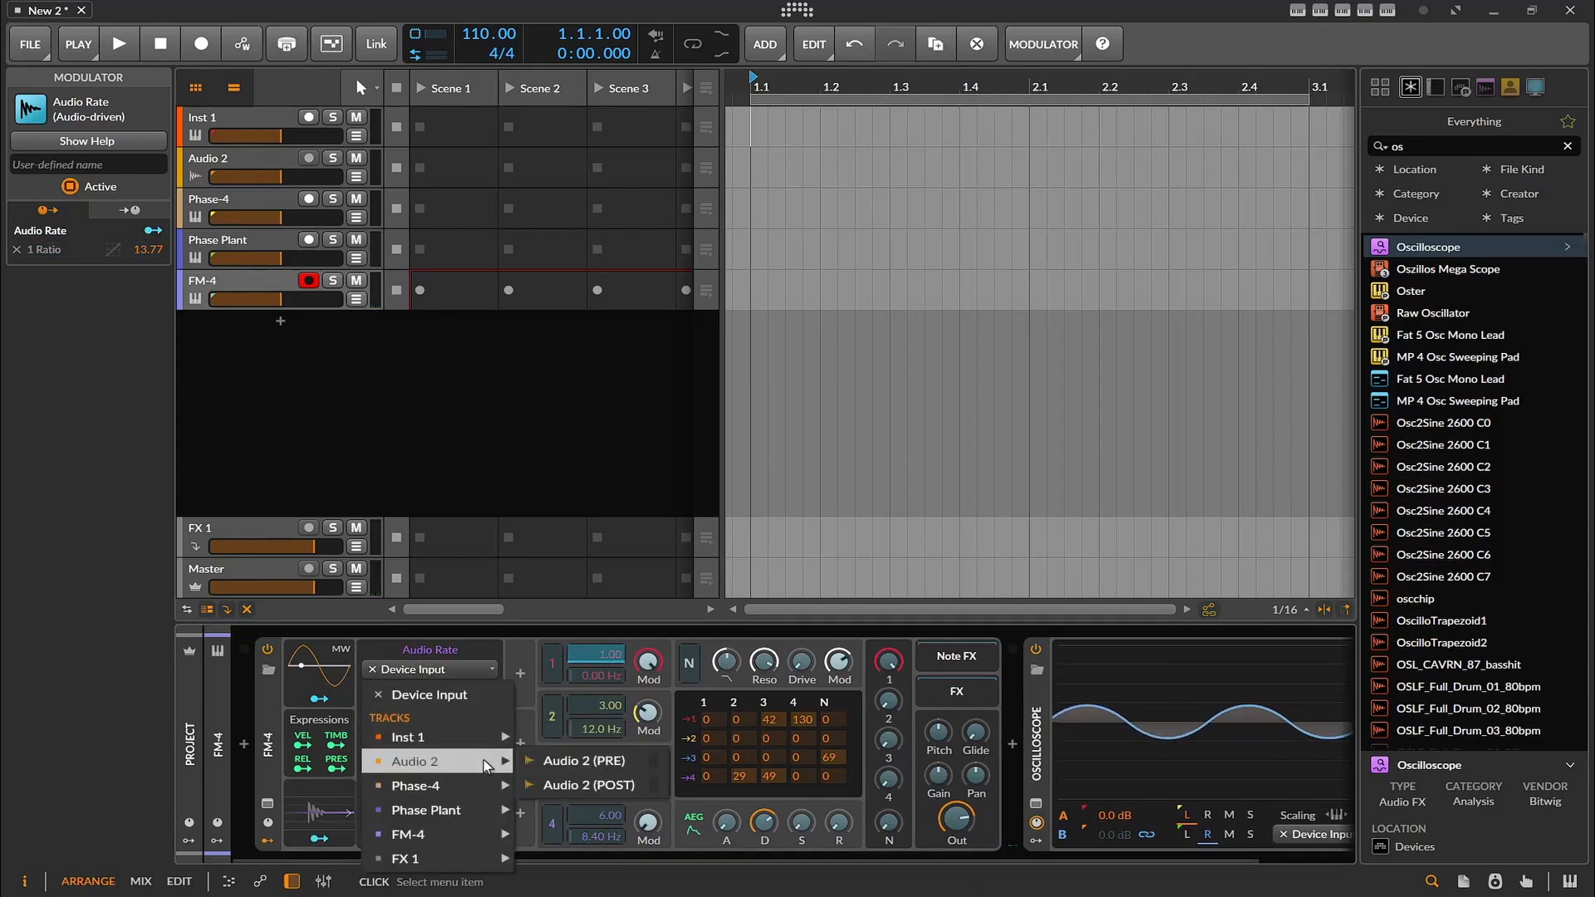
mouse_move(480, 810)
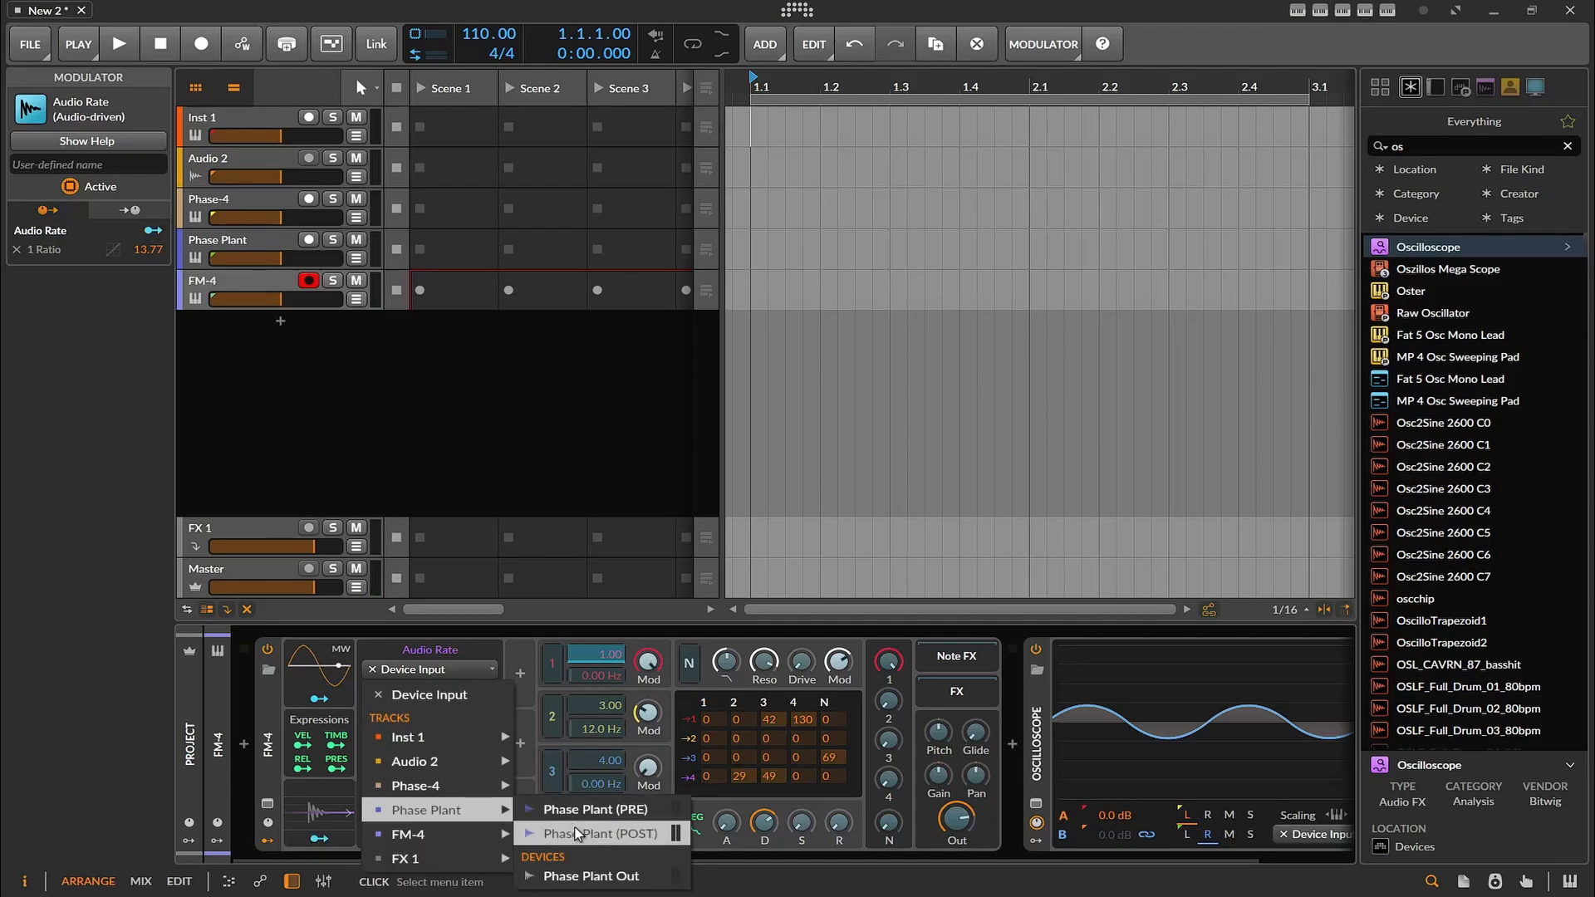
left_click(573, 810)
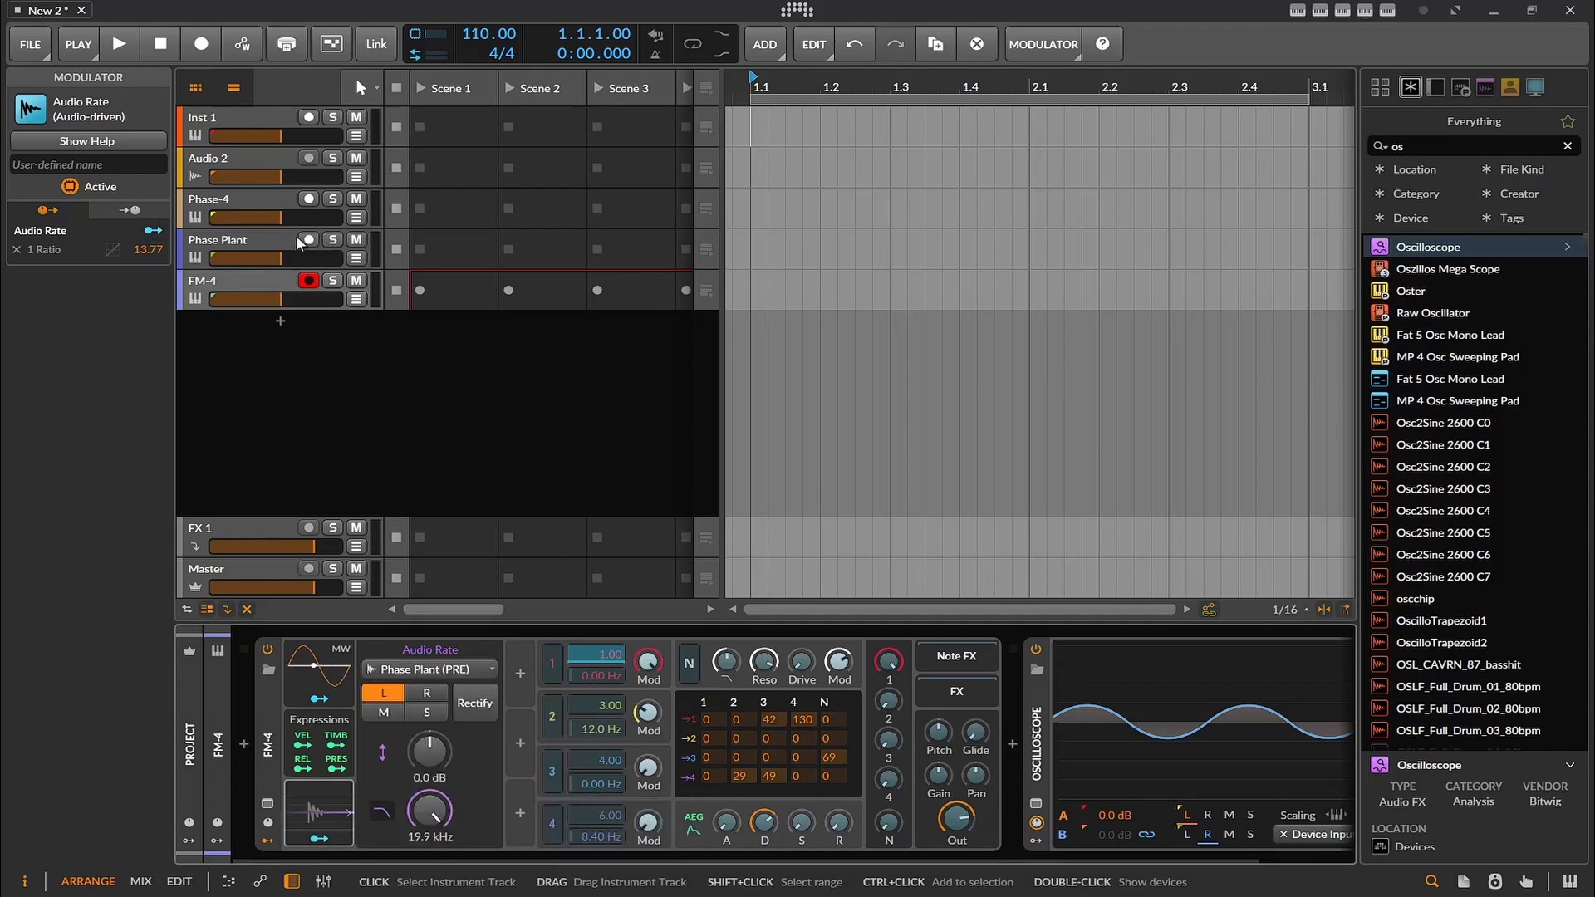
- Create a clip in Scene 1 on the Phase Plant track with sixteenth notes D1 at 1.1.1 and 1.1.3, and C#1 at 1.2.1
left_click(223, 246)
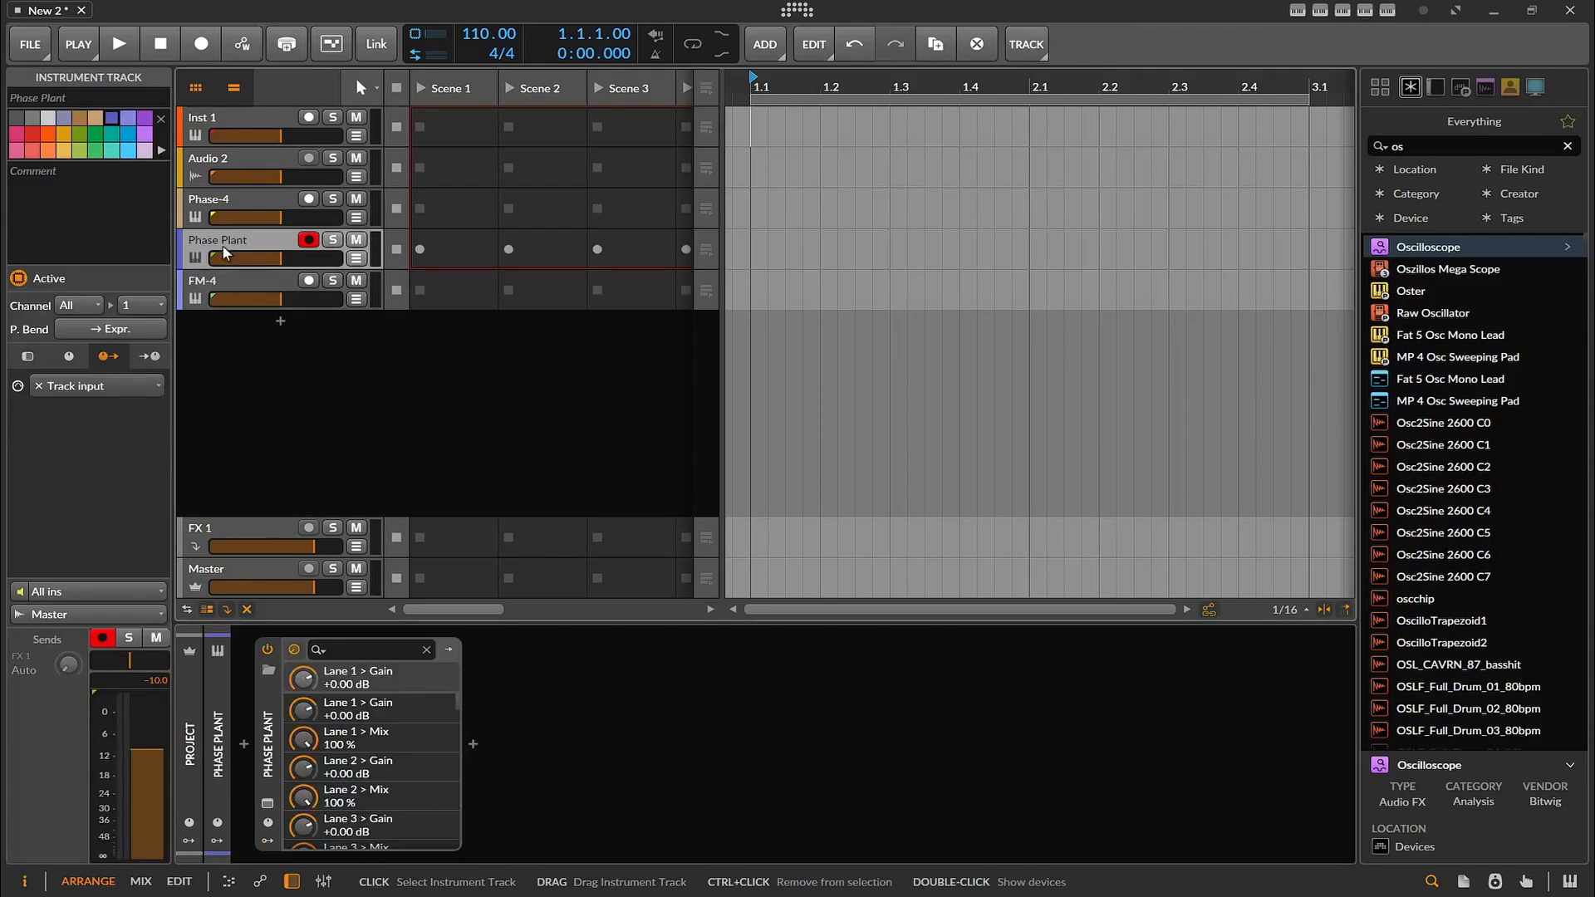
double_click(460, 251)
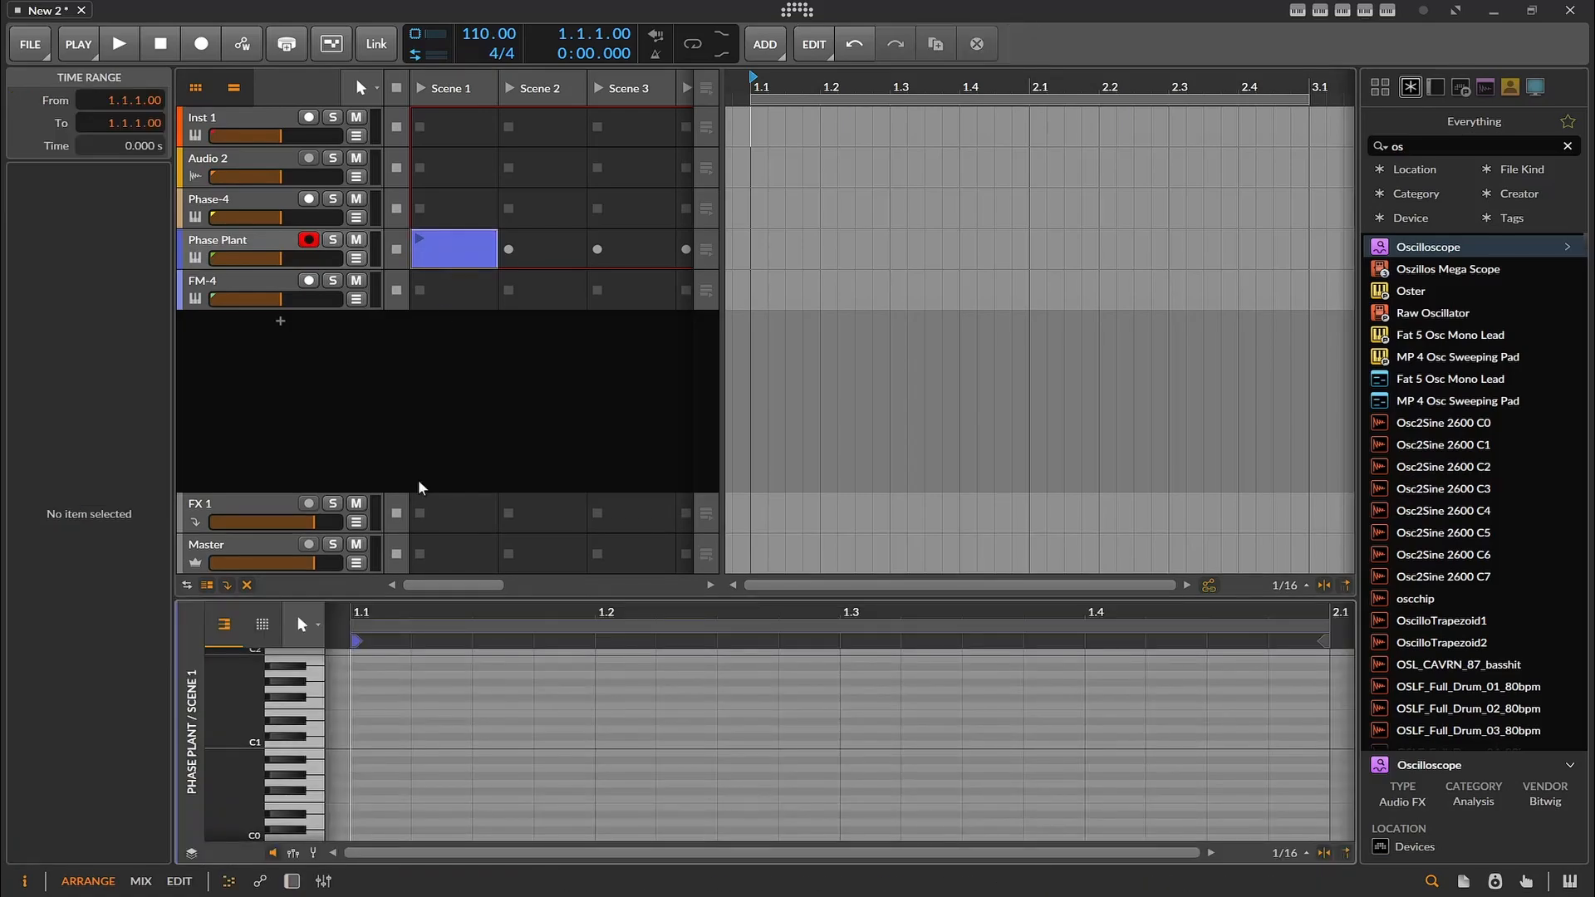
left_click(375, 728)
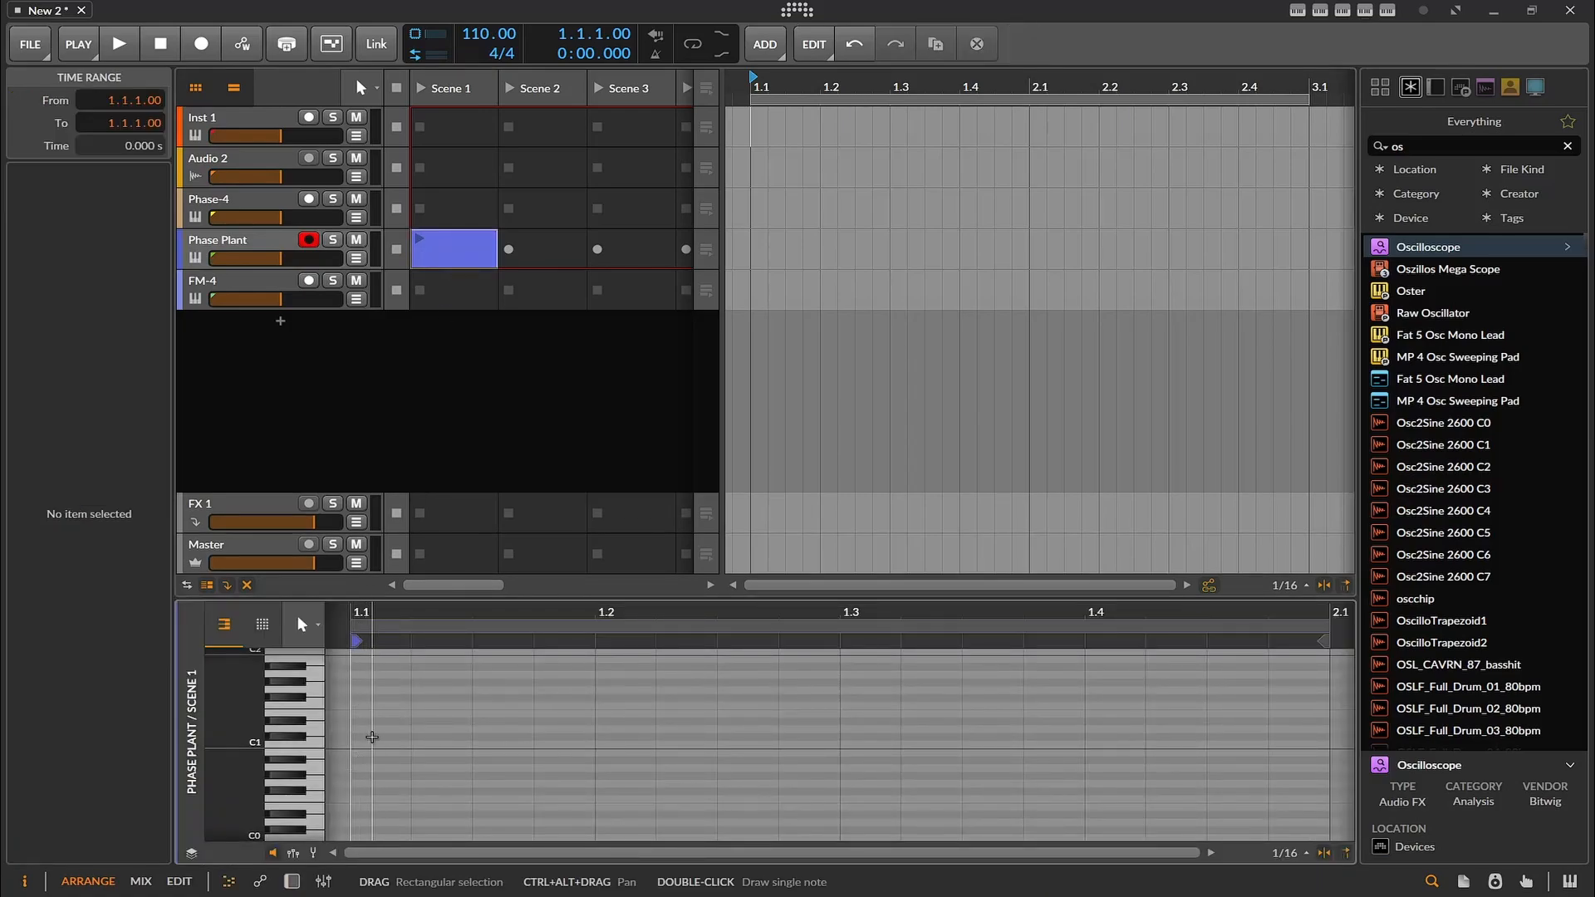
double_click(375, 728)
double_click(498, 729)
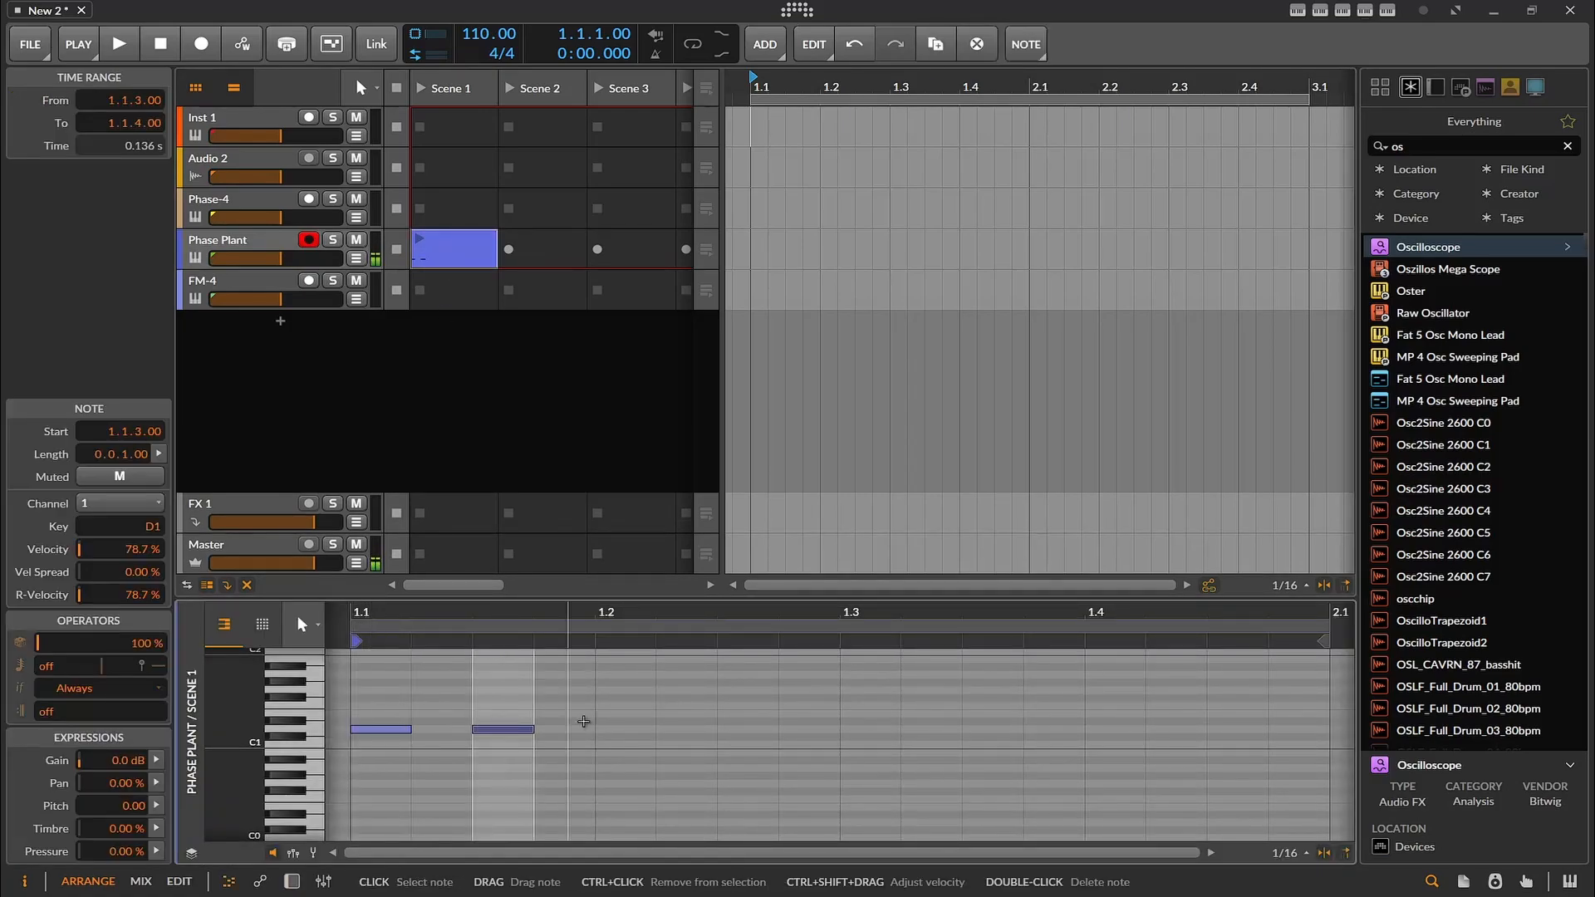
double_click(625, 736)
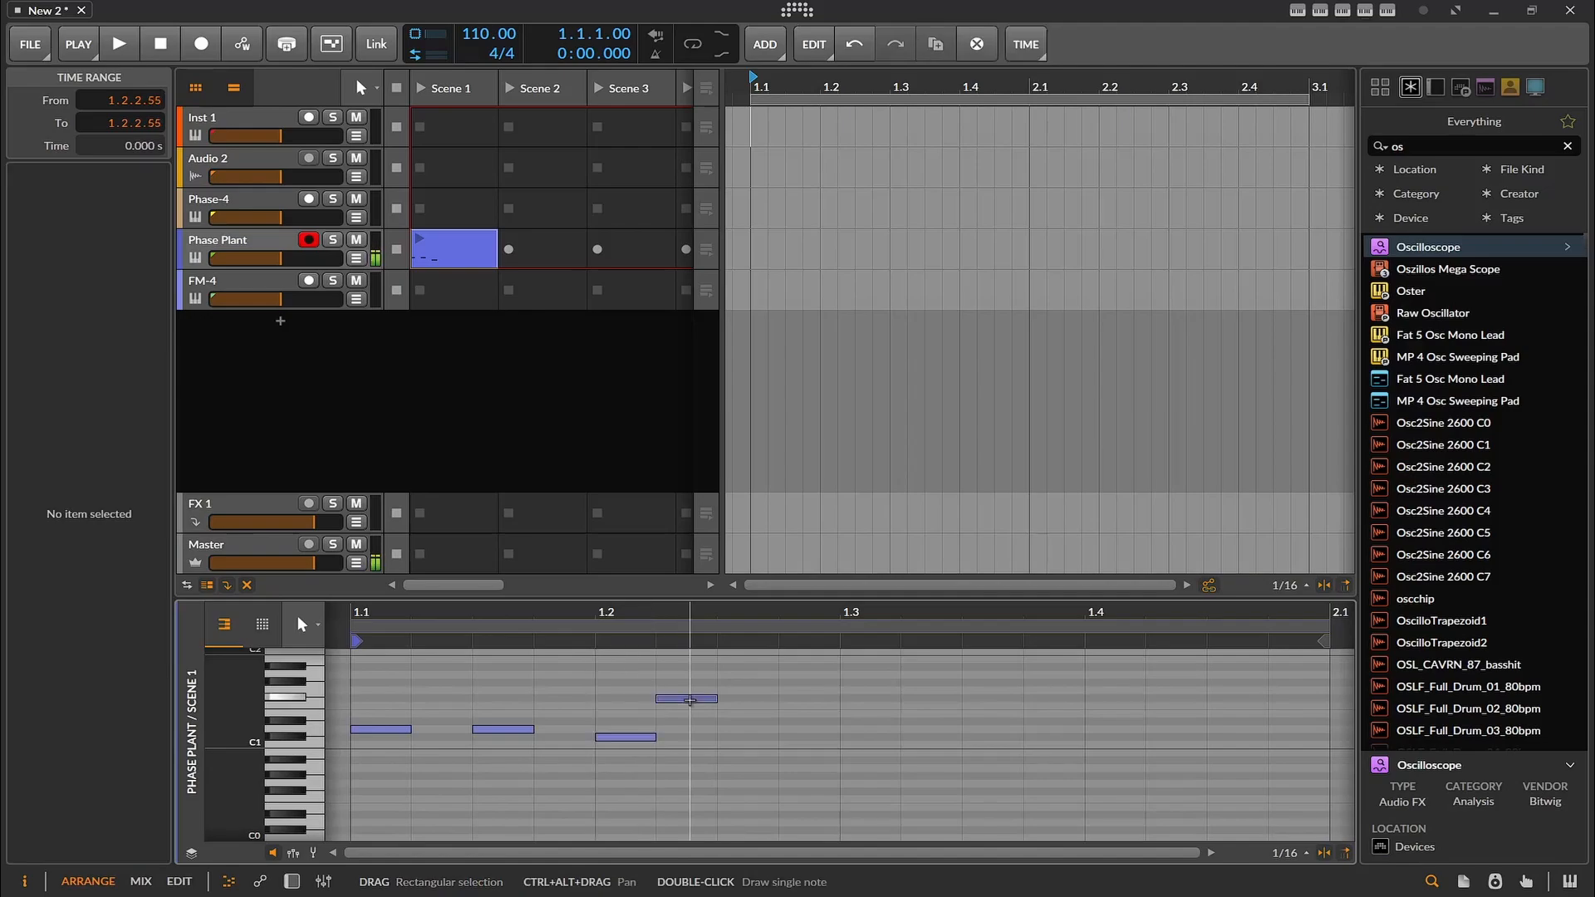
- Add sixteenth notes F#1 at 1.2.2, E1 at 1.3.1 and 1.3.3, F1 at 1.4.1 and 1.4.3, and C1 at 1.4.4
double_click(686, 698)
double_click(869, 715)
double_click(988, 713)
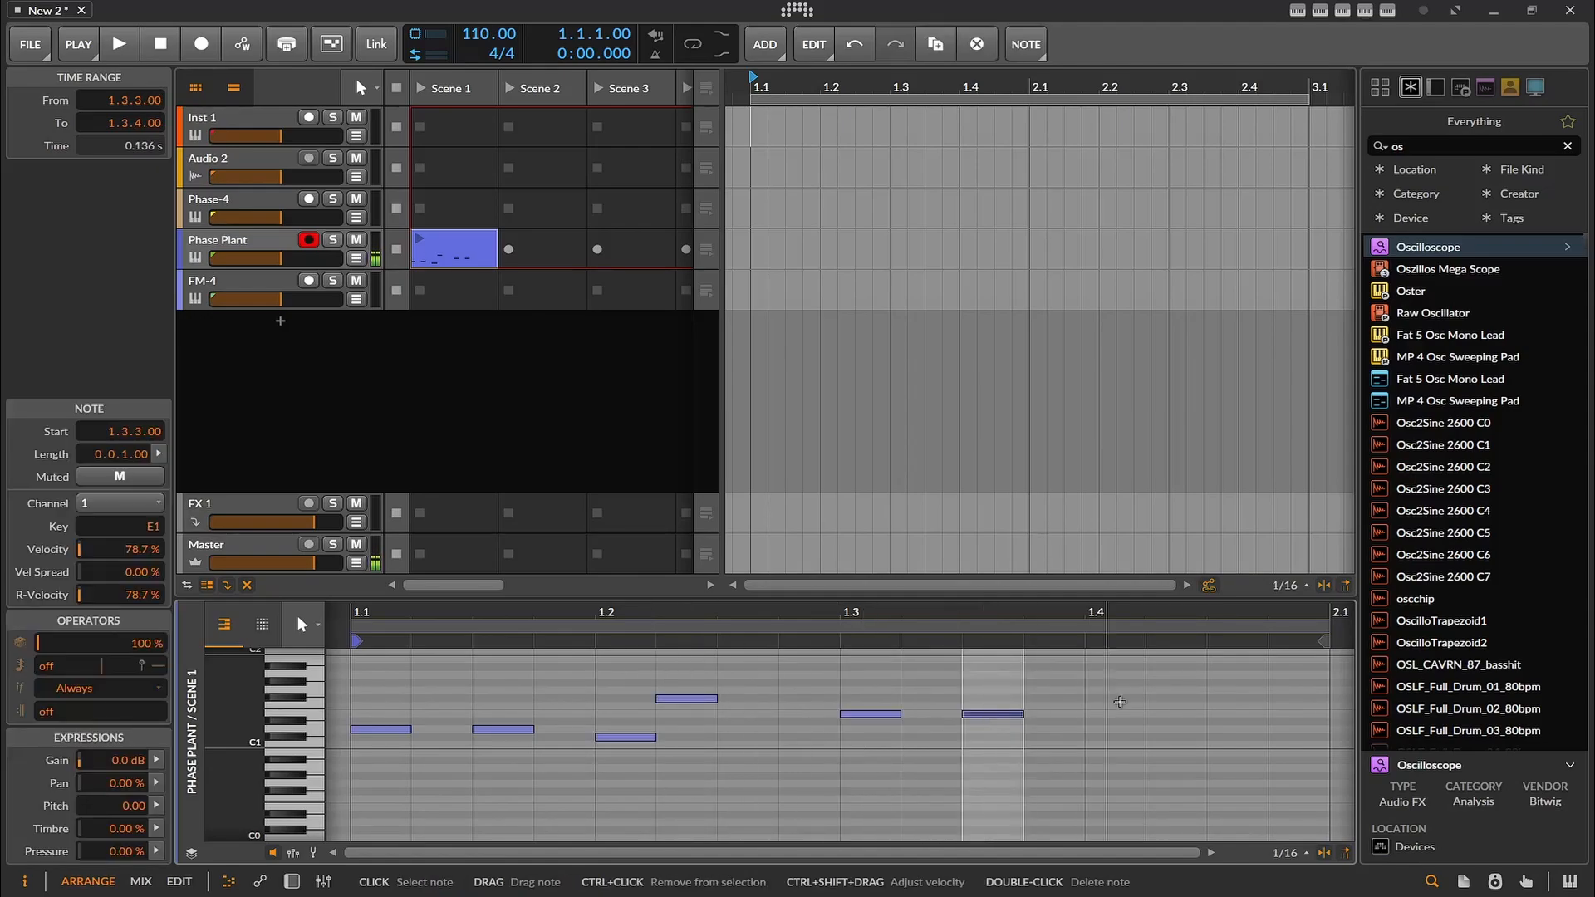
double_click(1113, 706)
double_click(1236, 706)
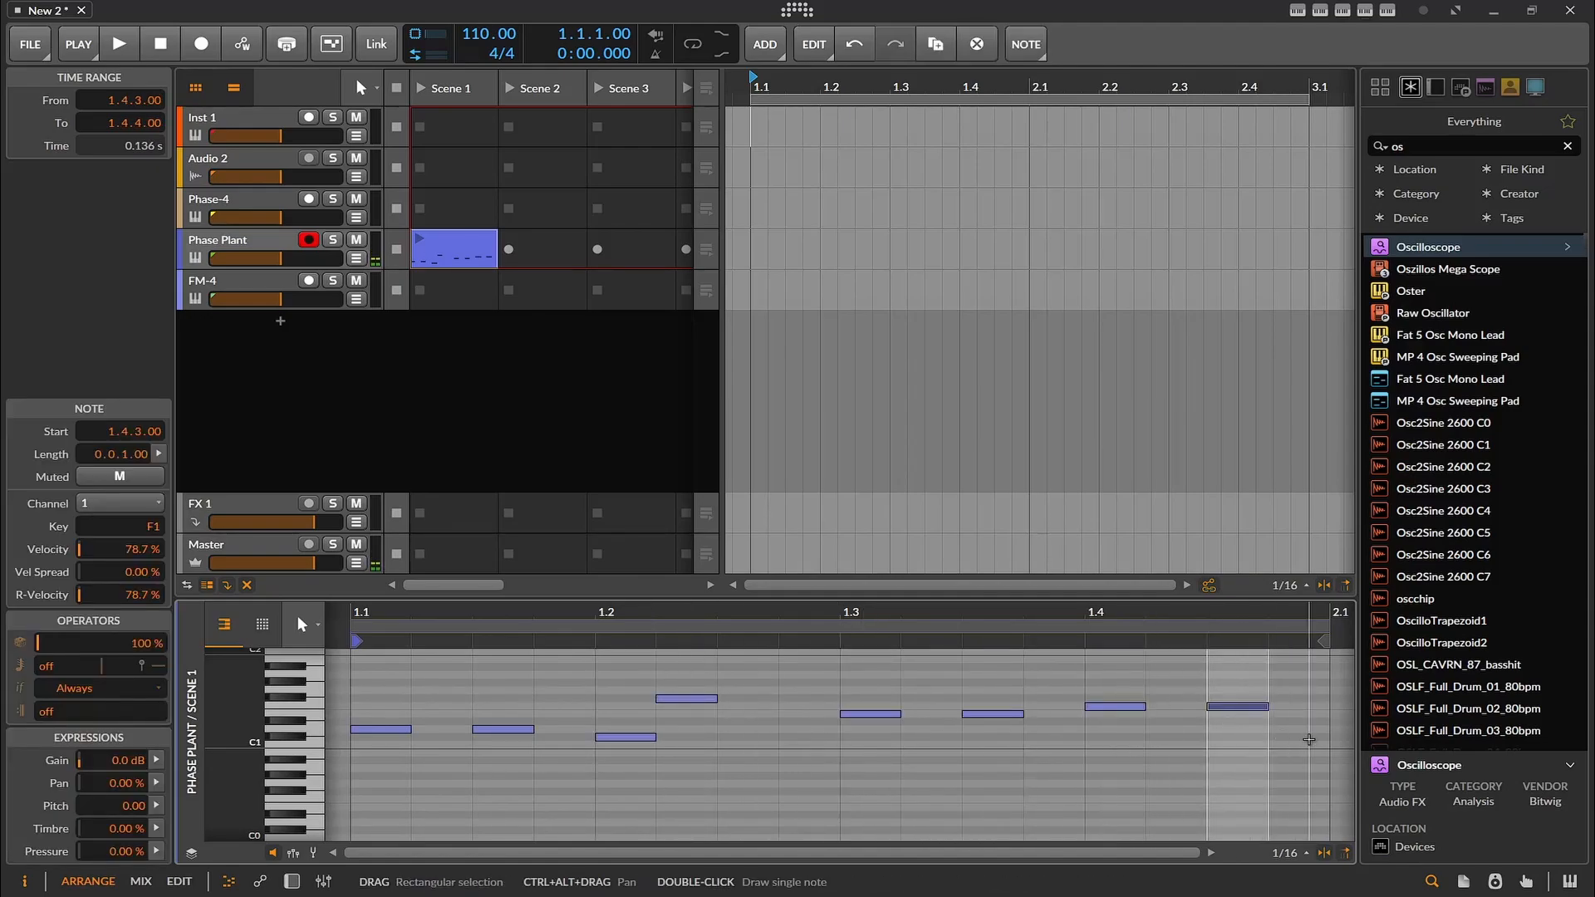
double_click(1300, 744)
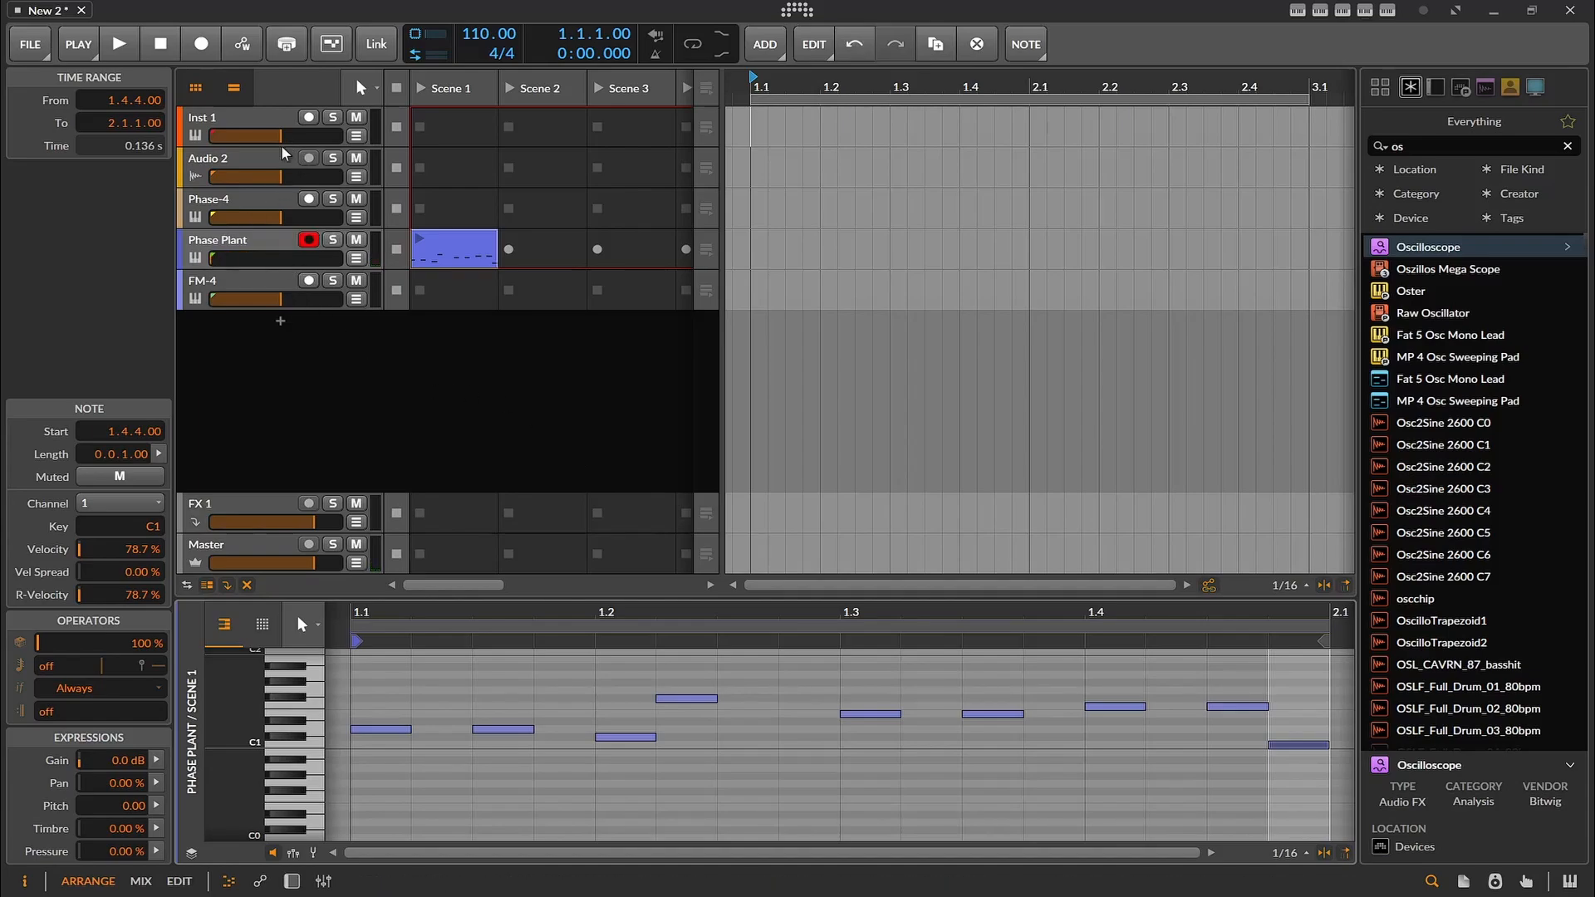
- Launch the Phase Plant clip, select the FM-4 track and restart playback to audition the modulation
left_click(419, 239)
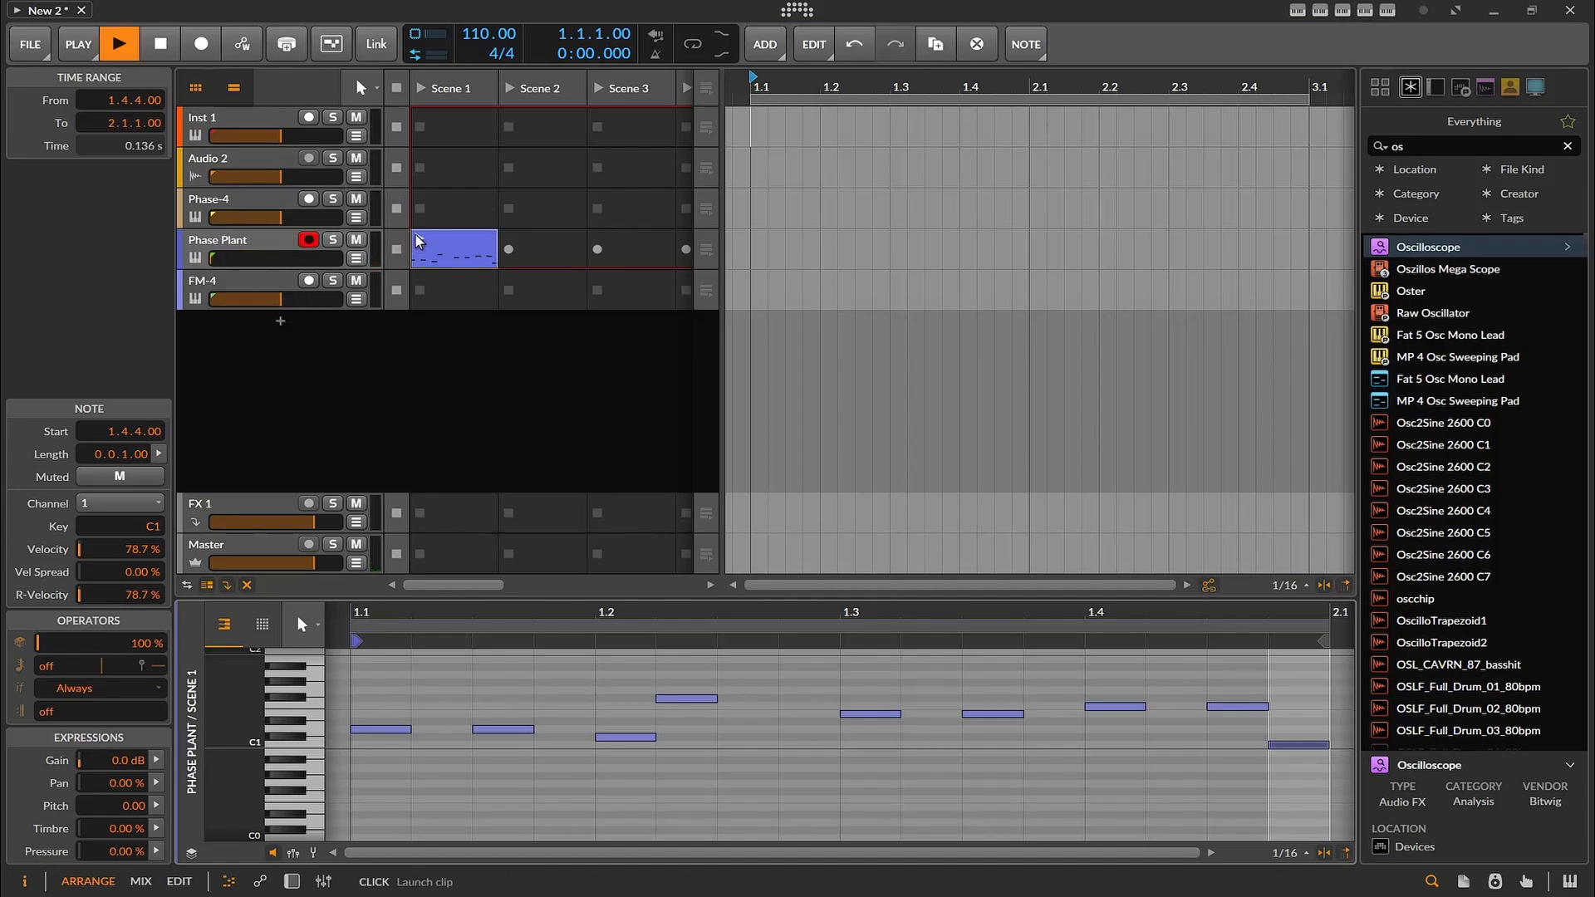
left_click(249, 283)
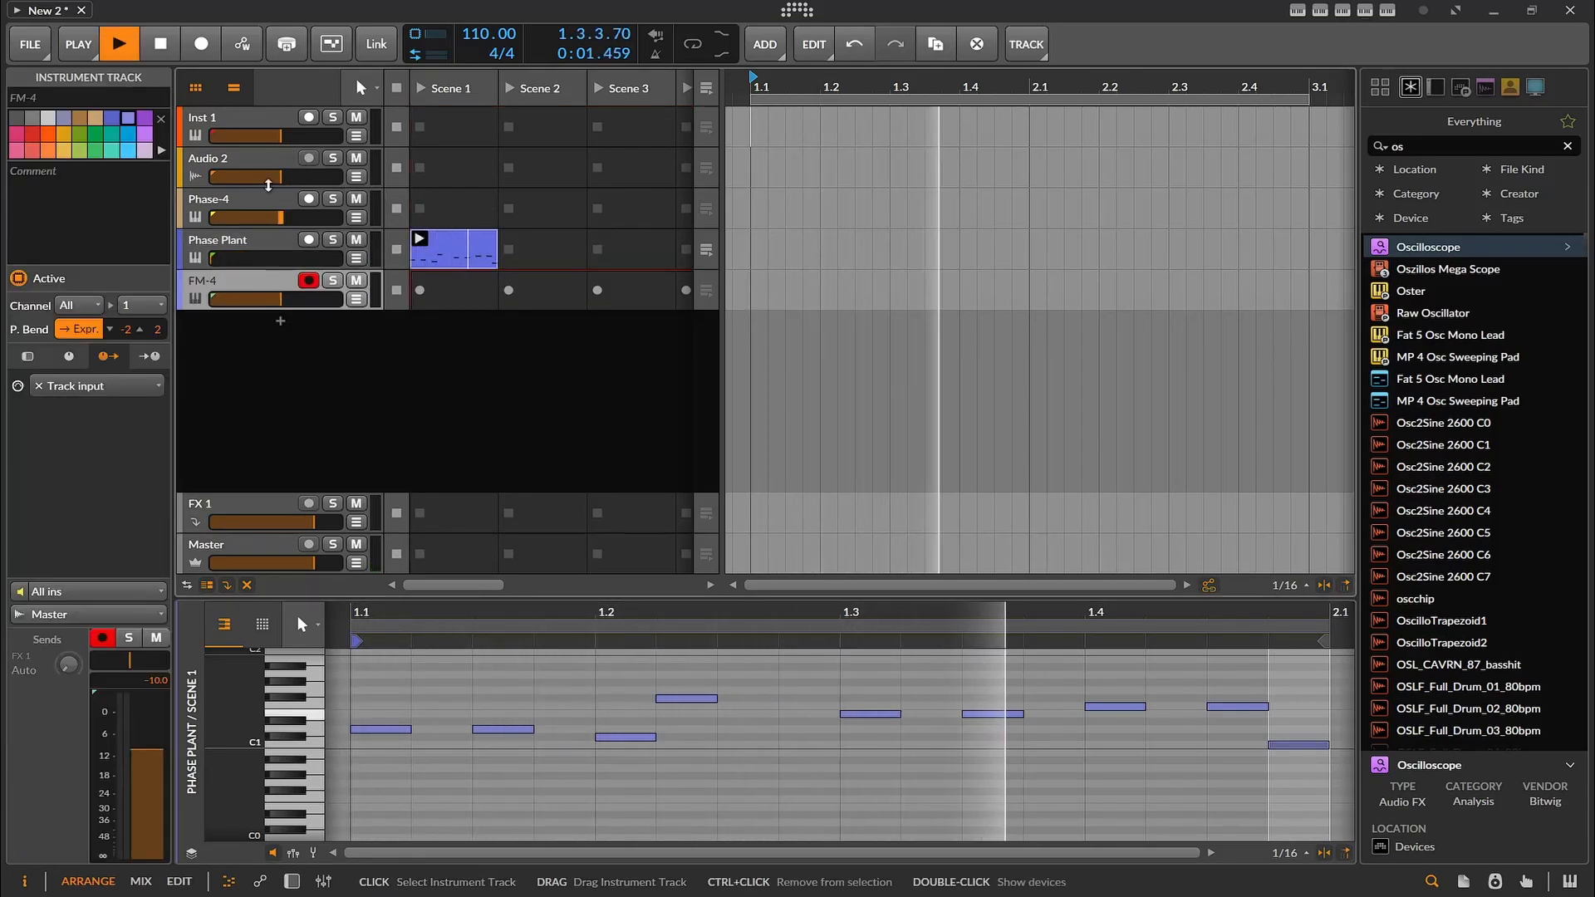
left_click(161, 45)
left_click(141, 51)
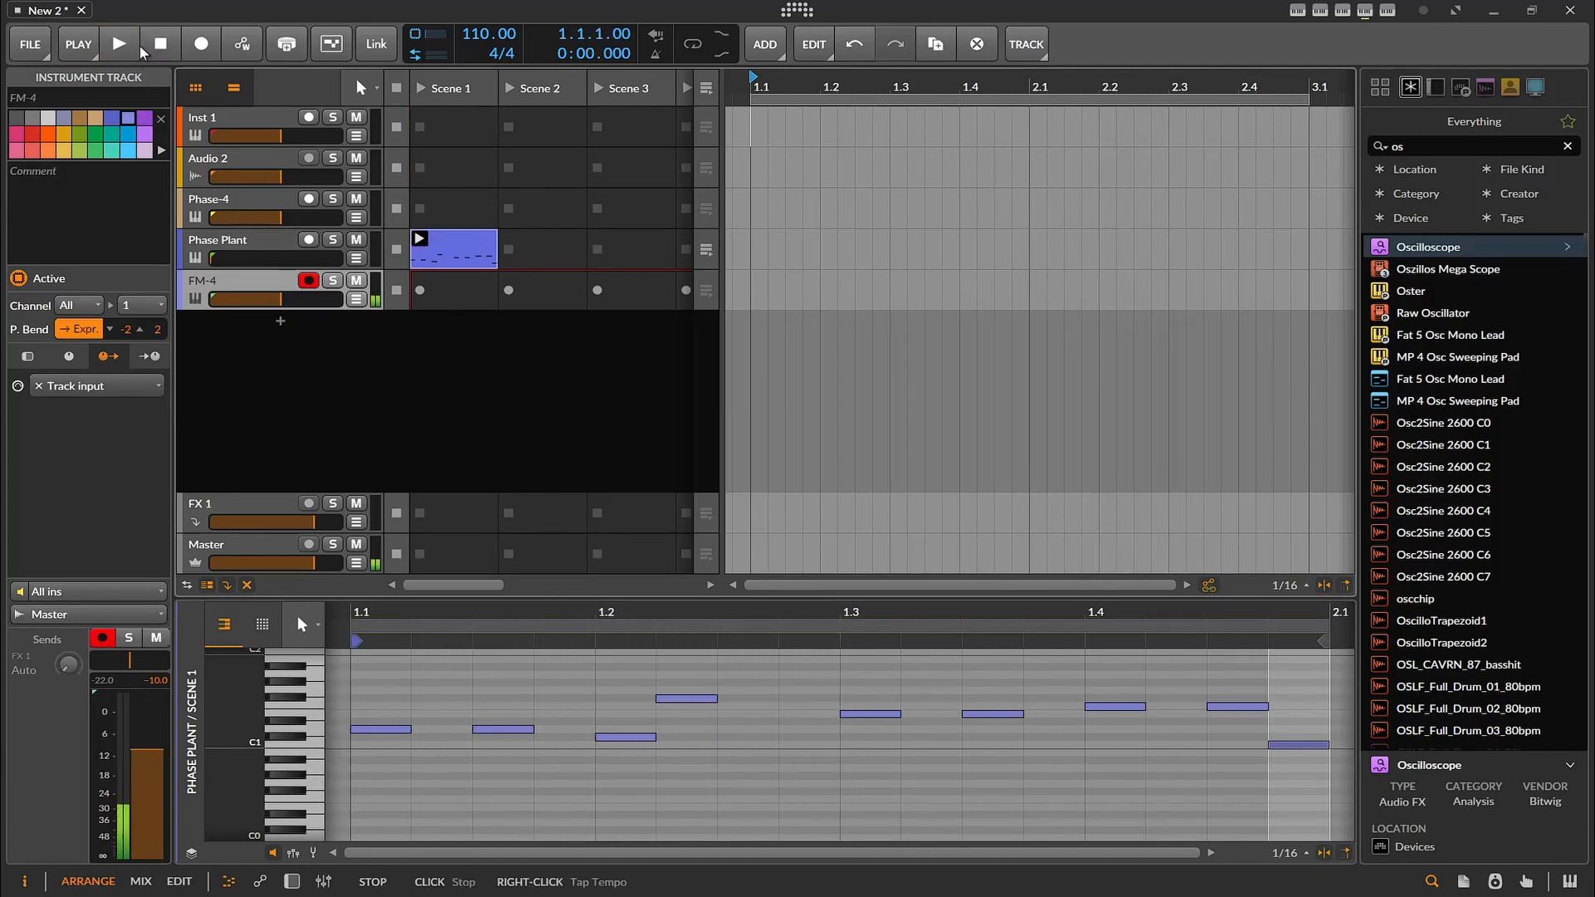
left_click(116, 48)
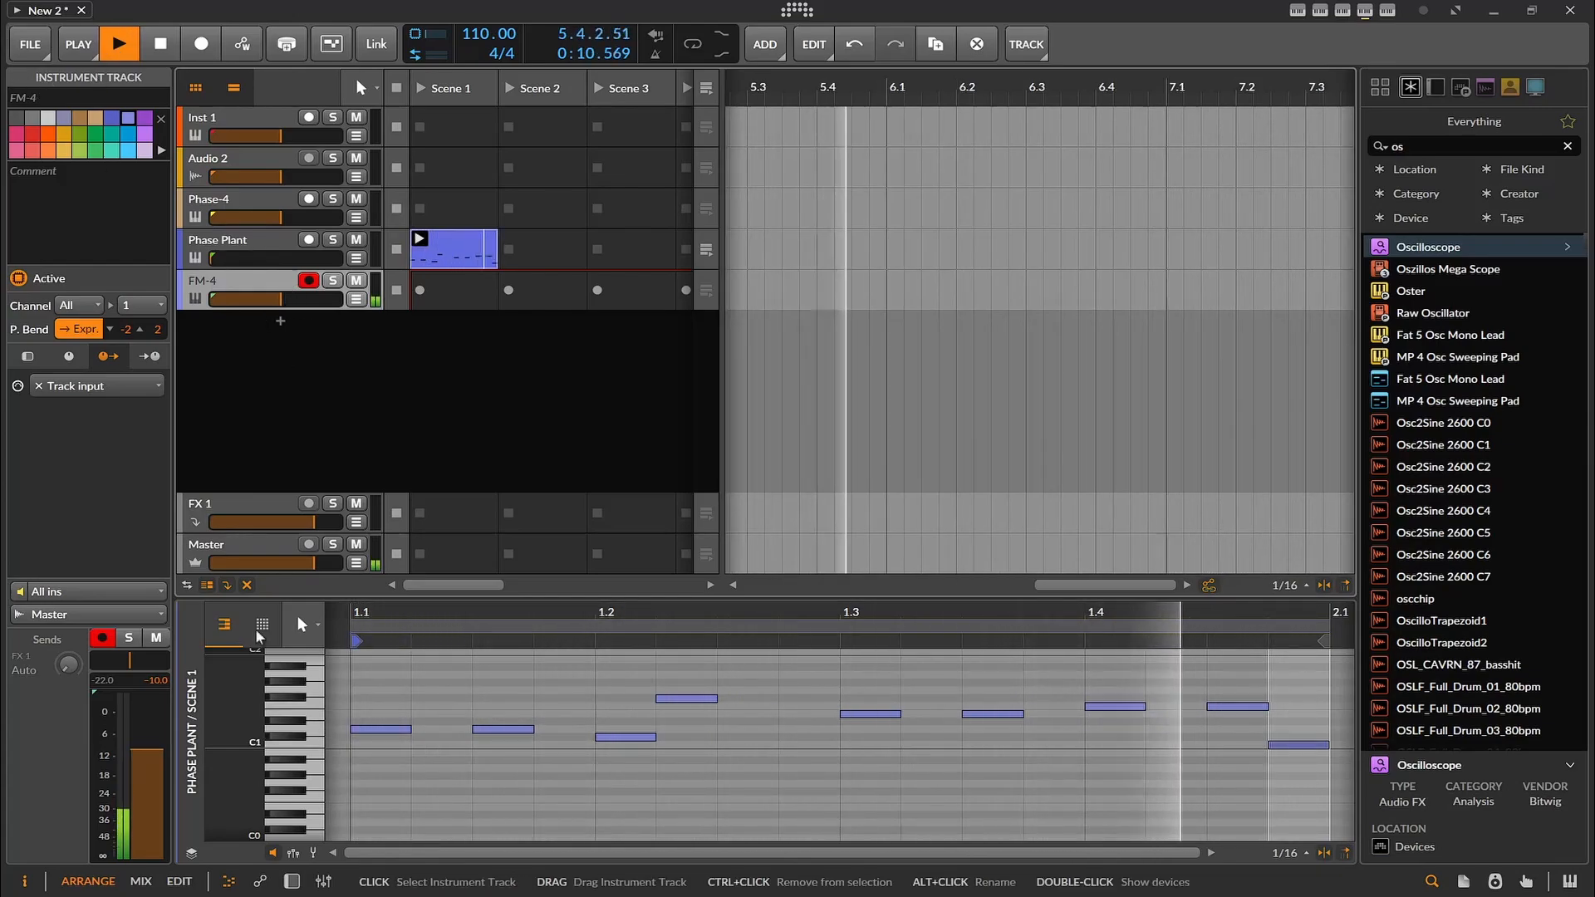
- Set FM-4's oscillator 1 frequency offset to -37.6 Hz and map the Audio Rate modulator to that offset with an amount of 1492
left_click(290, 881)
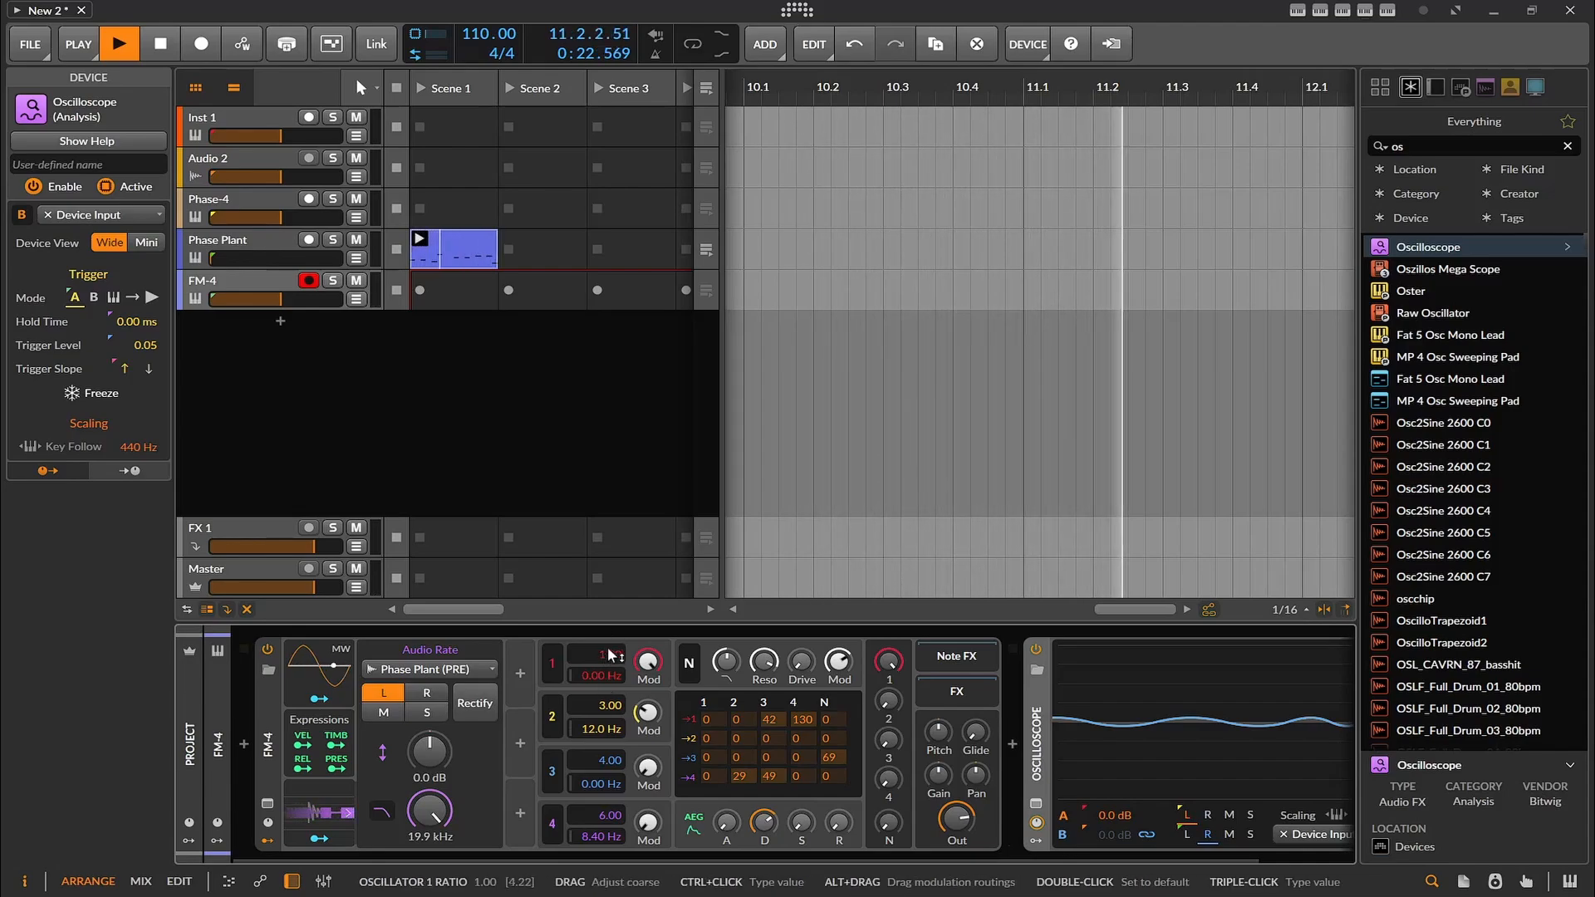
mouse_move(601, 676)
left_mouse_down()
mouse_move(601, 735)
mouse_move(596, 675)
left_mouse_up()
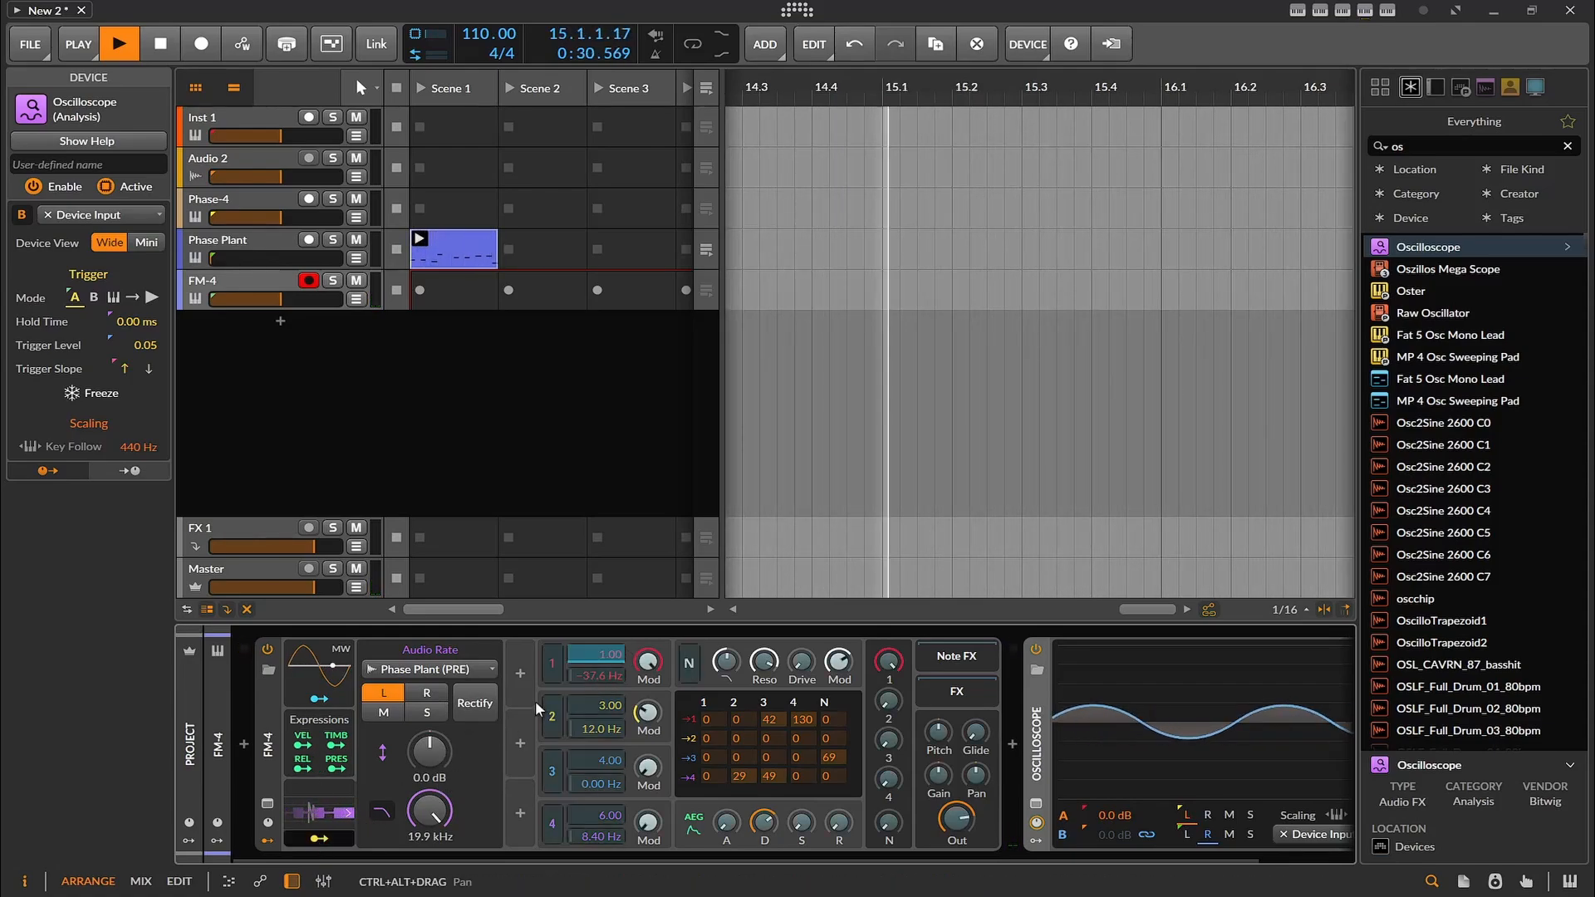
left_click_drag(605, 661, 605, 585)
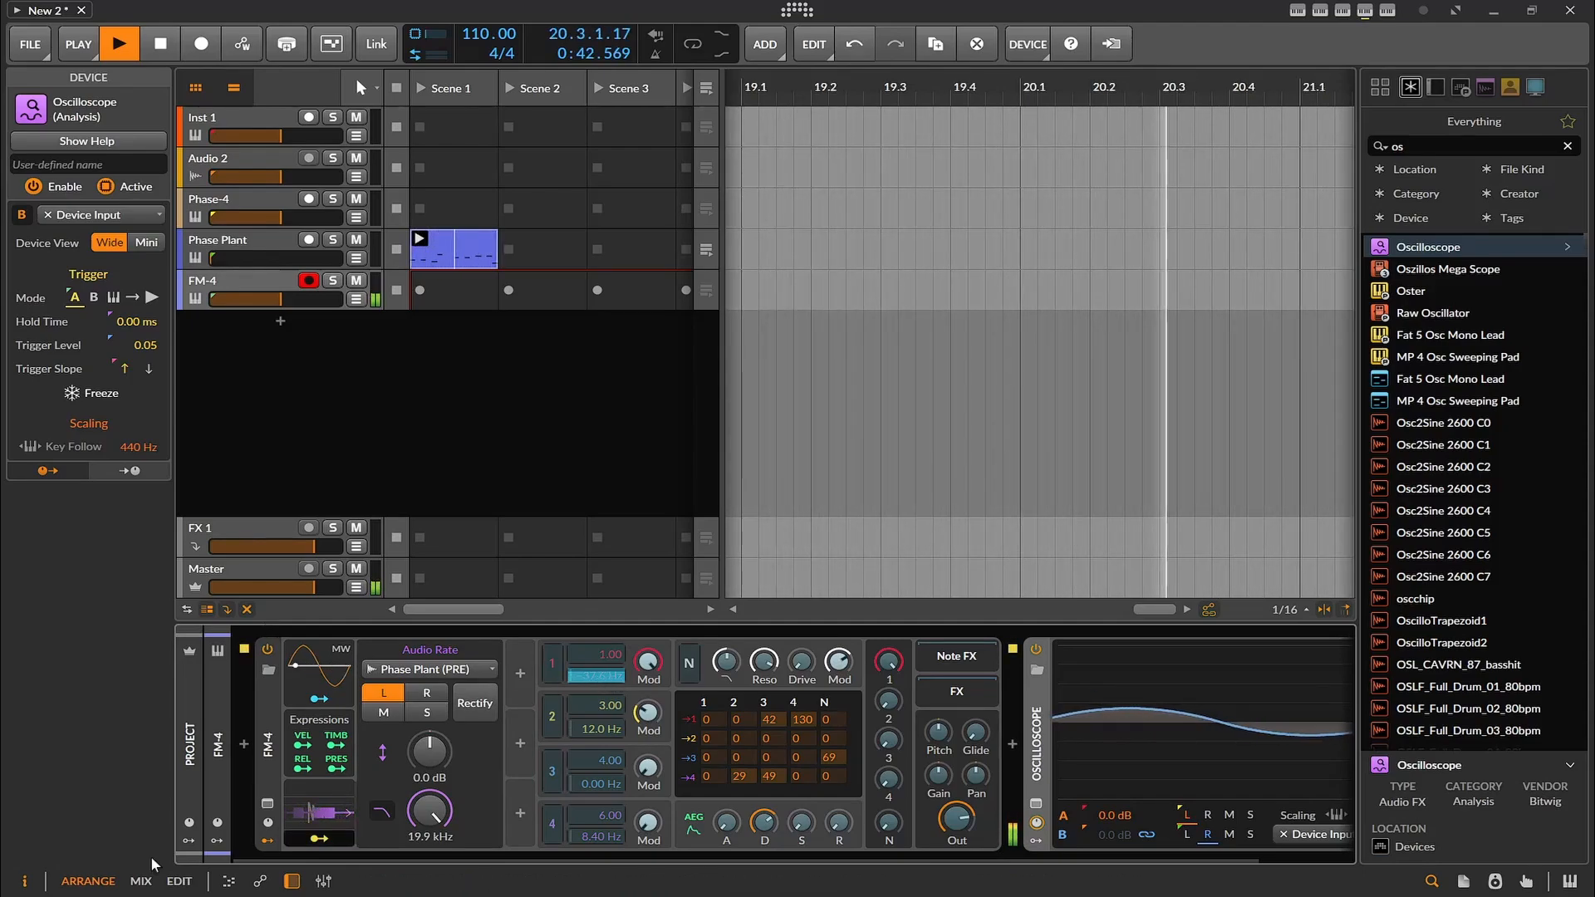
- End the modulation mapping and set the Audio Rate modulator's gain to +14.6 dB
left_click(329, 813)
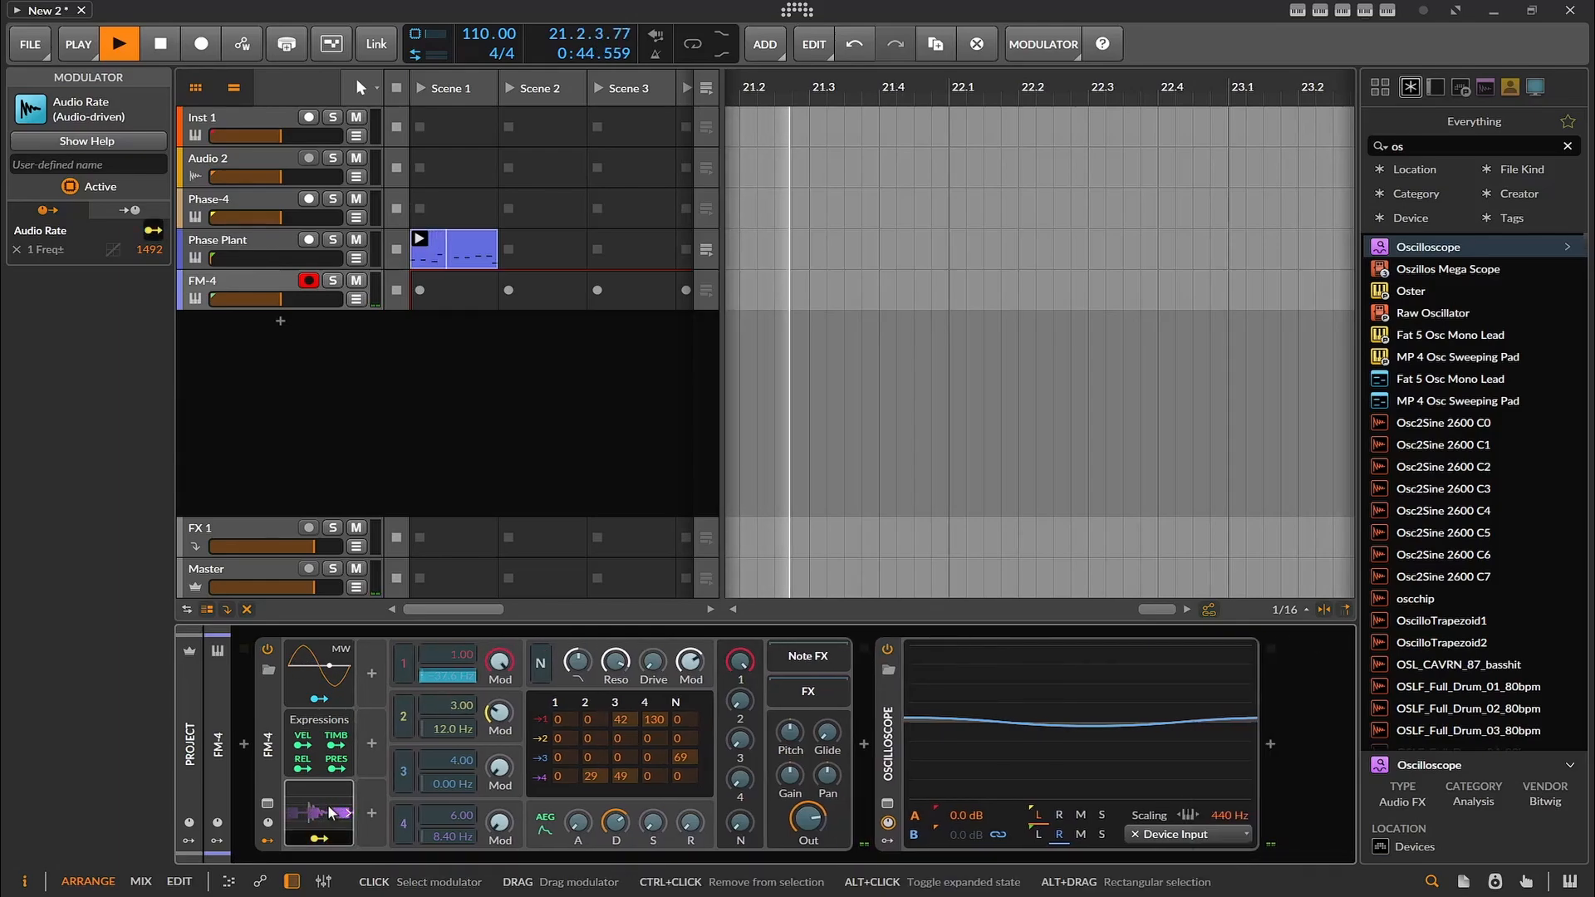
left_click(330, 813)
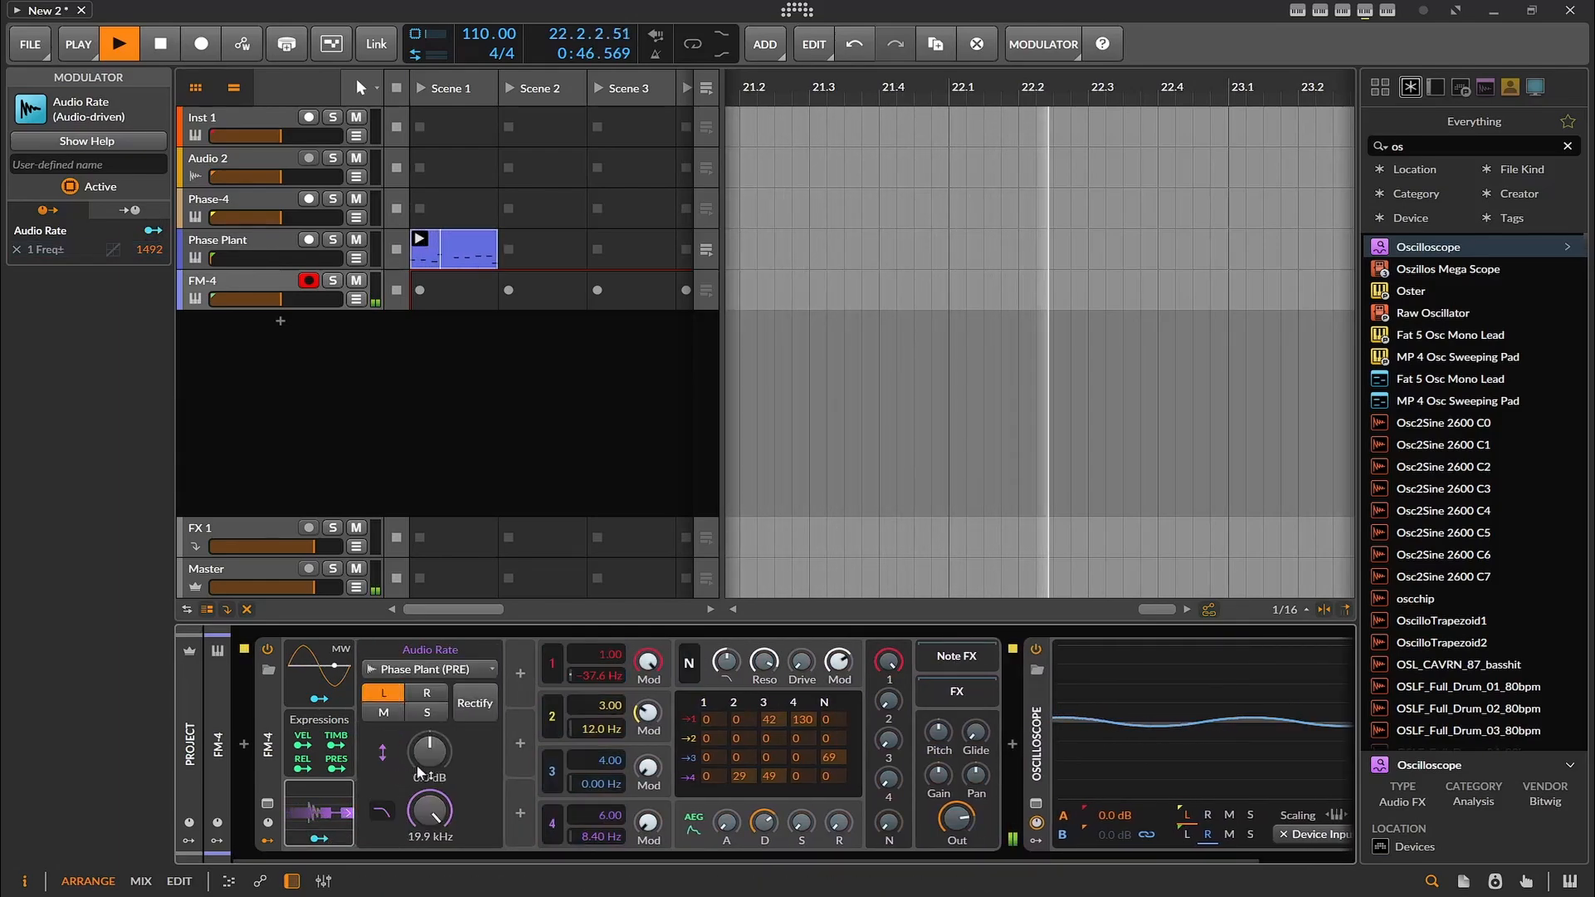
mouse_move(428, 751)
left_mouse_down()
mouse_move(429, 714)
mouse_move(441, 766)
left_mouse_up()
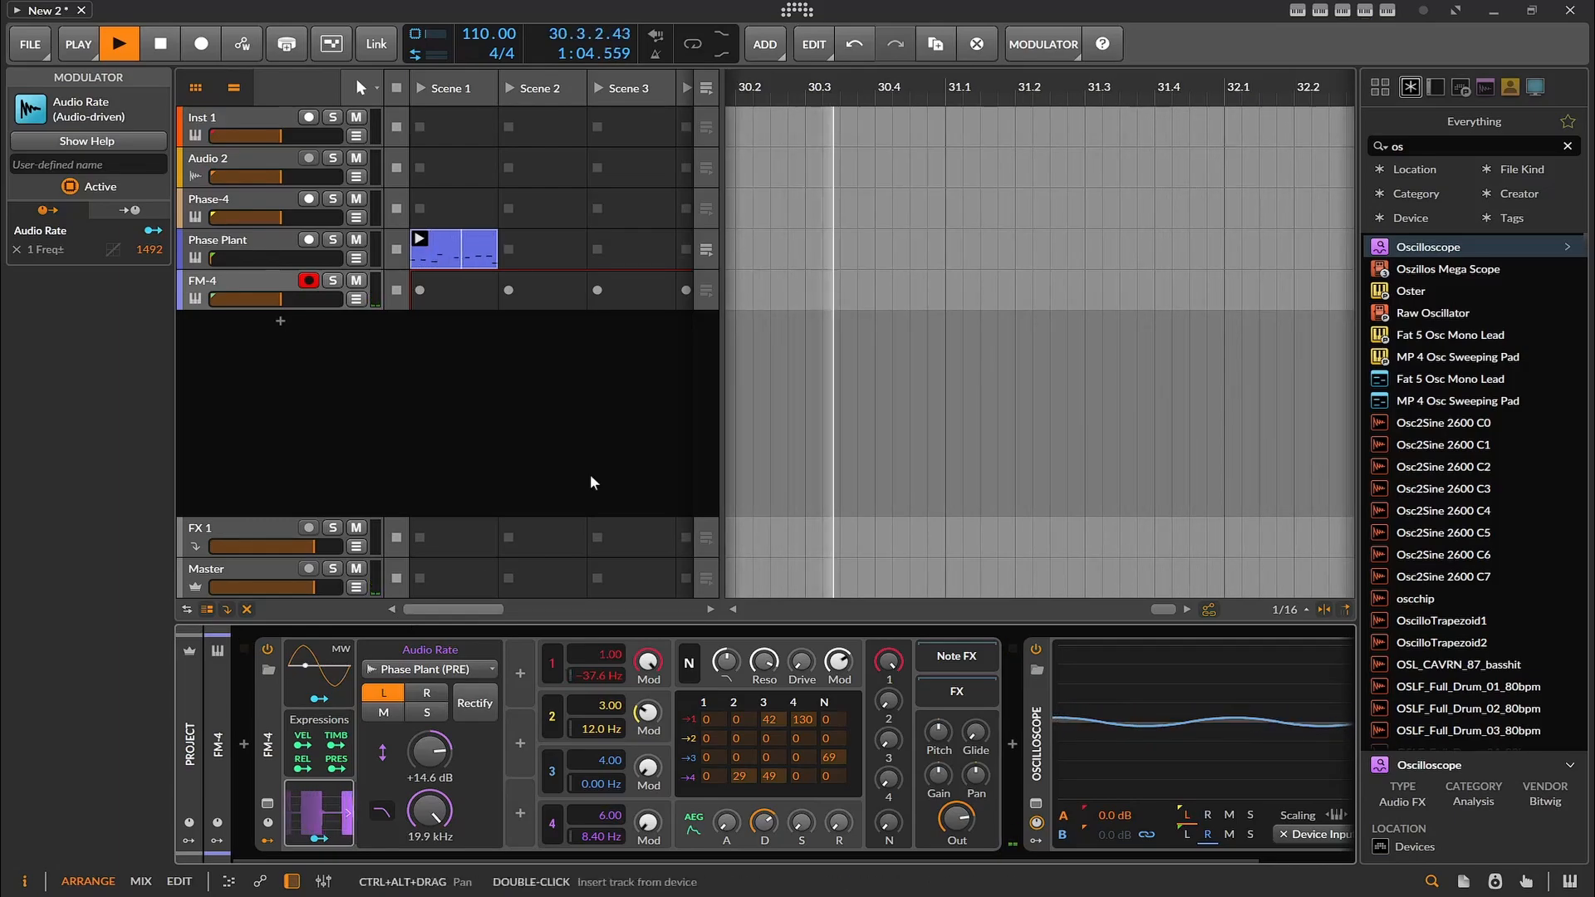
- Browse the Samples library to 3990_Vimana-Full, VIMANA_PART_4, BIOMECH_3 and select BiologicalMorphFragment101.wav
left_click(1535, 87)
left_click(1465, 284)
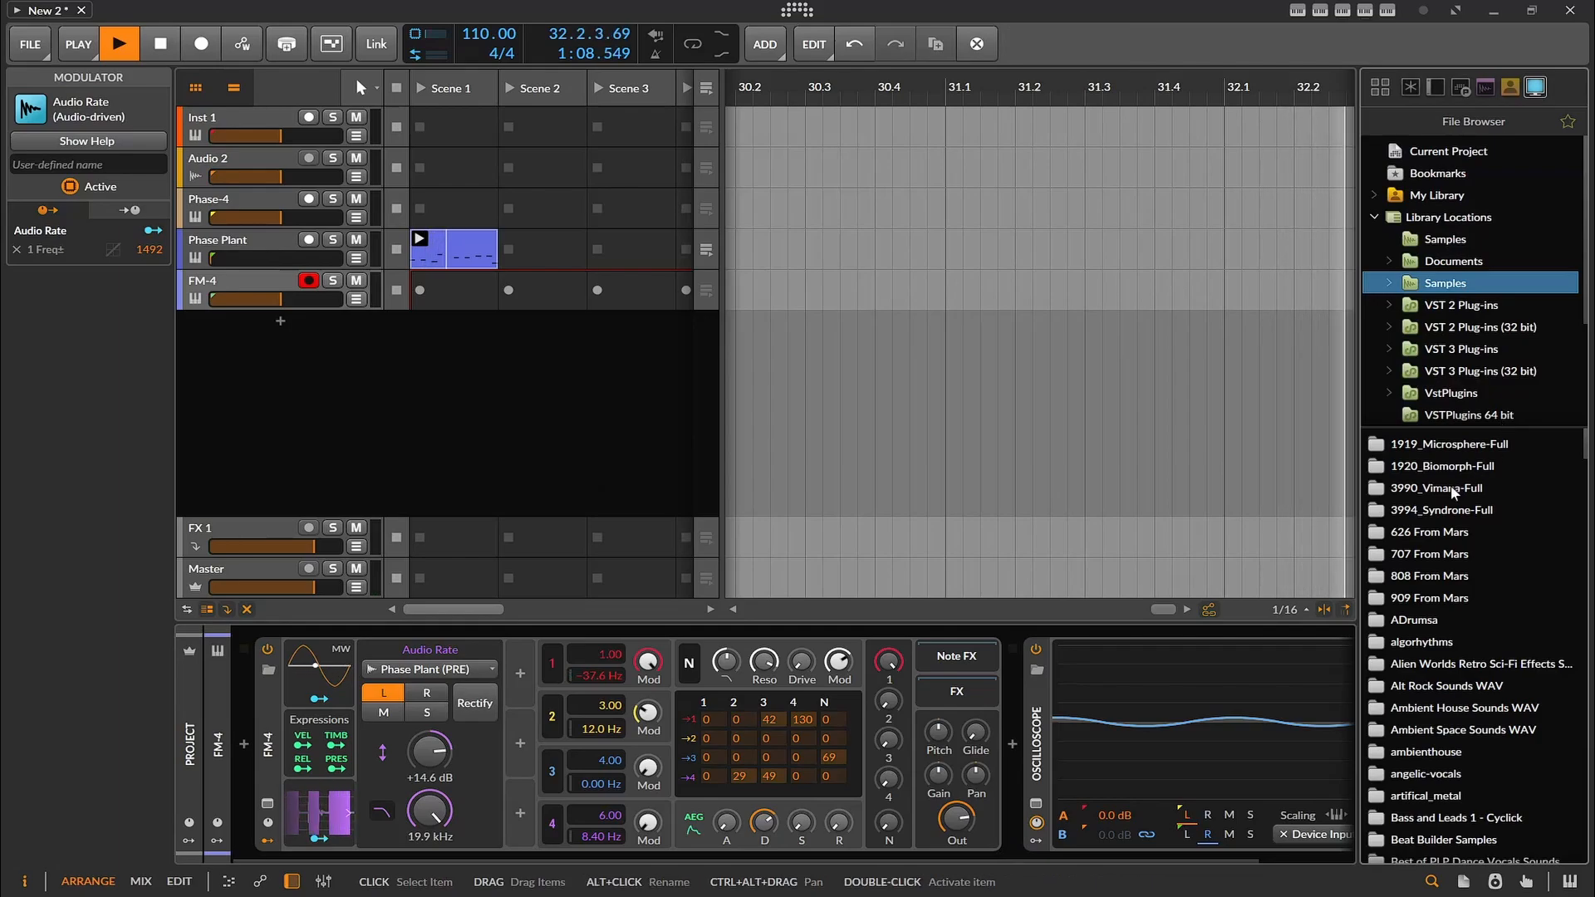
scroll(1445, 590, "down", 5)
scroll(1448, 501, "up", 5)
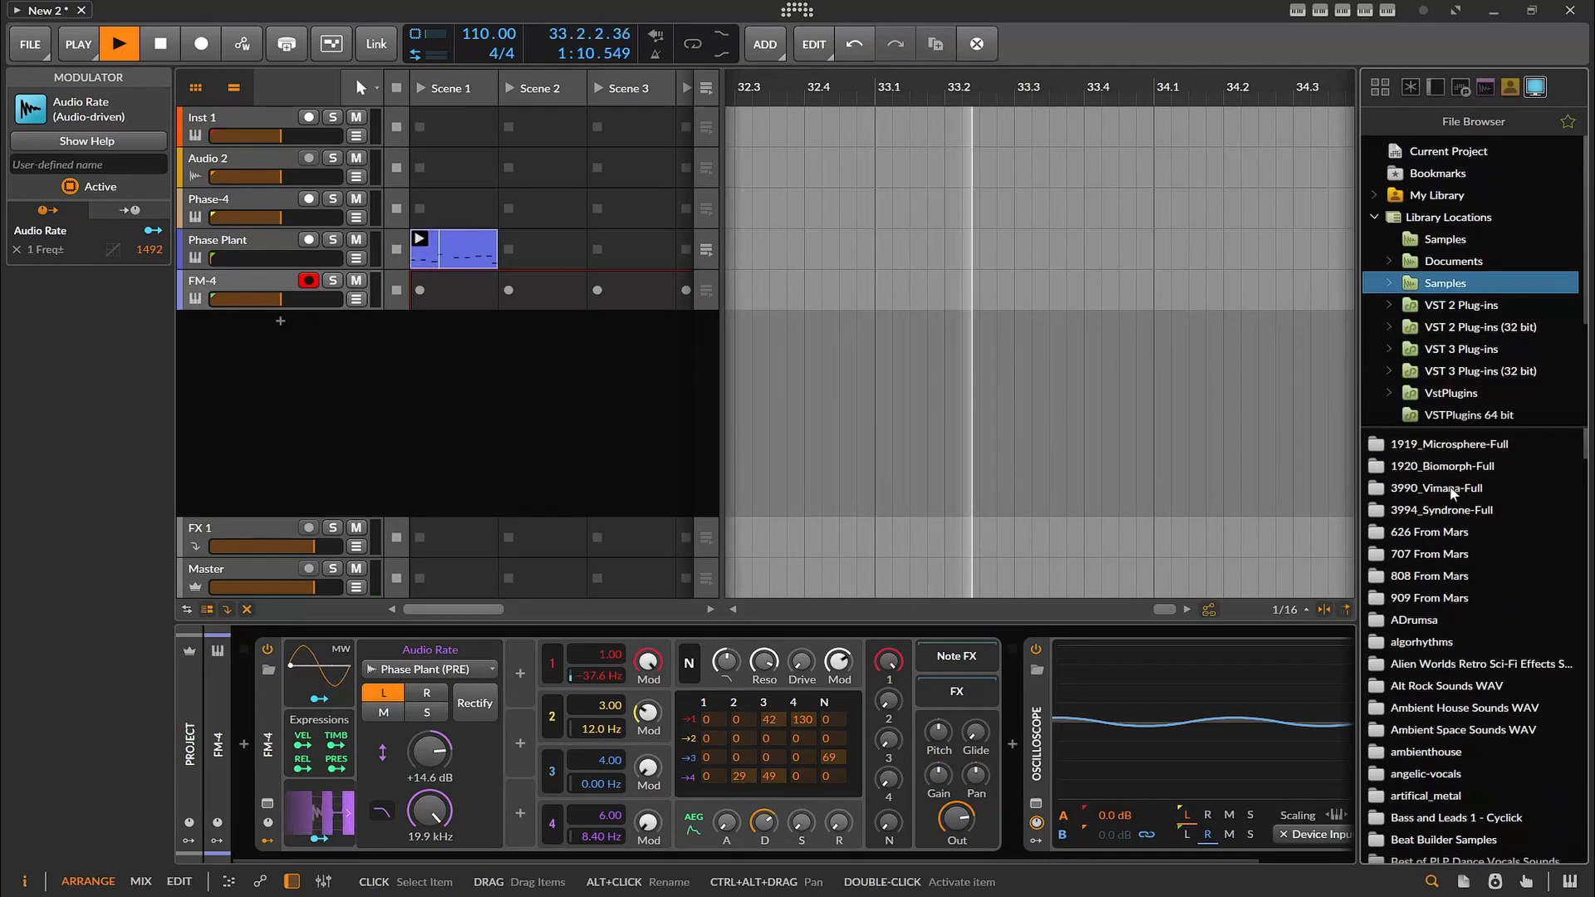
double_click(1456, 487)
double_click(1455, 504)
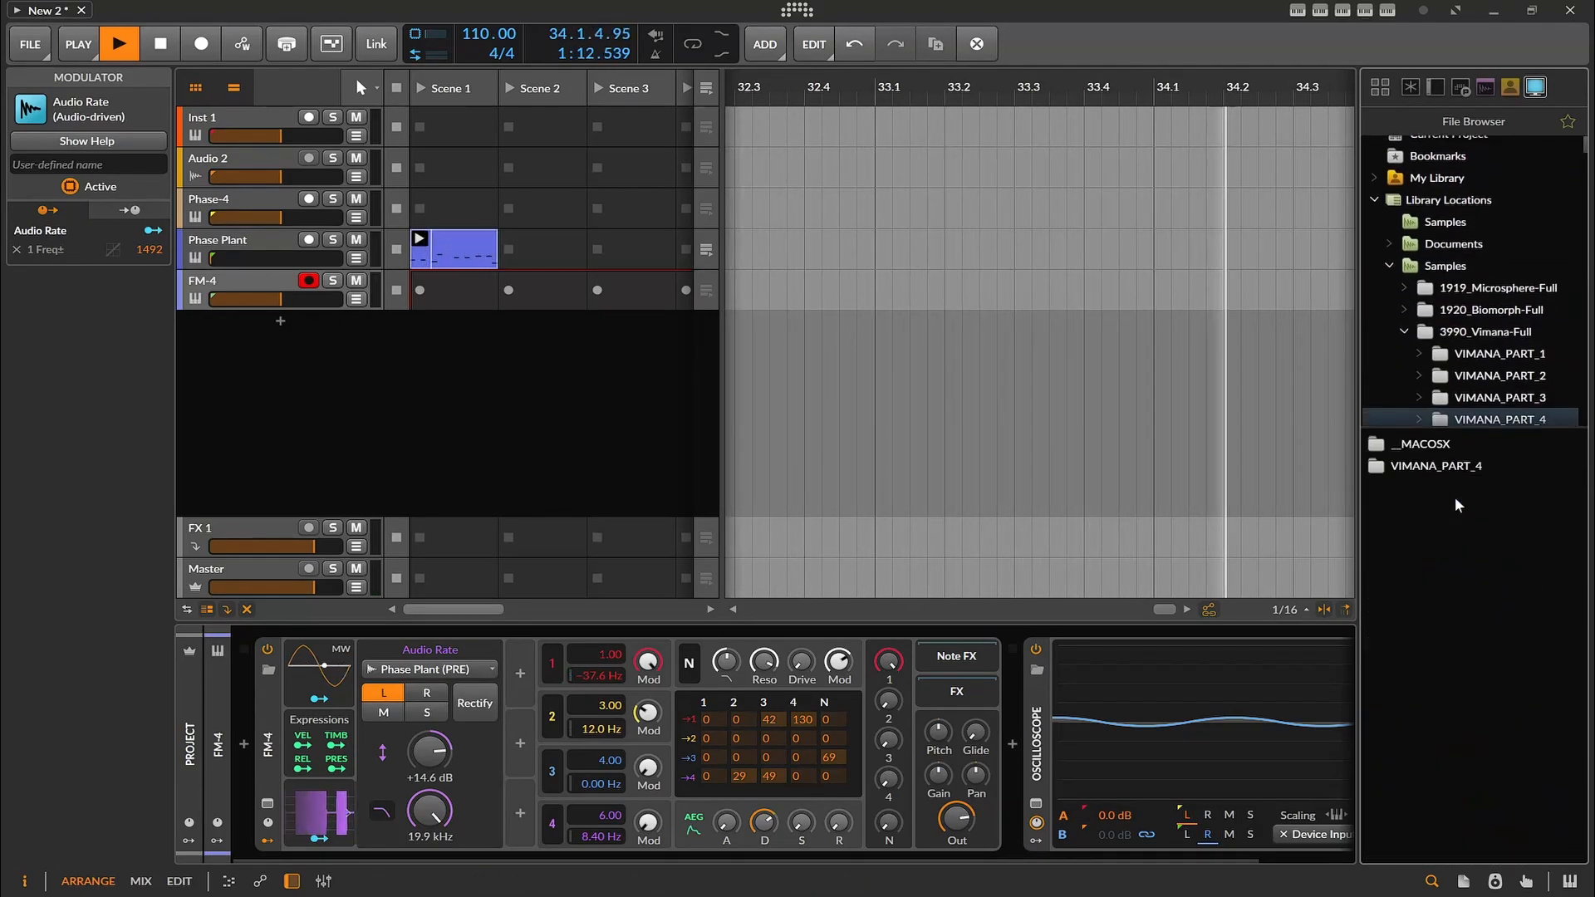
double_click(1429, 470)
double_click(1422, 466)
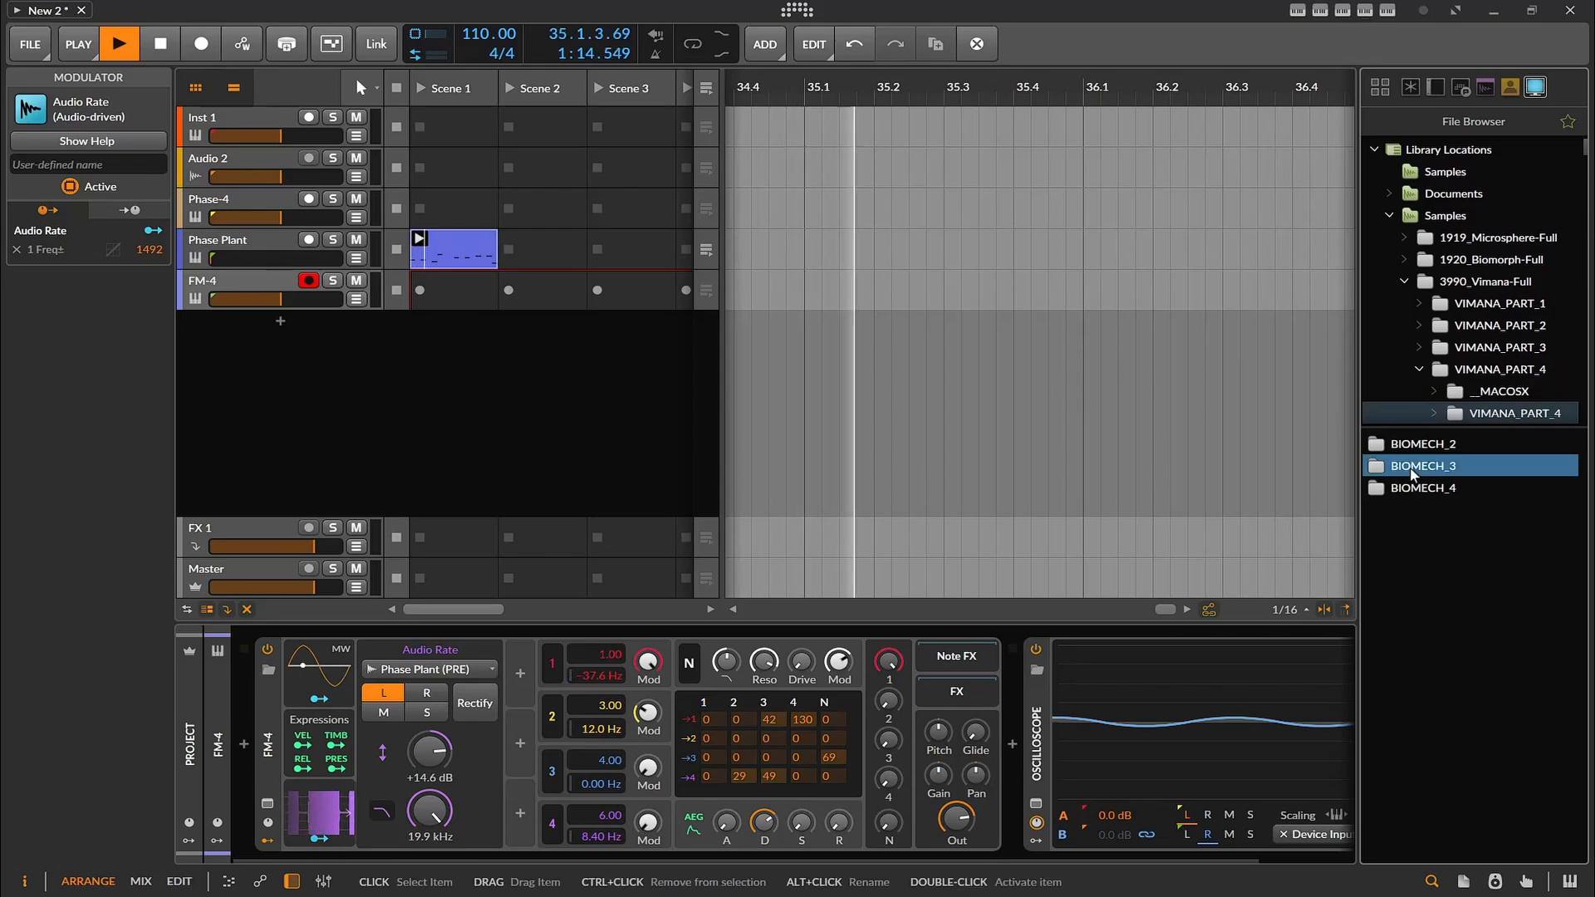
left_click(1453, 509)
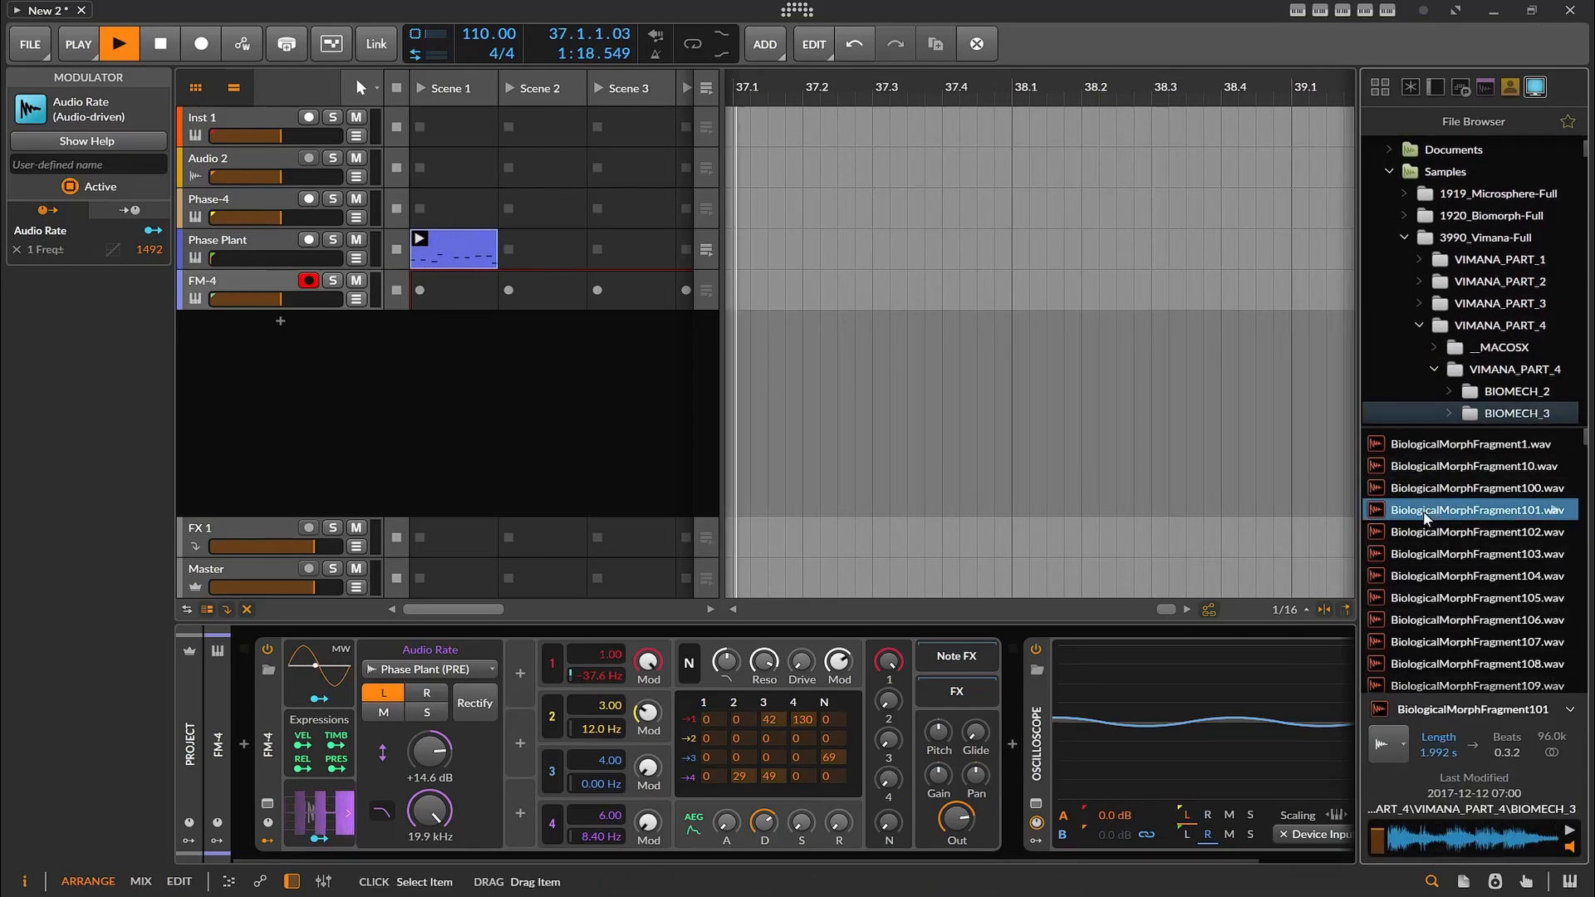
- Place BiologicalMorphFragment101.wav as a Scene 1 clip on a new audio track below FM-4 and lower that track's volume
left_click_drag(1425, 516, 428, 324)
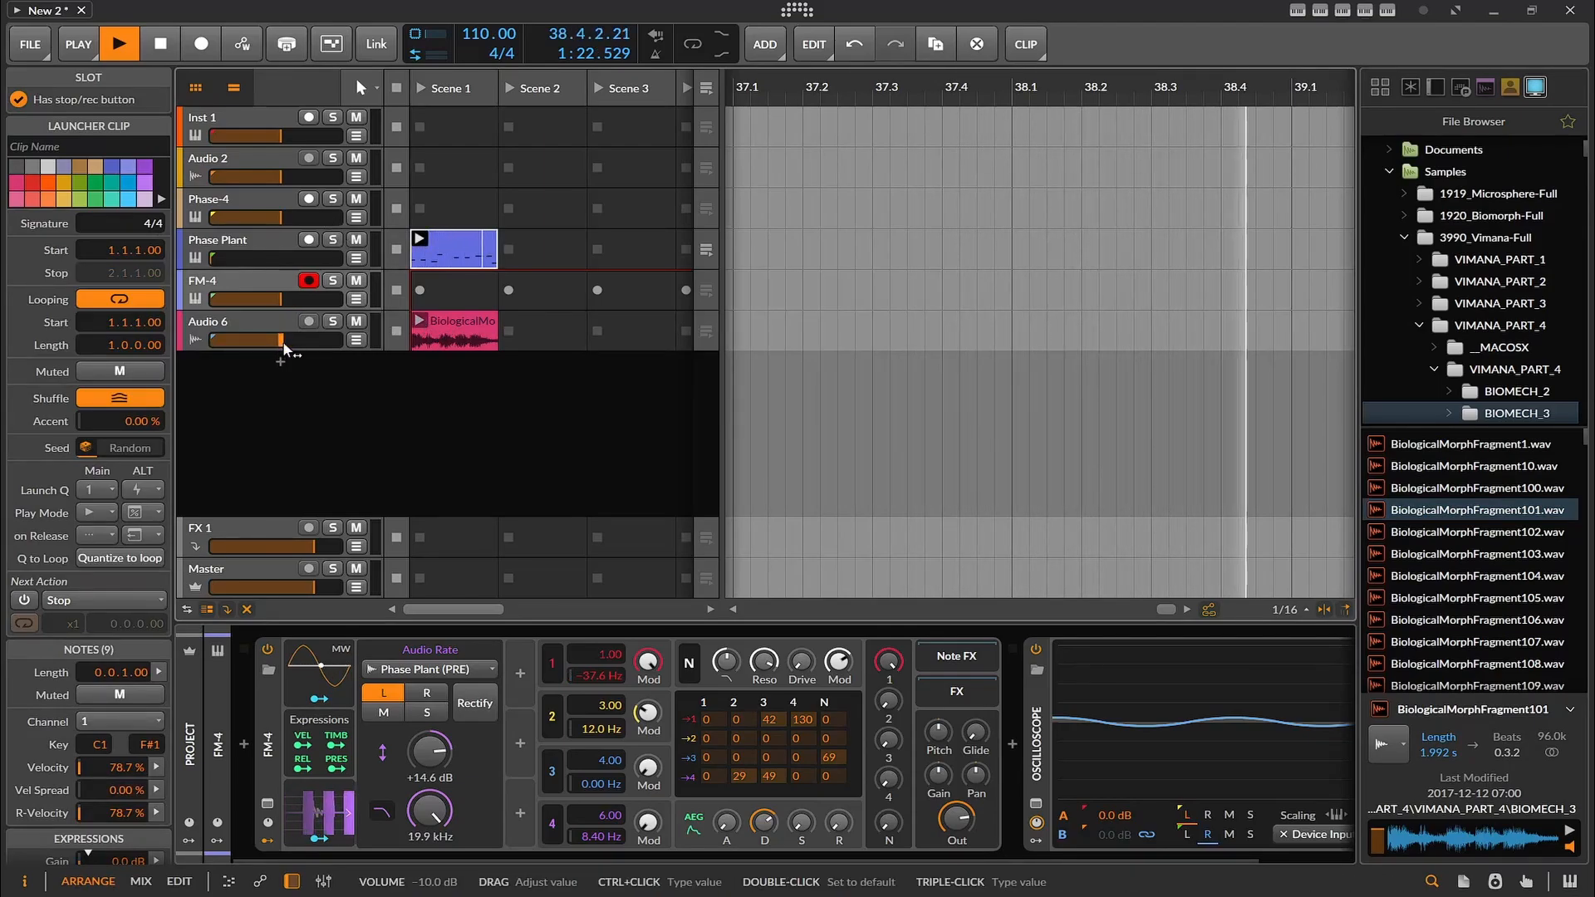
left_click_drag(284, 348, 254, 348)
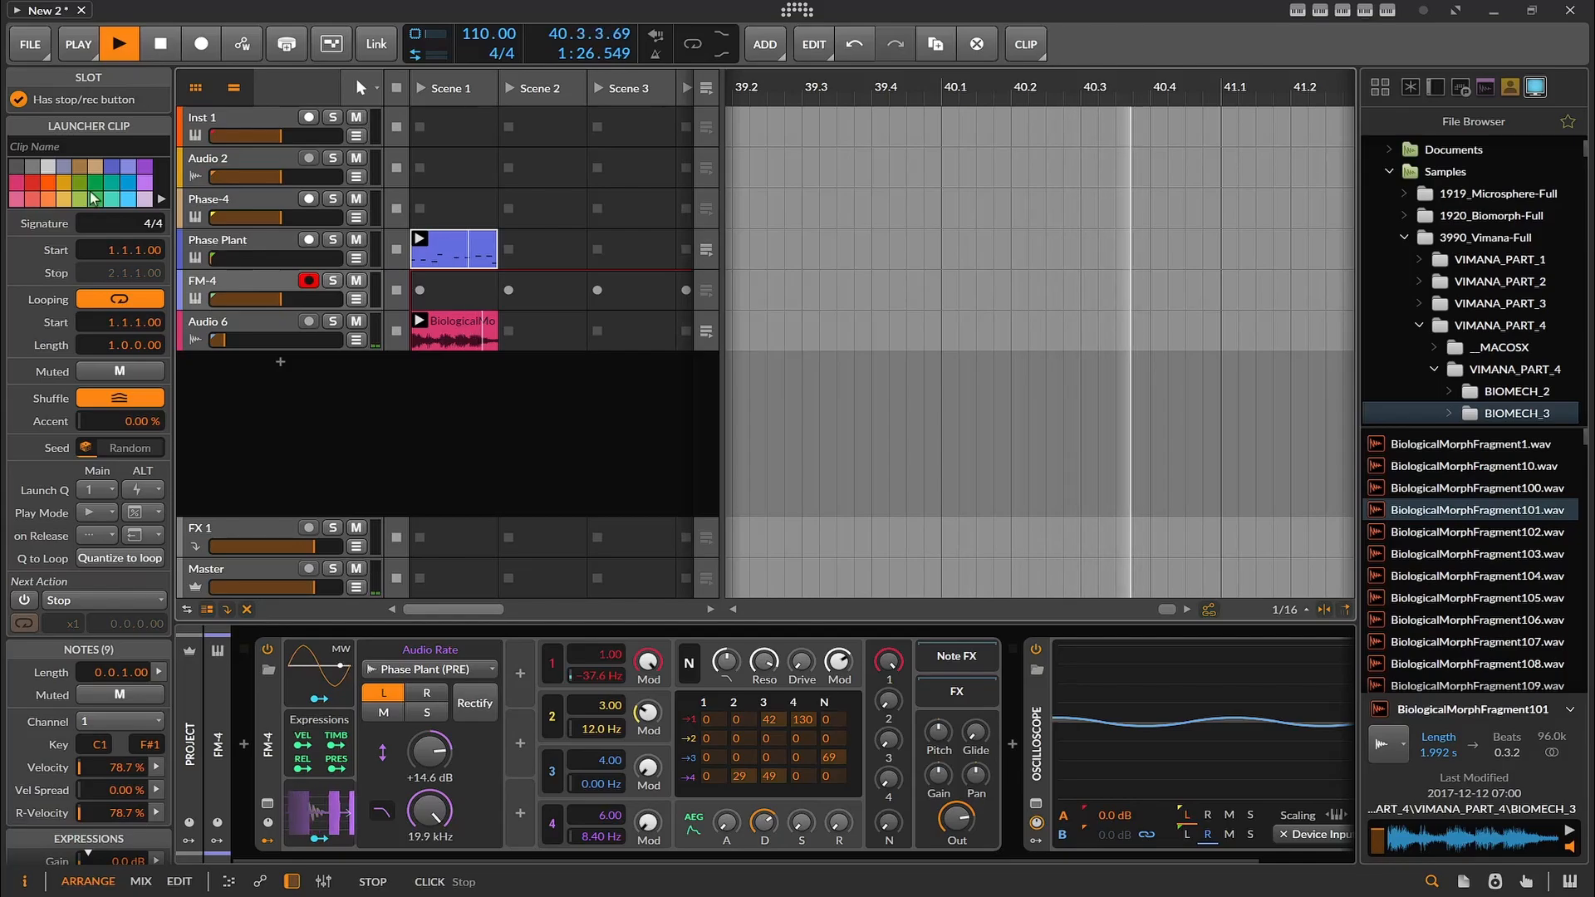
- Set the source of FM-4's Audio Rate modulator to Audio 6 (PRE) and oscillator 2's modulation of oscillator 1 to 49
left_click(241, 282)
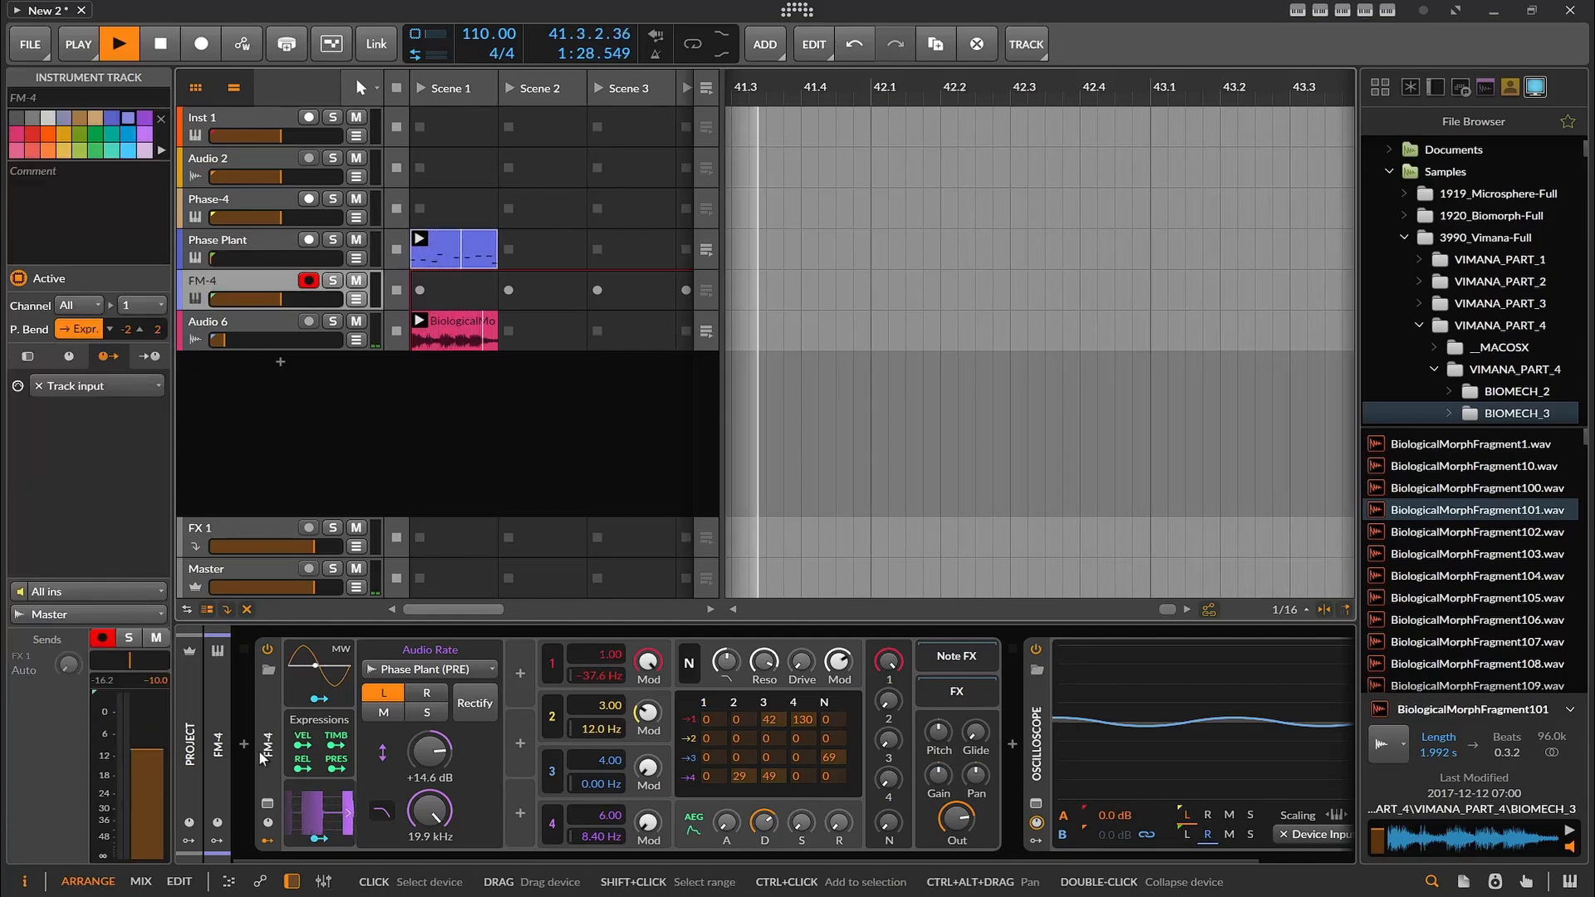
left_click(415, 669)
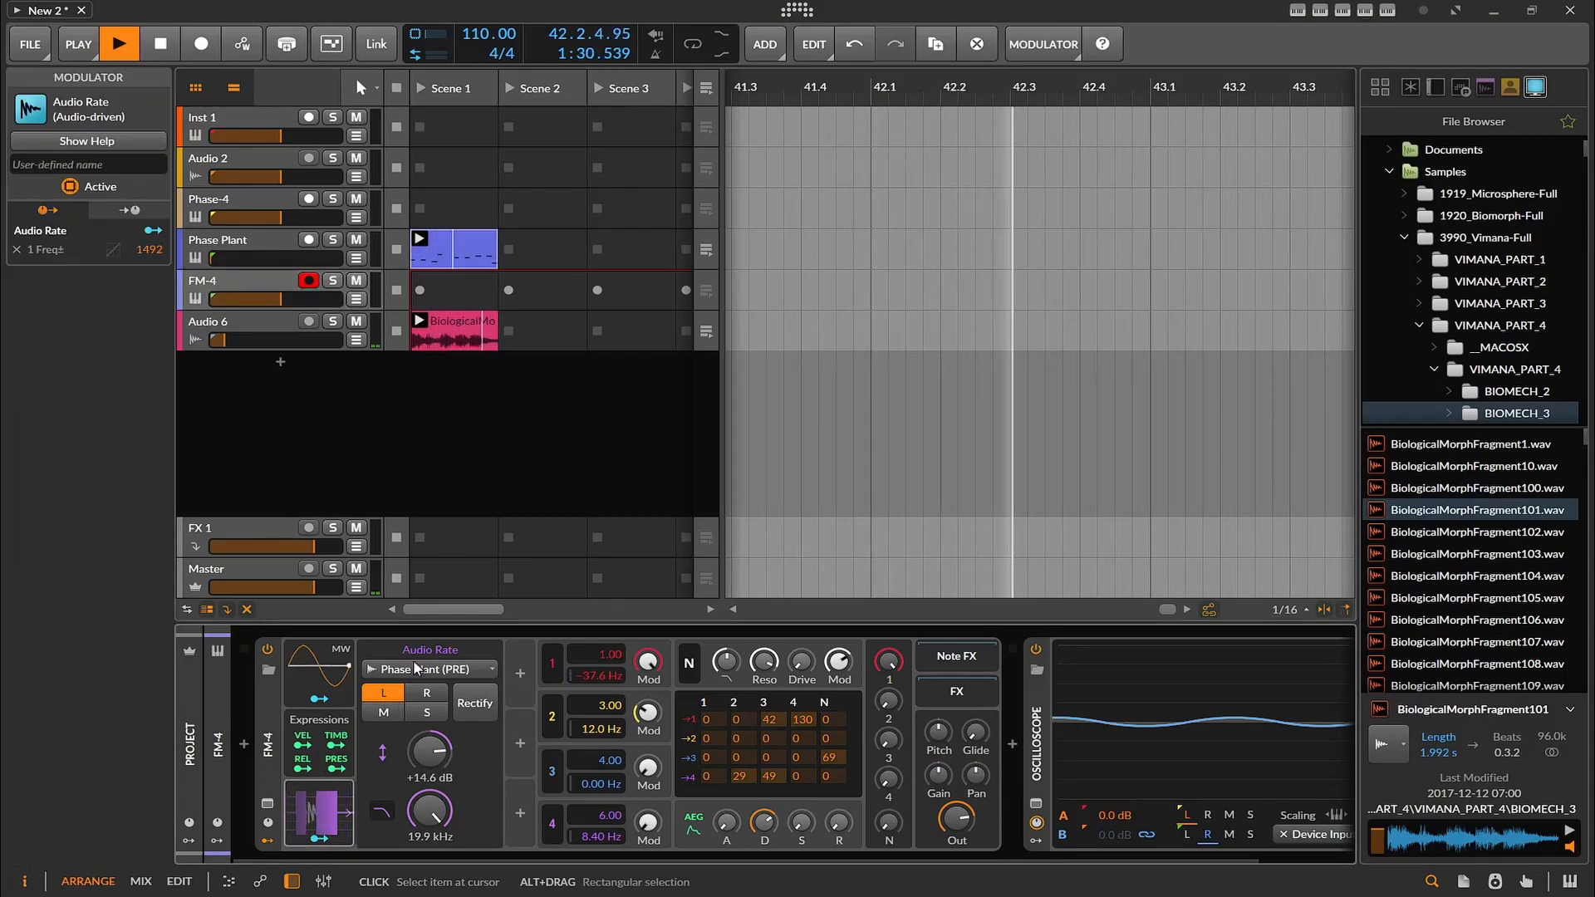
left_click(415, 668)
mouse_move(480, 830)
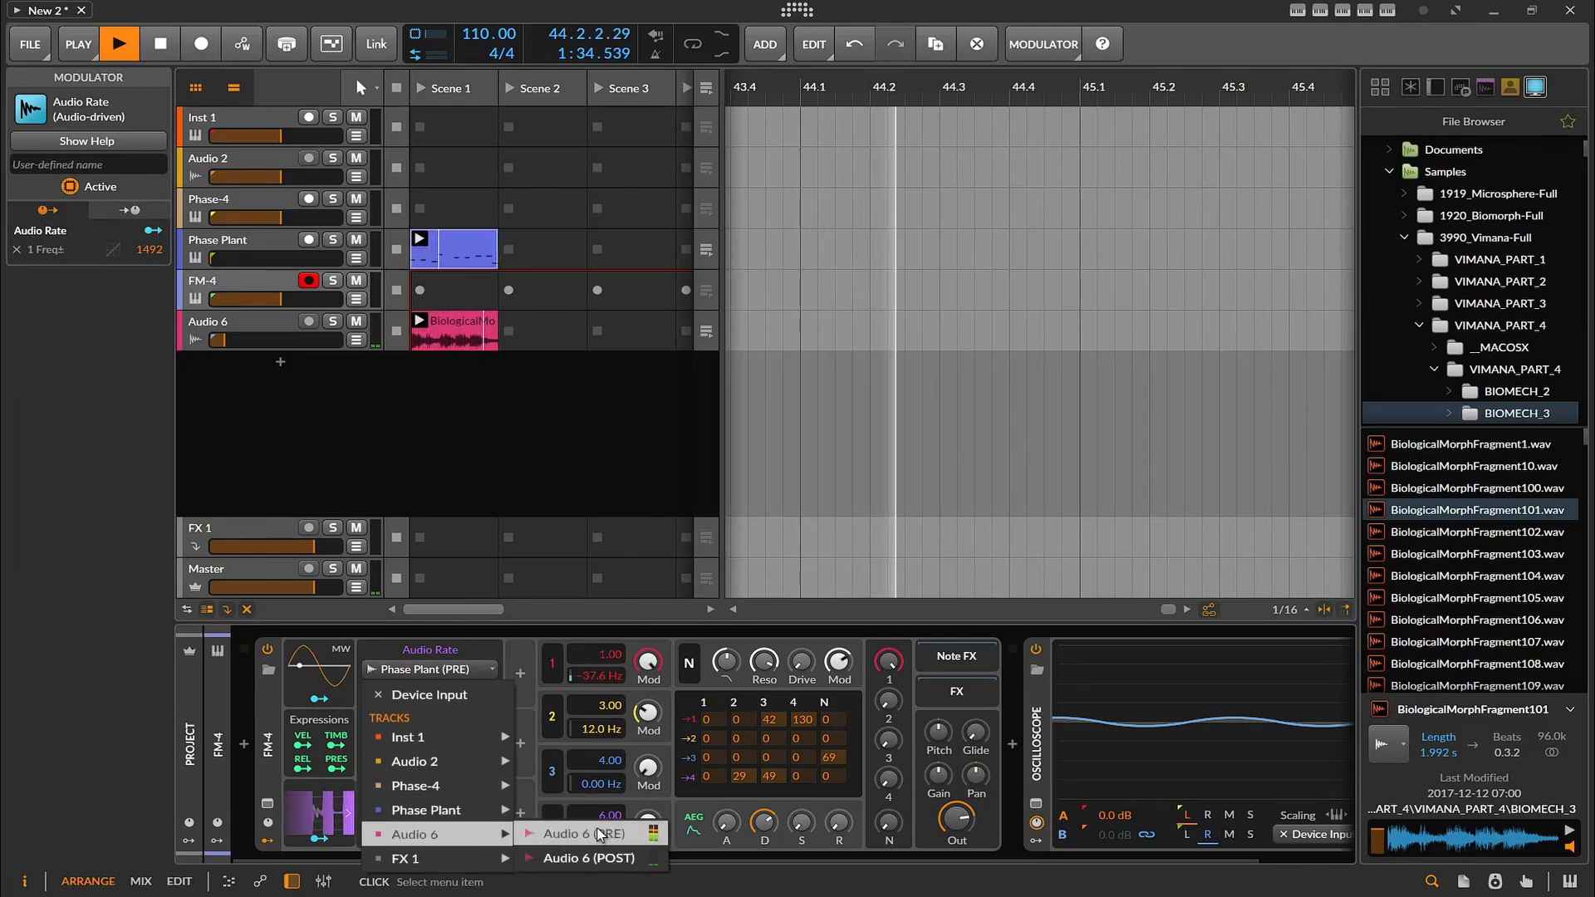
left_click(652, 834)
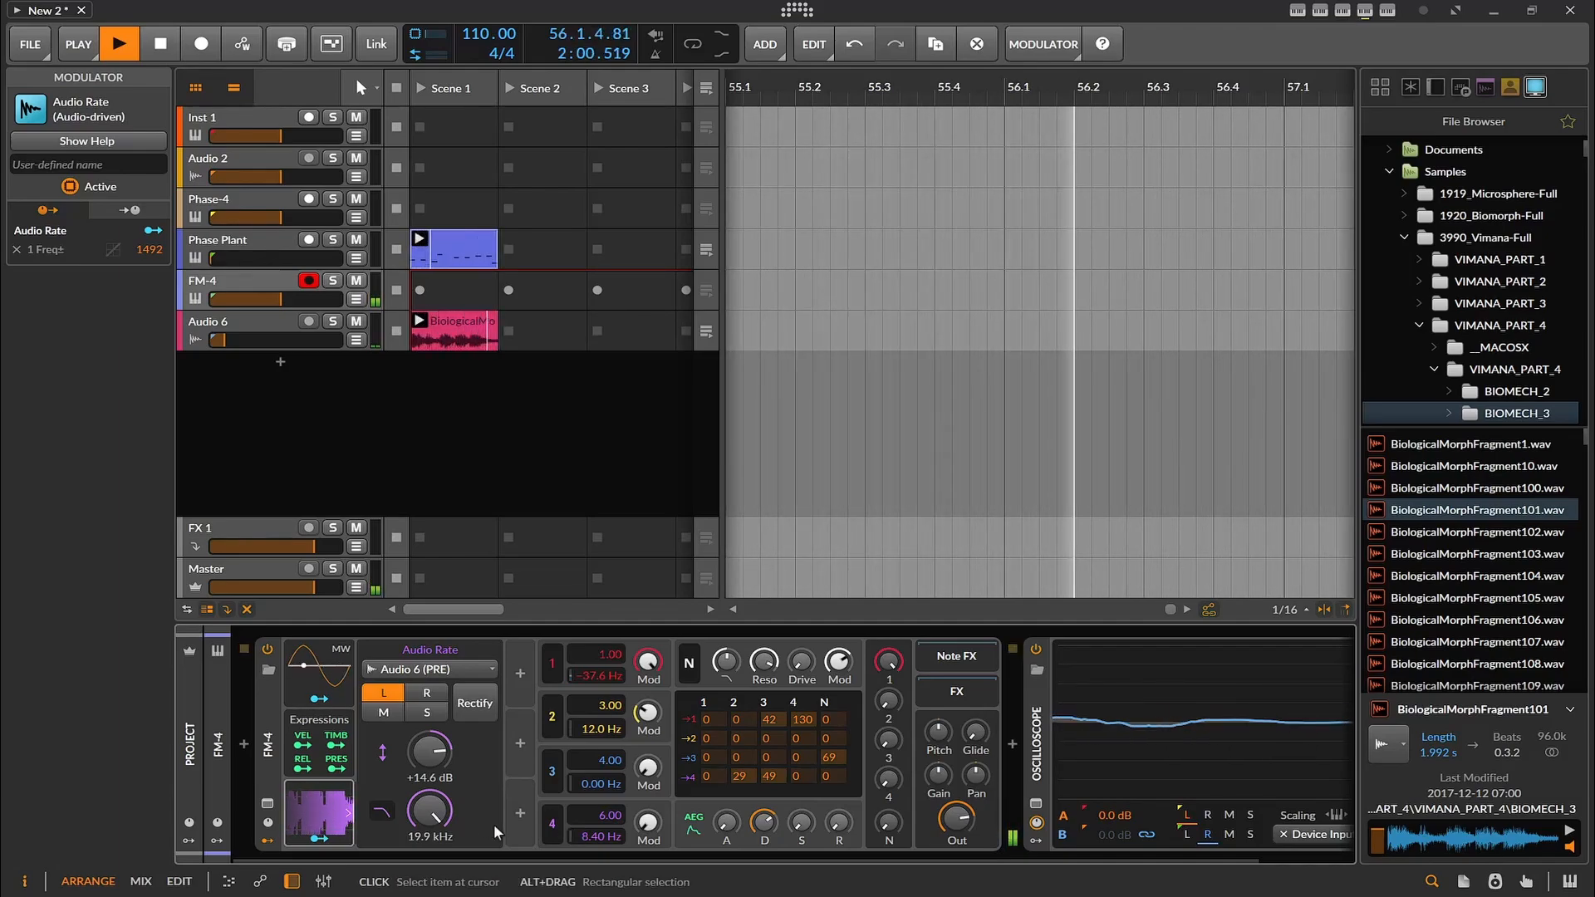
left_click_drag(735, 718, 744, 680)
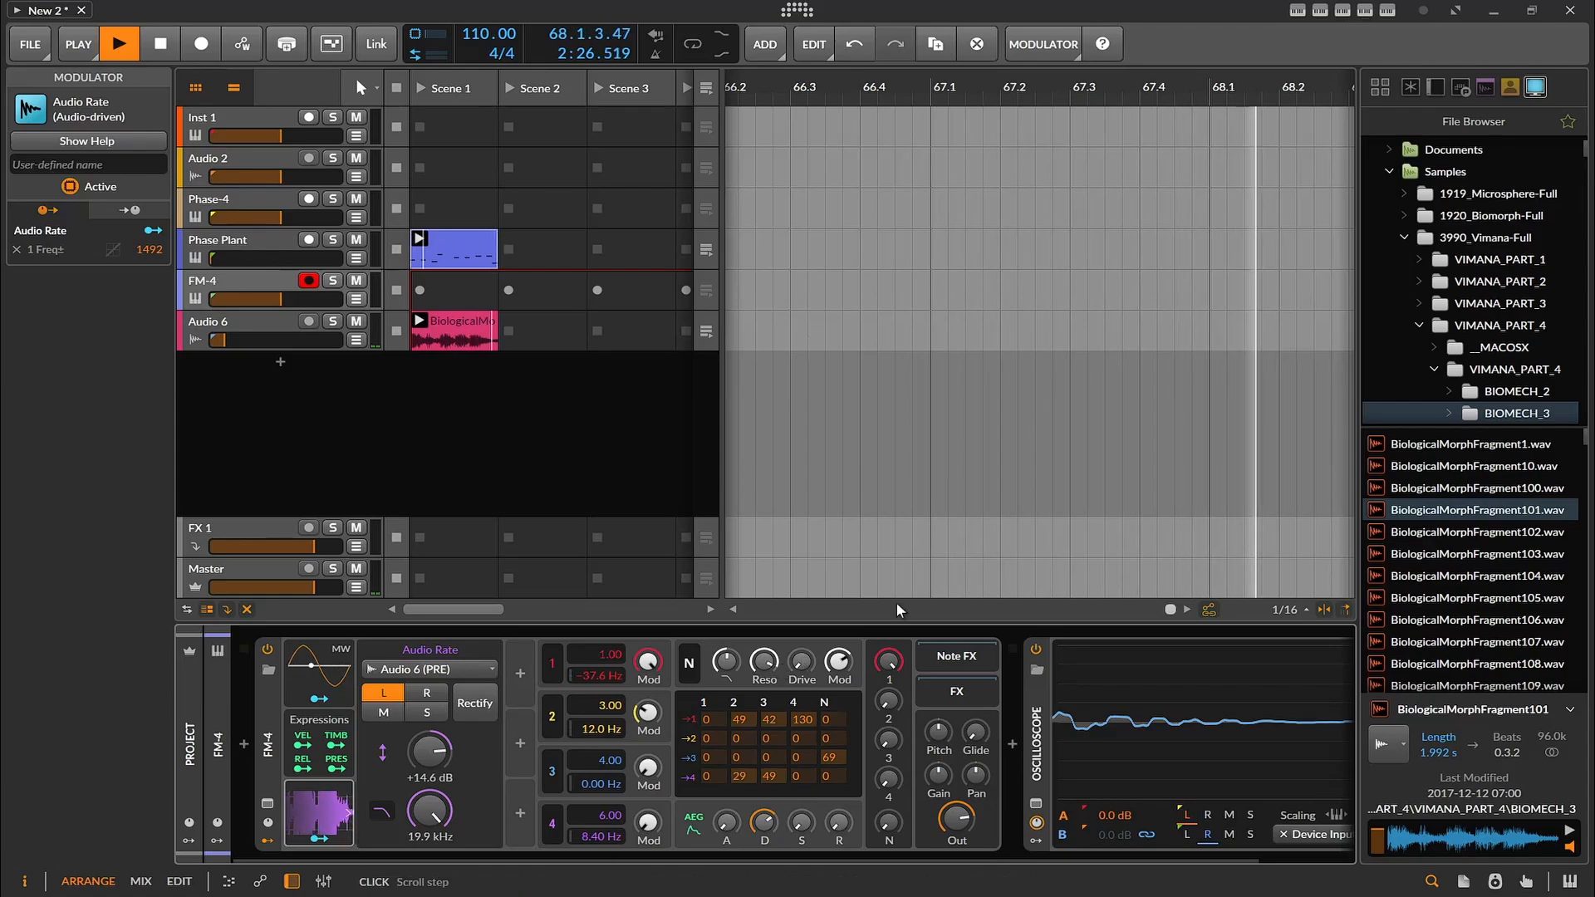
- Search the browser for "dc" and add the DC Offset device on a new audio track below Audio 6
left_click(1410, 87)
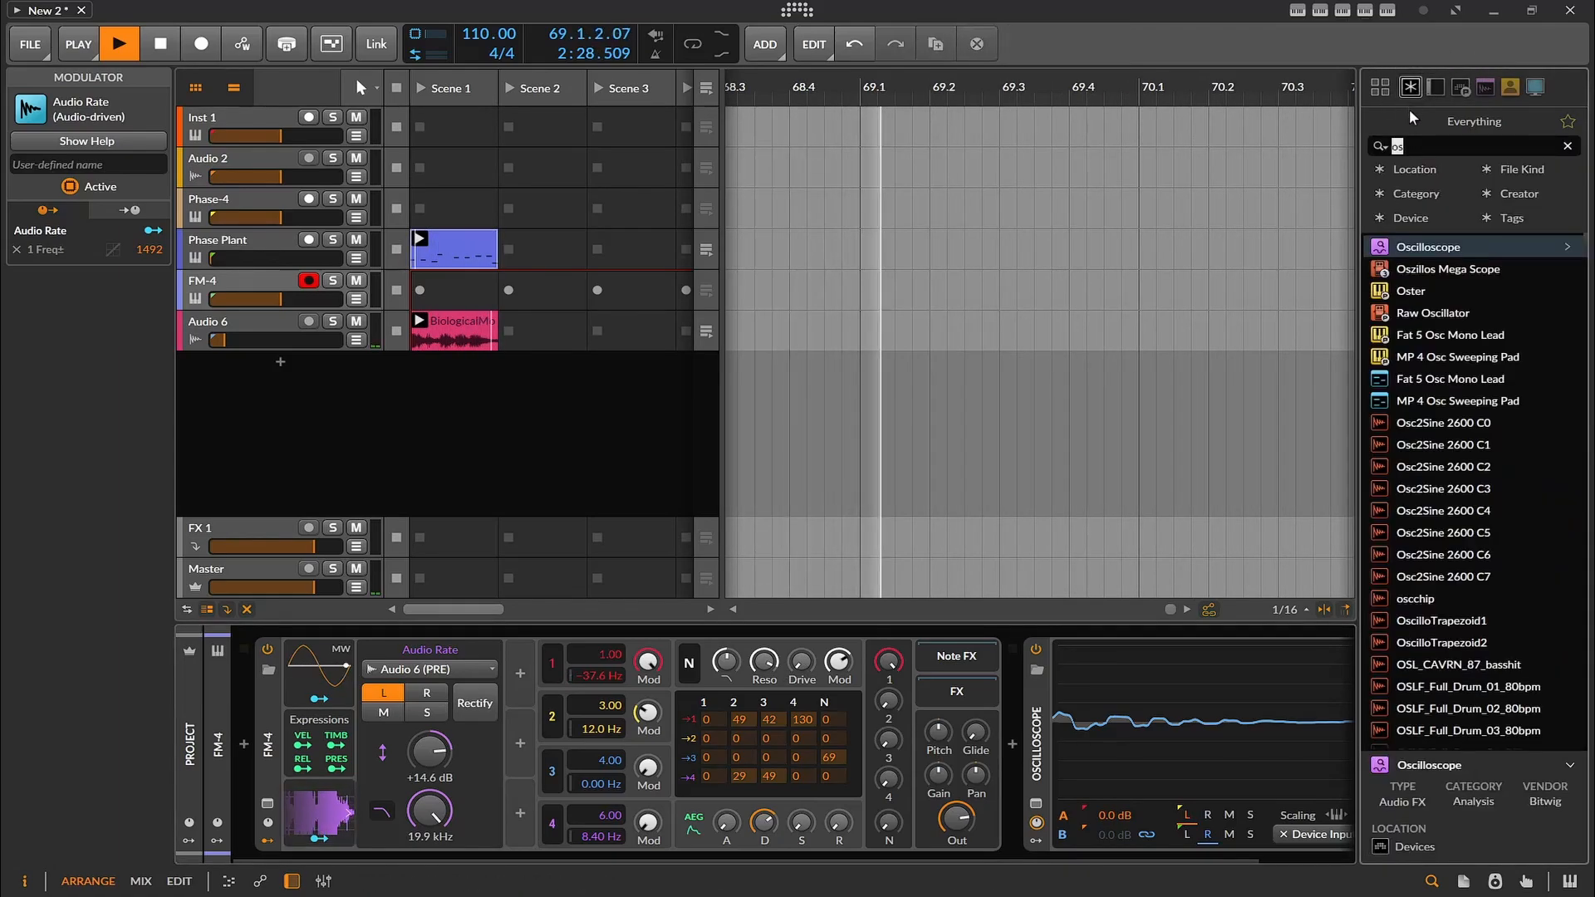
left_click(1420, 144)
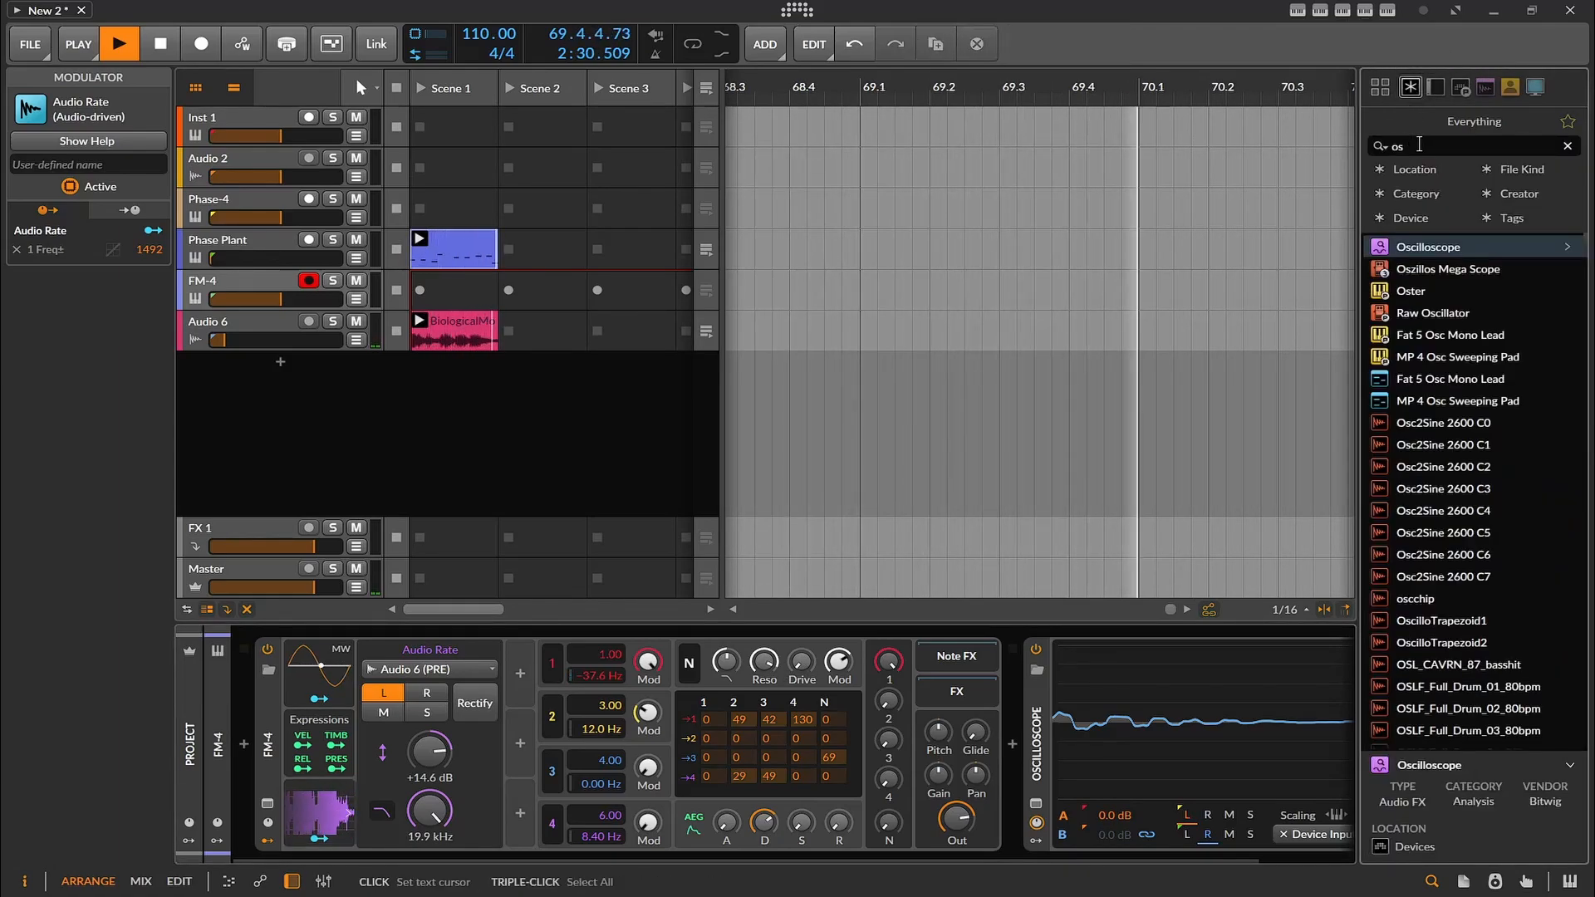
key("BackSpace")
key("BackSpace")
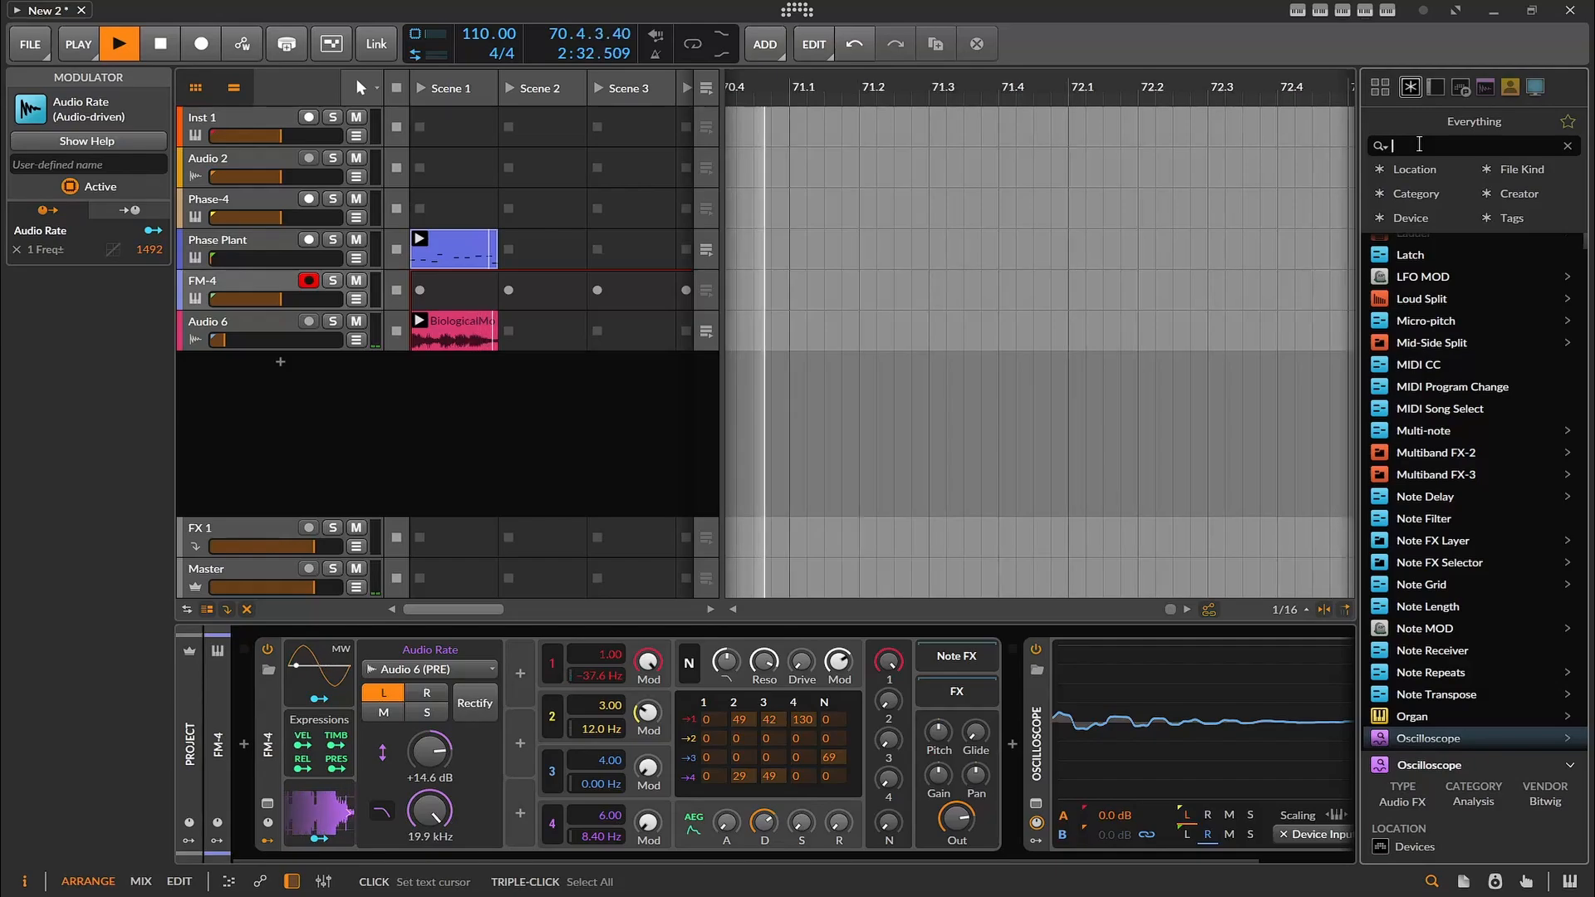
type("dc")
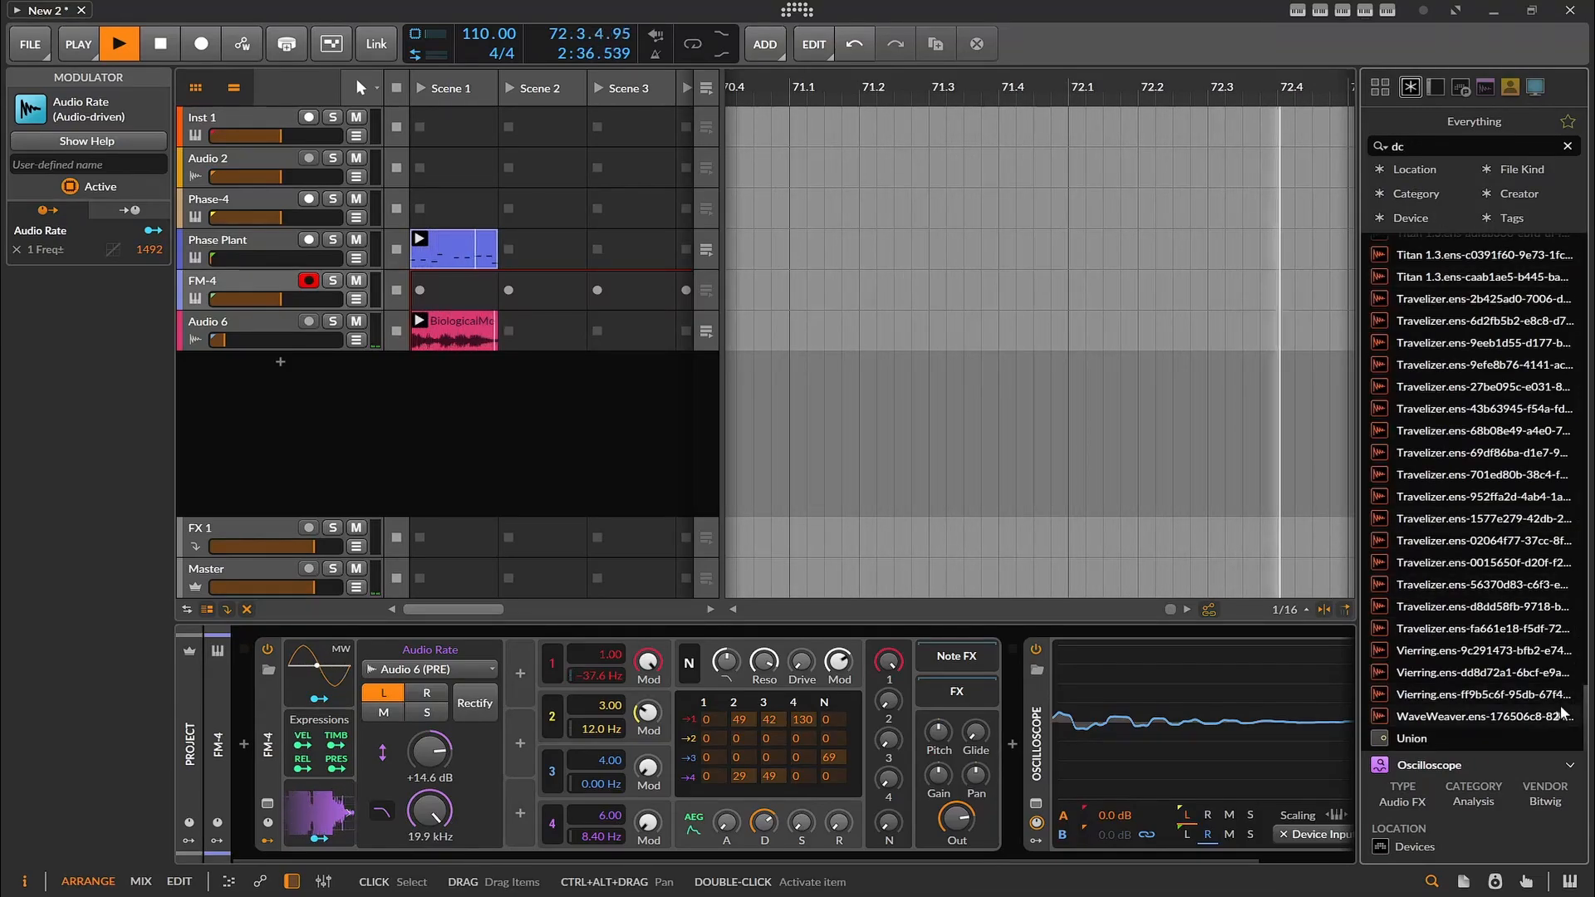
left_click_drag(1572, 705, 1578, 266)
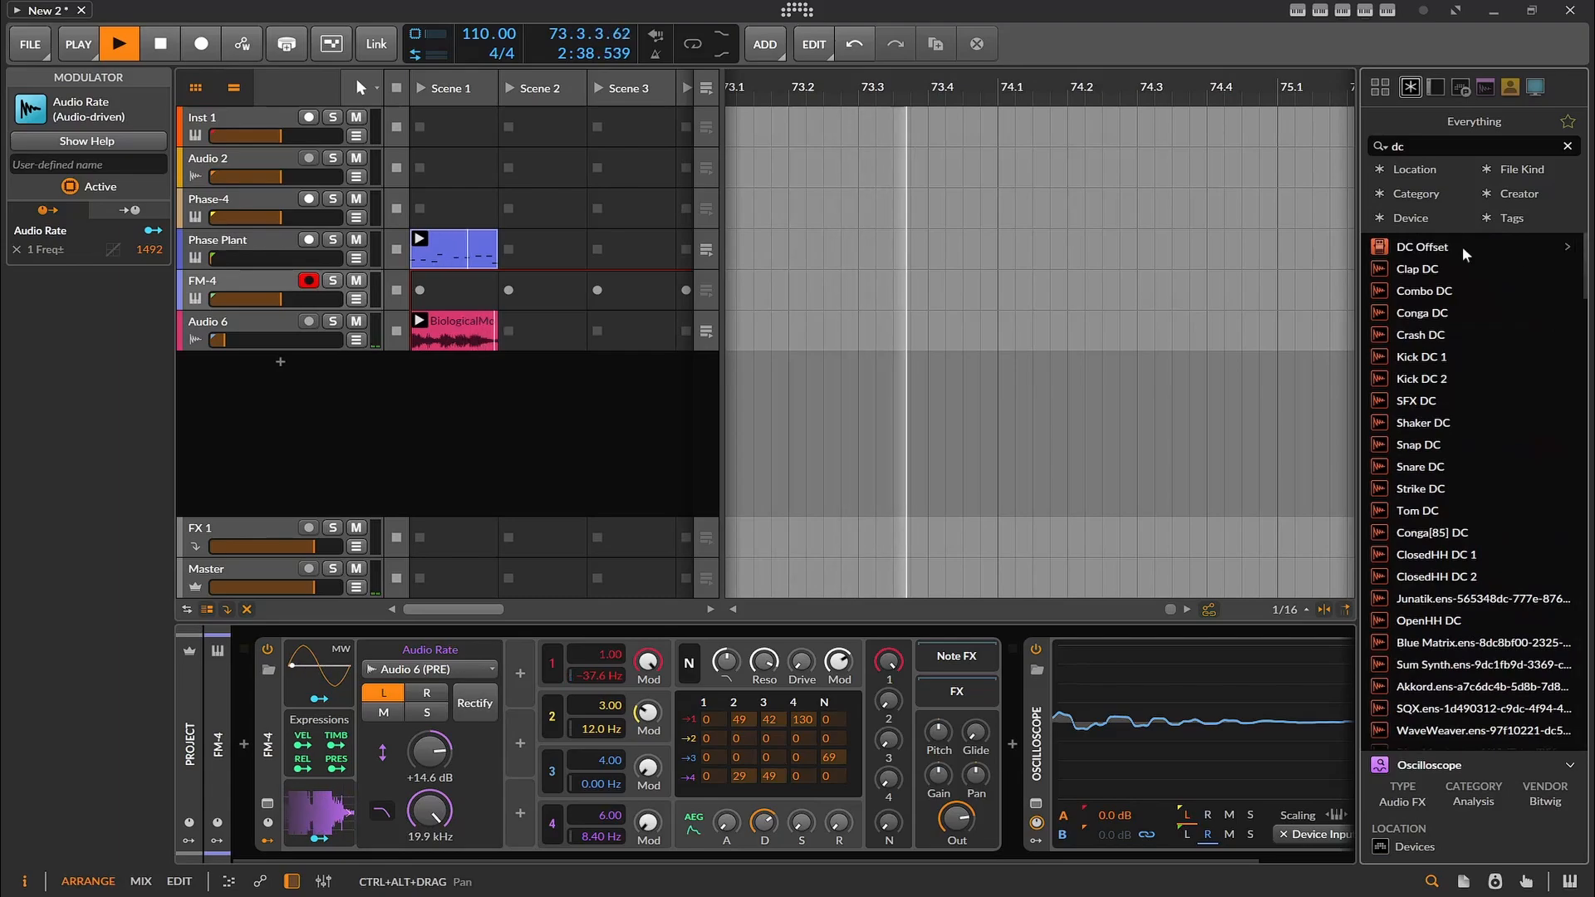
left_click_drag(1412, 247, 587, 433)
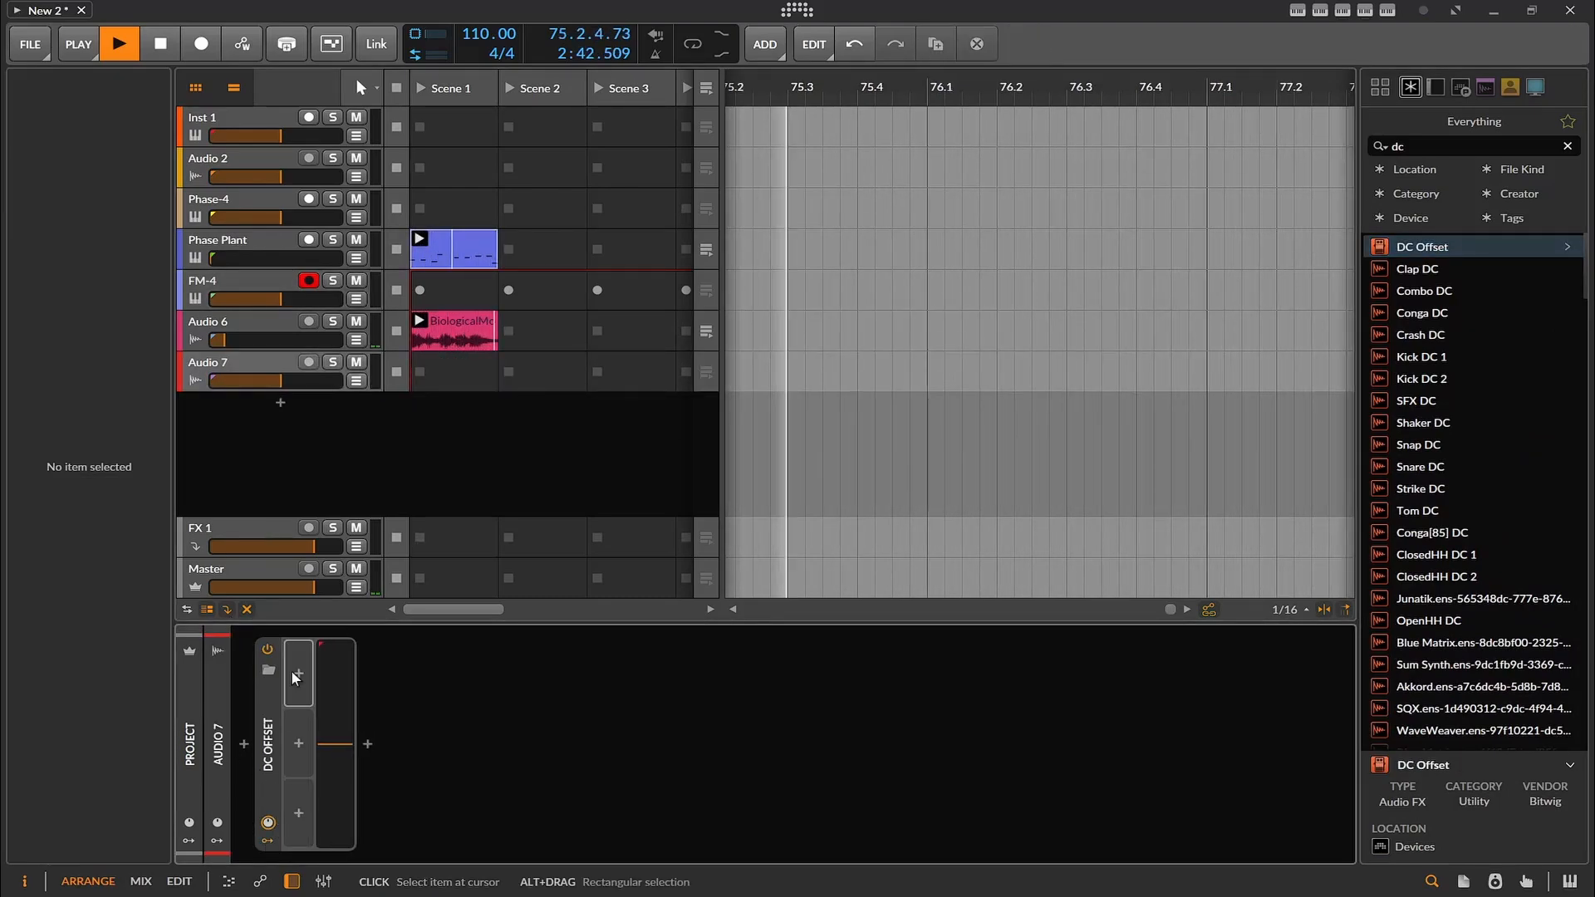
left_click(299, 672)
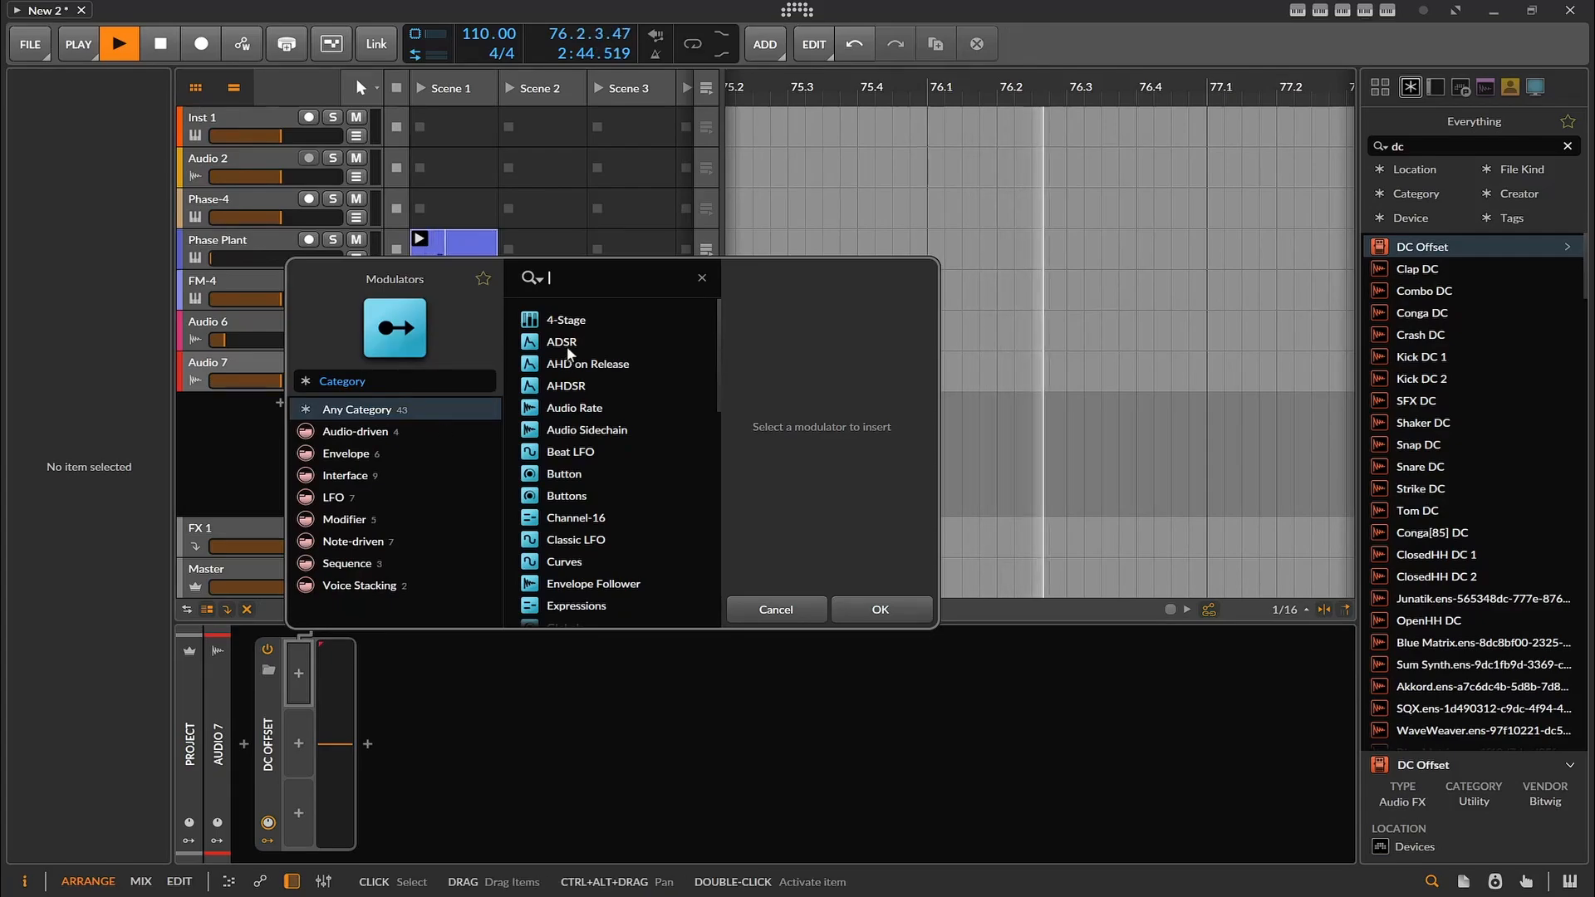
double_click(603, 430)
left_click(328, 697)
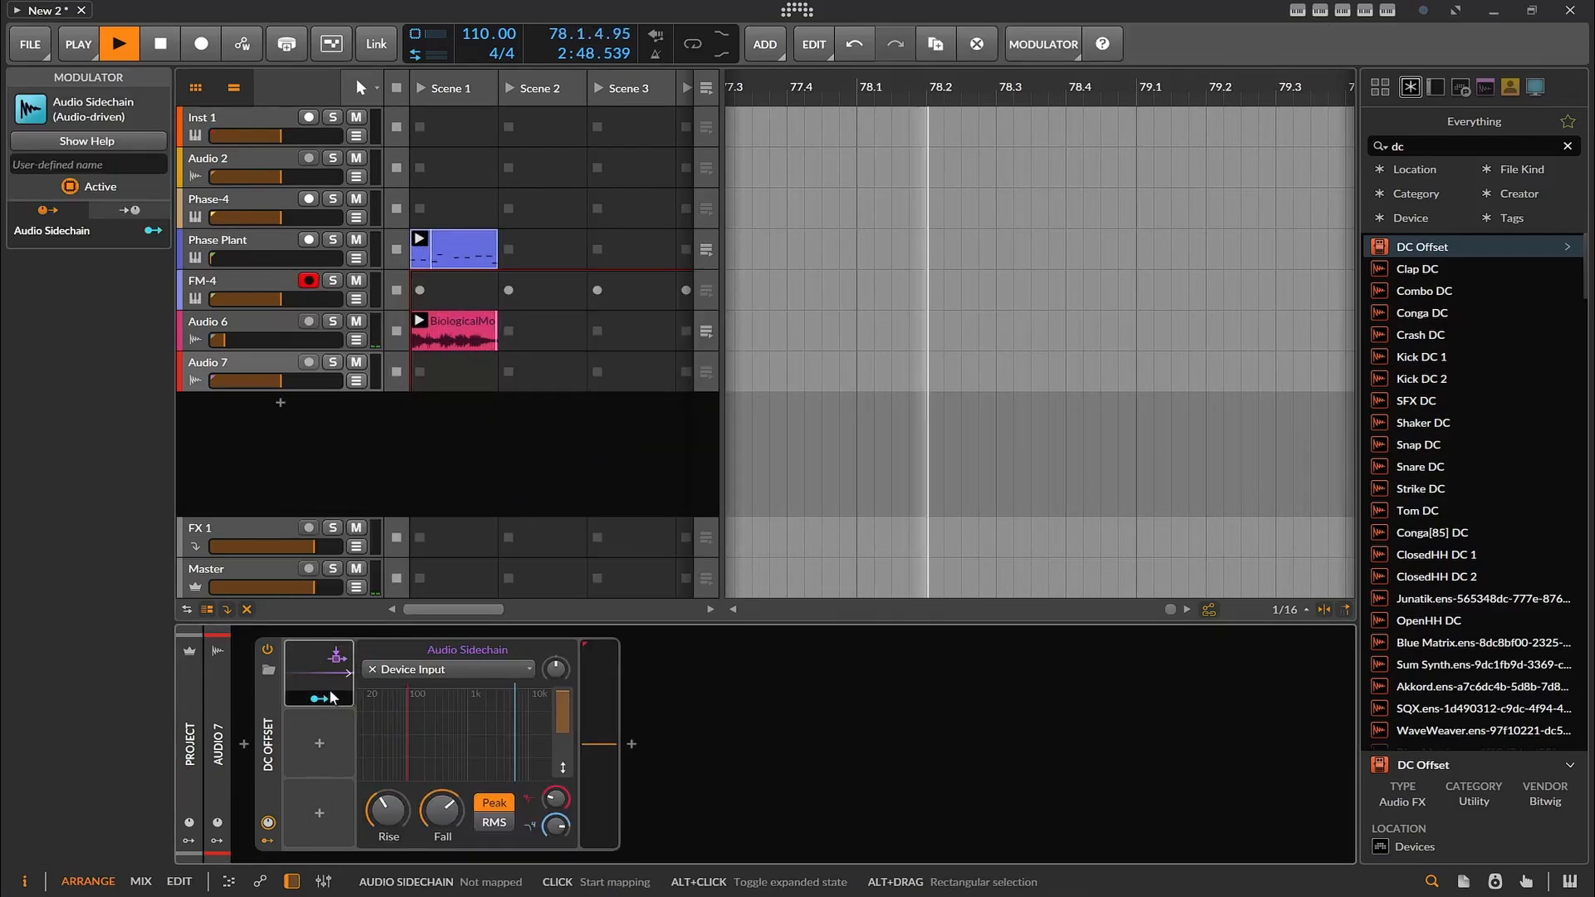
left_click(330, 686)
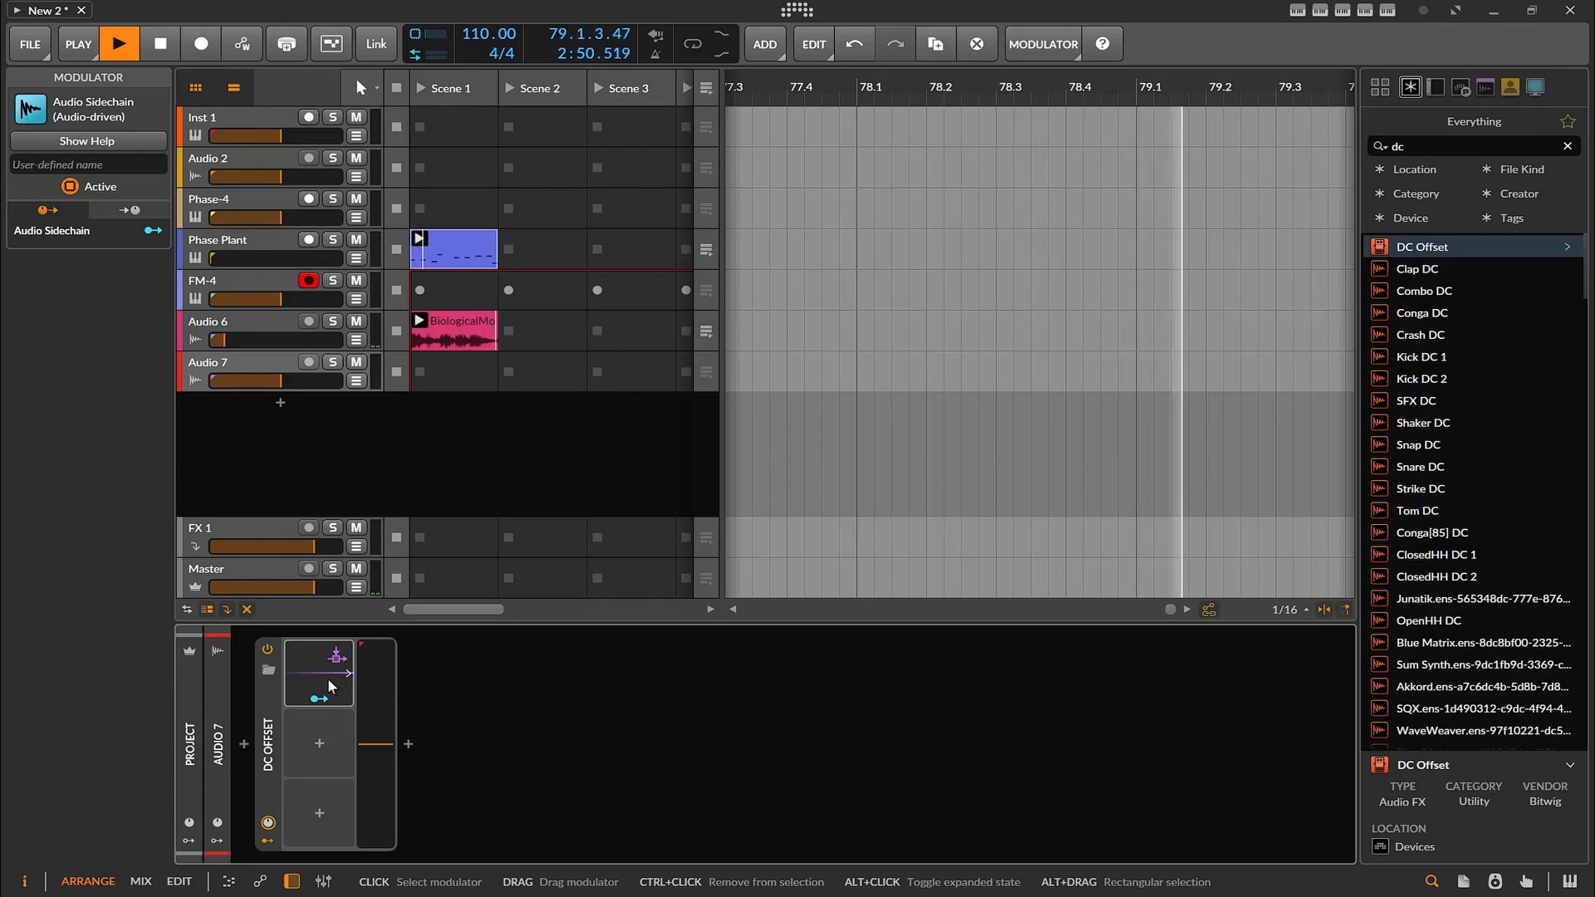
key("Delete")
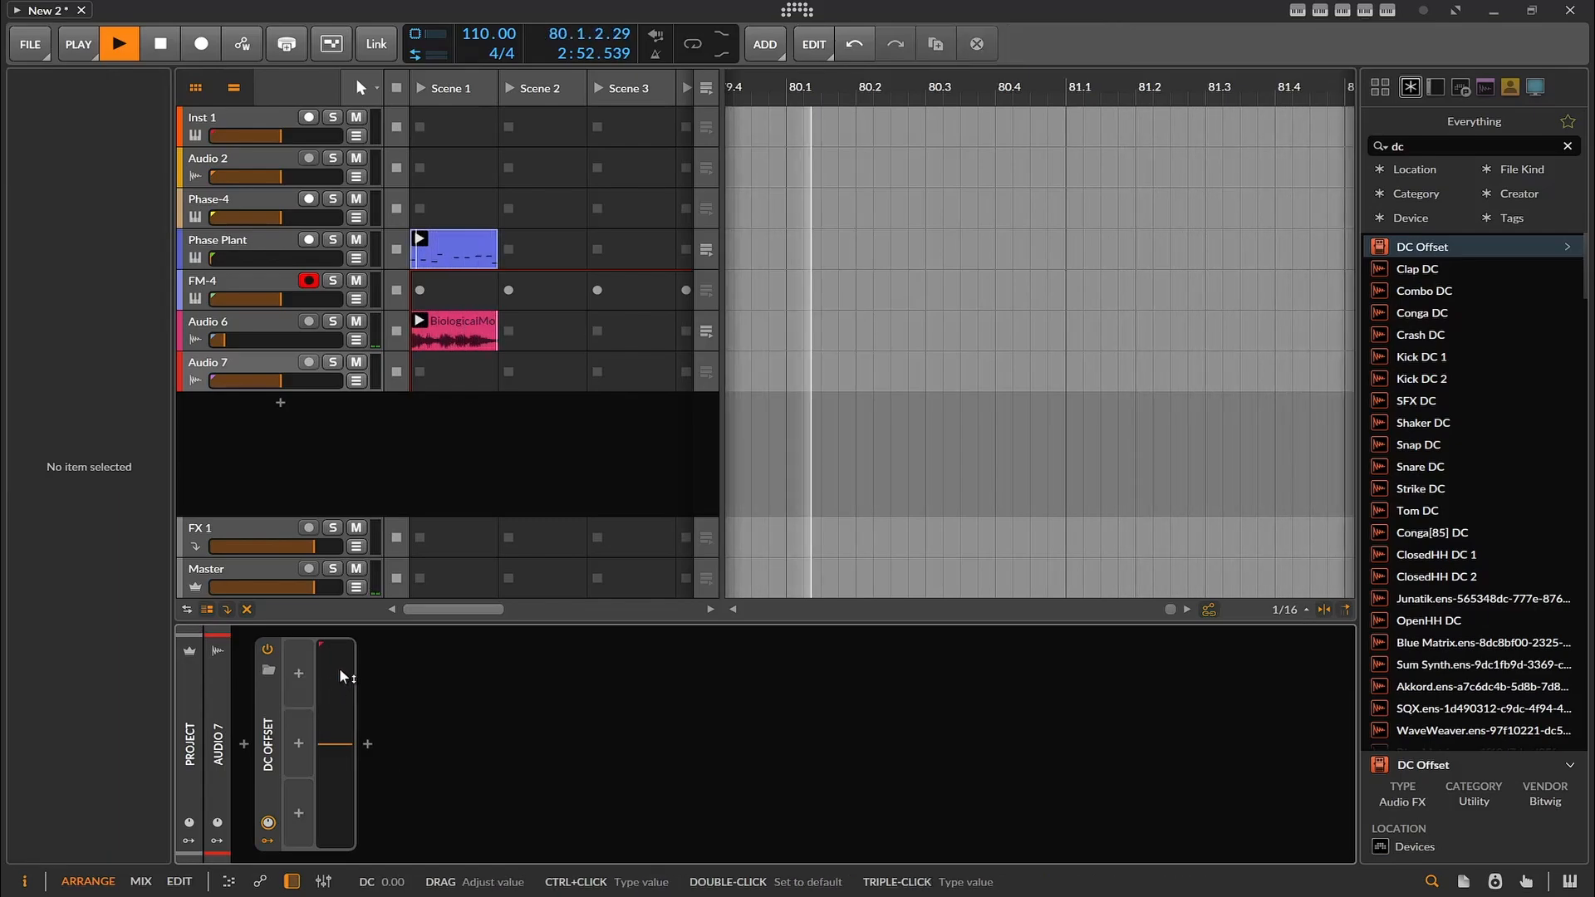
- Add an Audio Rate modulator to DC Offset and set its source to Audio 6 (PRE)
left_click(297, 672)
left_click(581, 406)
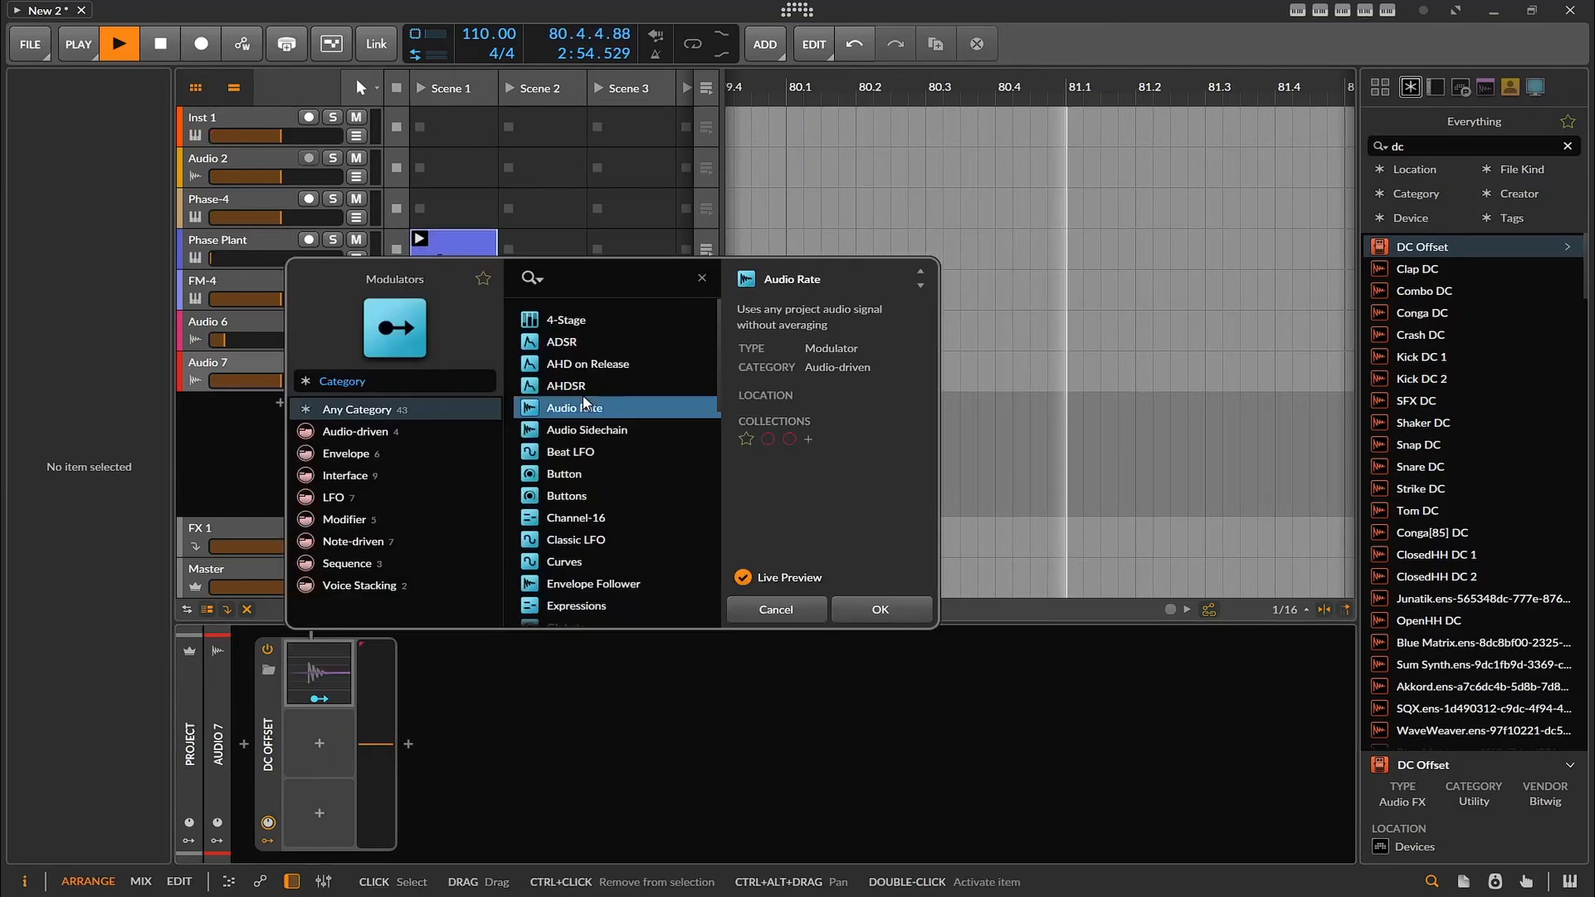
double_click(594, 405)
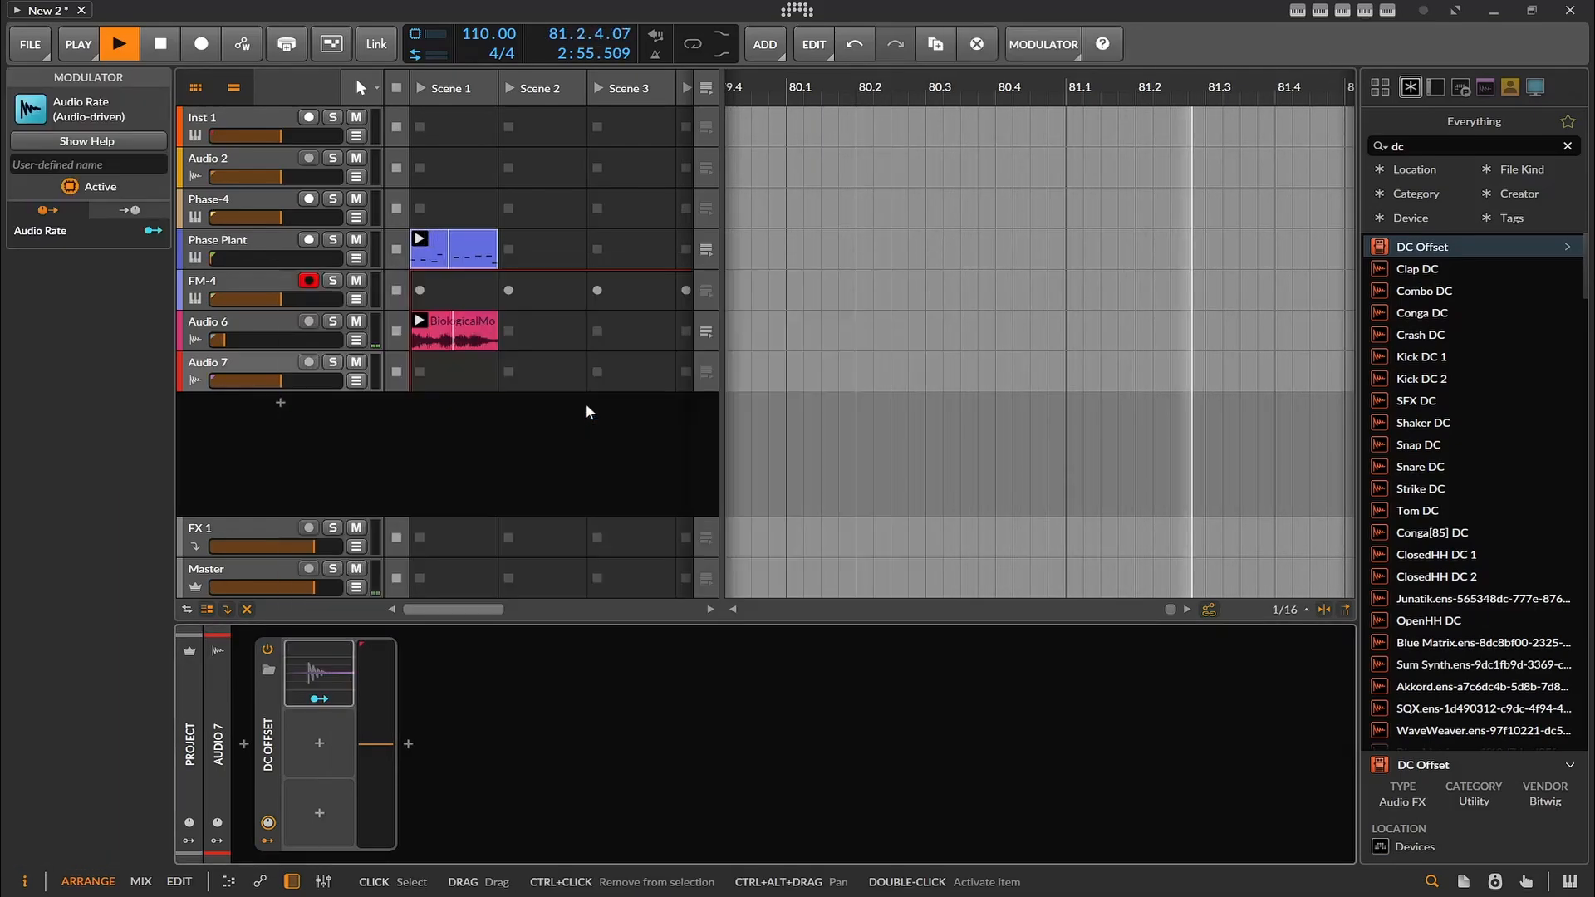
left_click(319, 673)
left_click(417, 670)
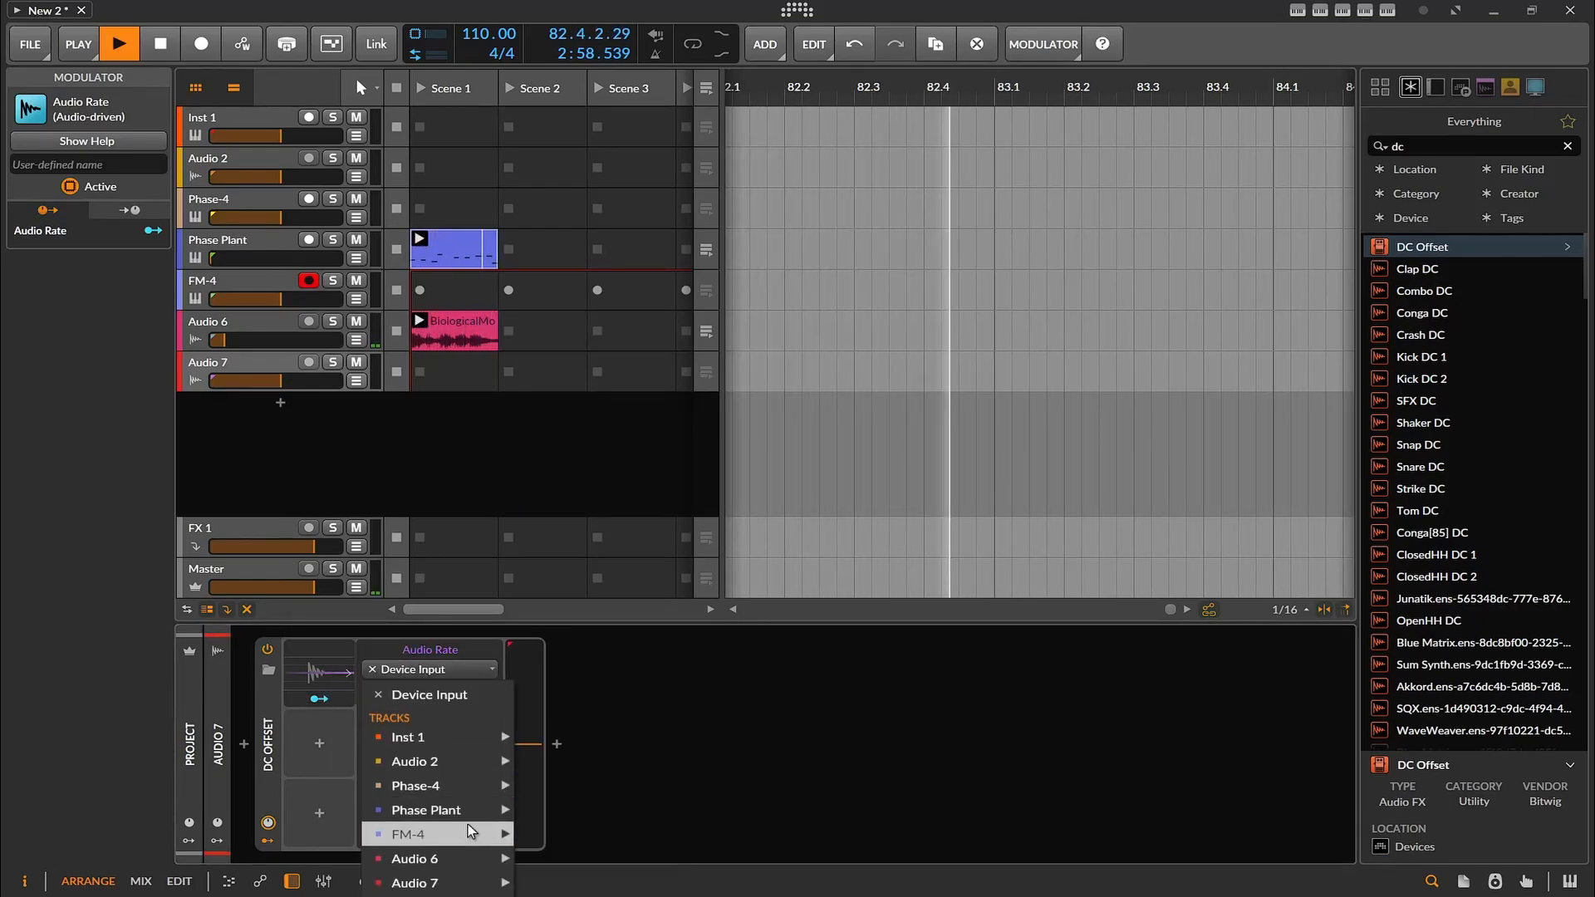
mouse_move(470, 842)
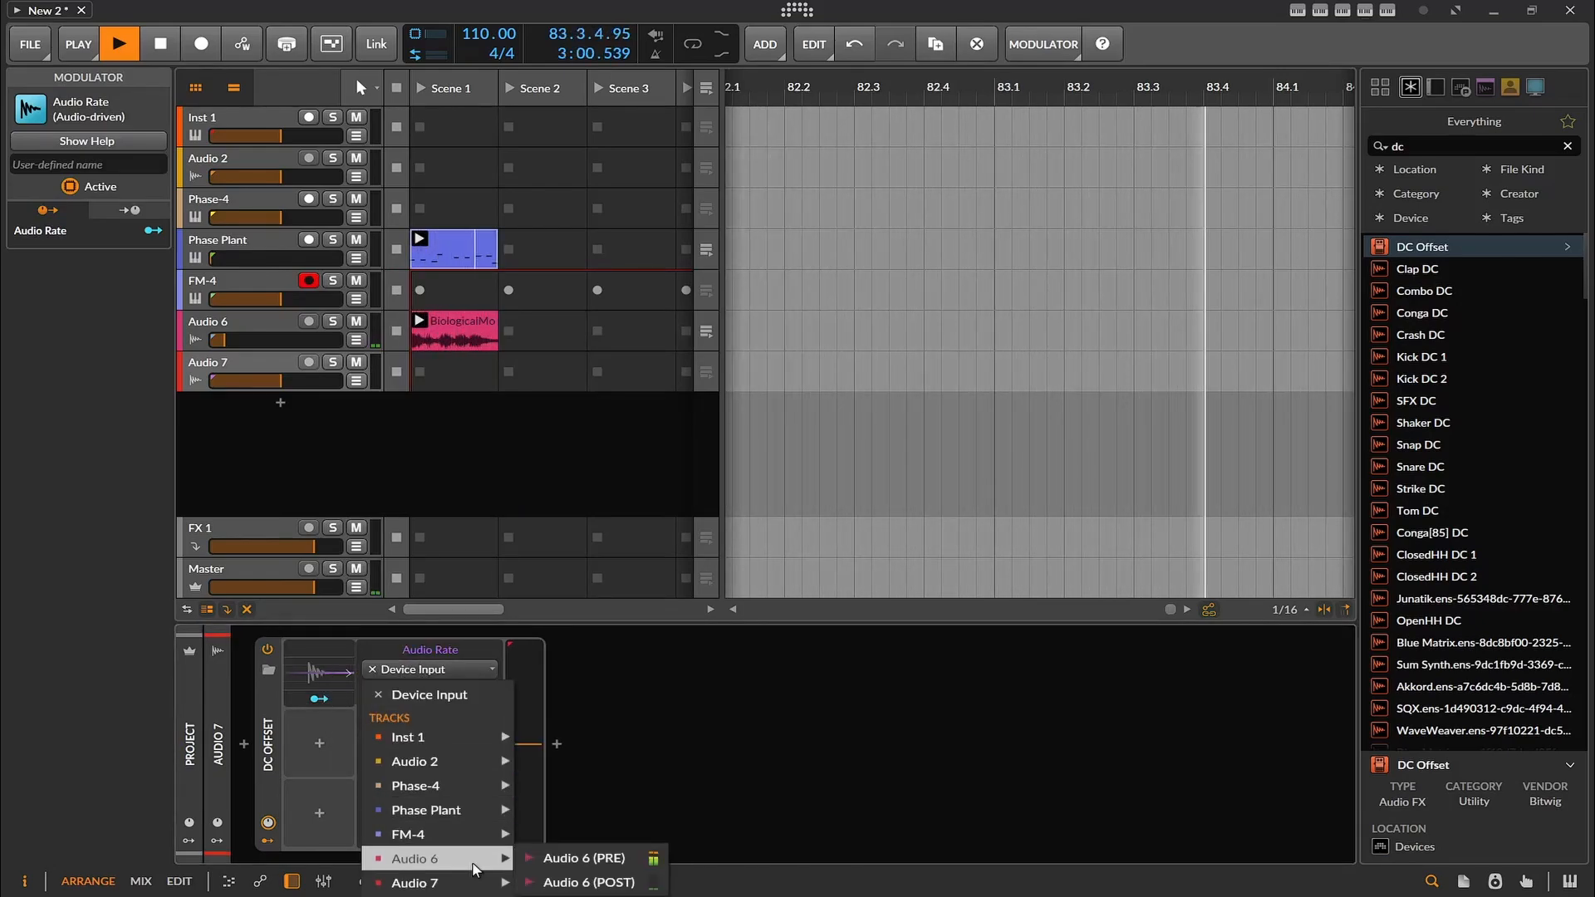
left_click(574, 860)
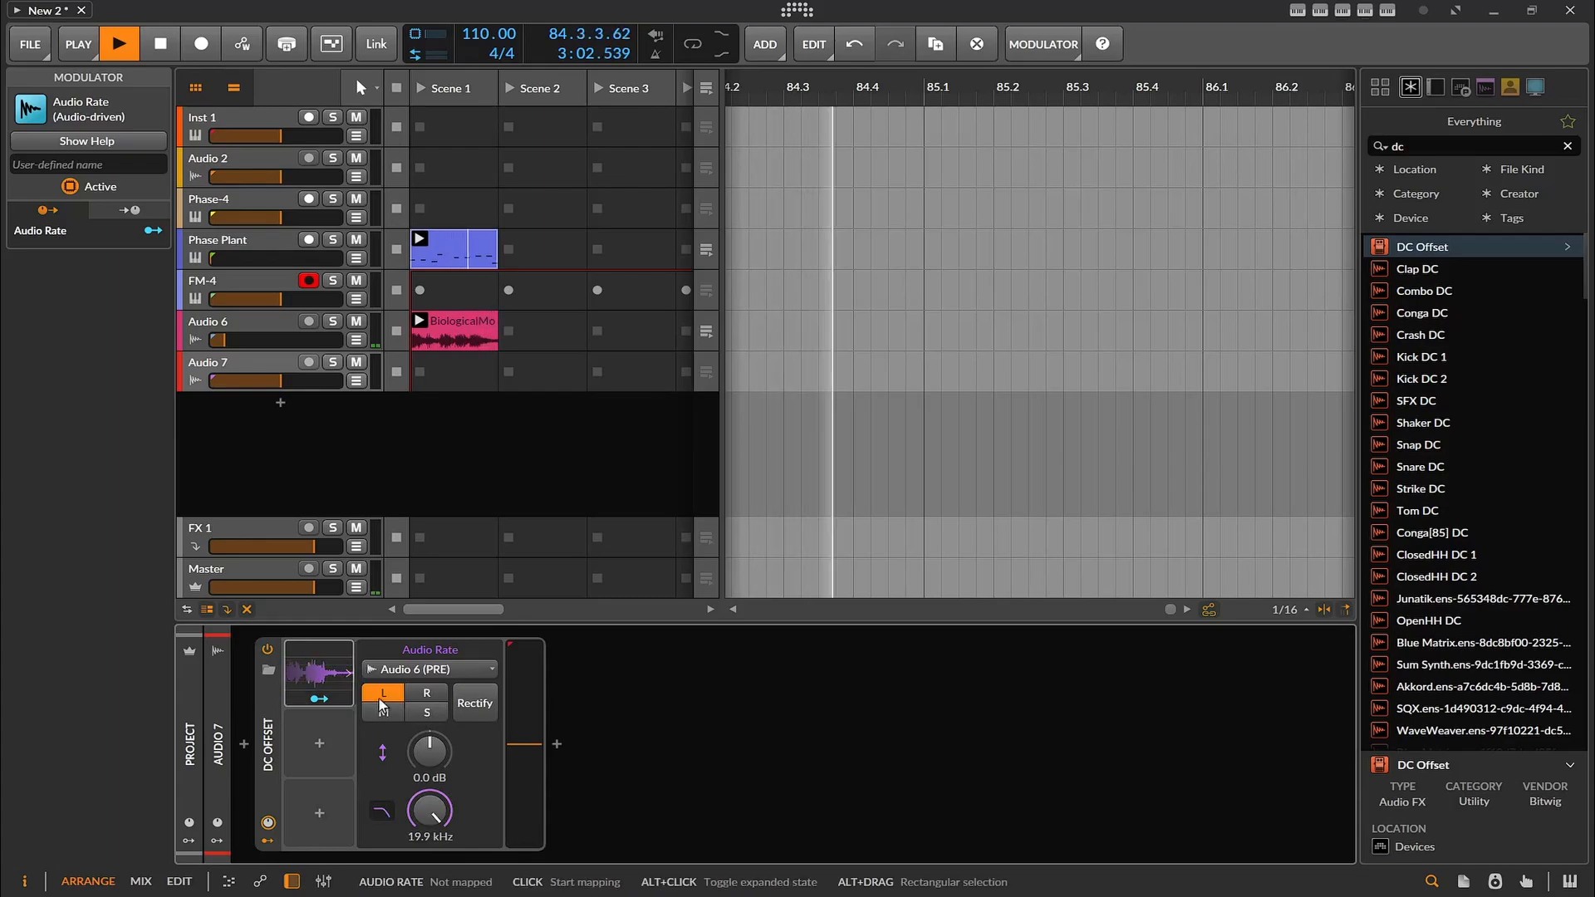
- Map the Audio Rate modulator to DC Offset's DC parameter with an amount of 0.664
left_click(319, 698)
left_click_drag(524, 744, 524, 678)
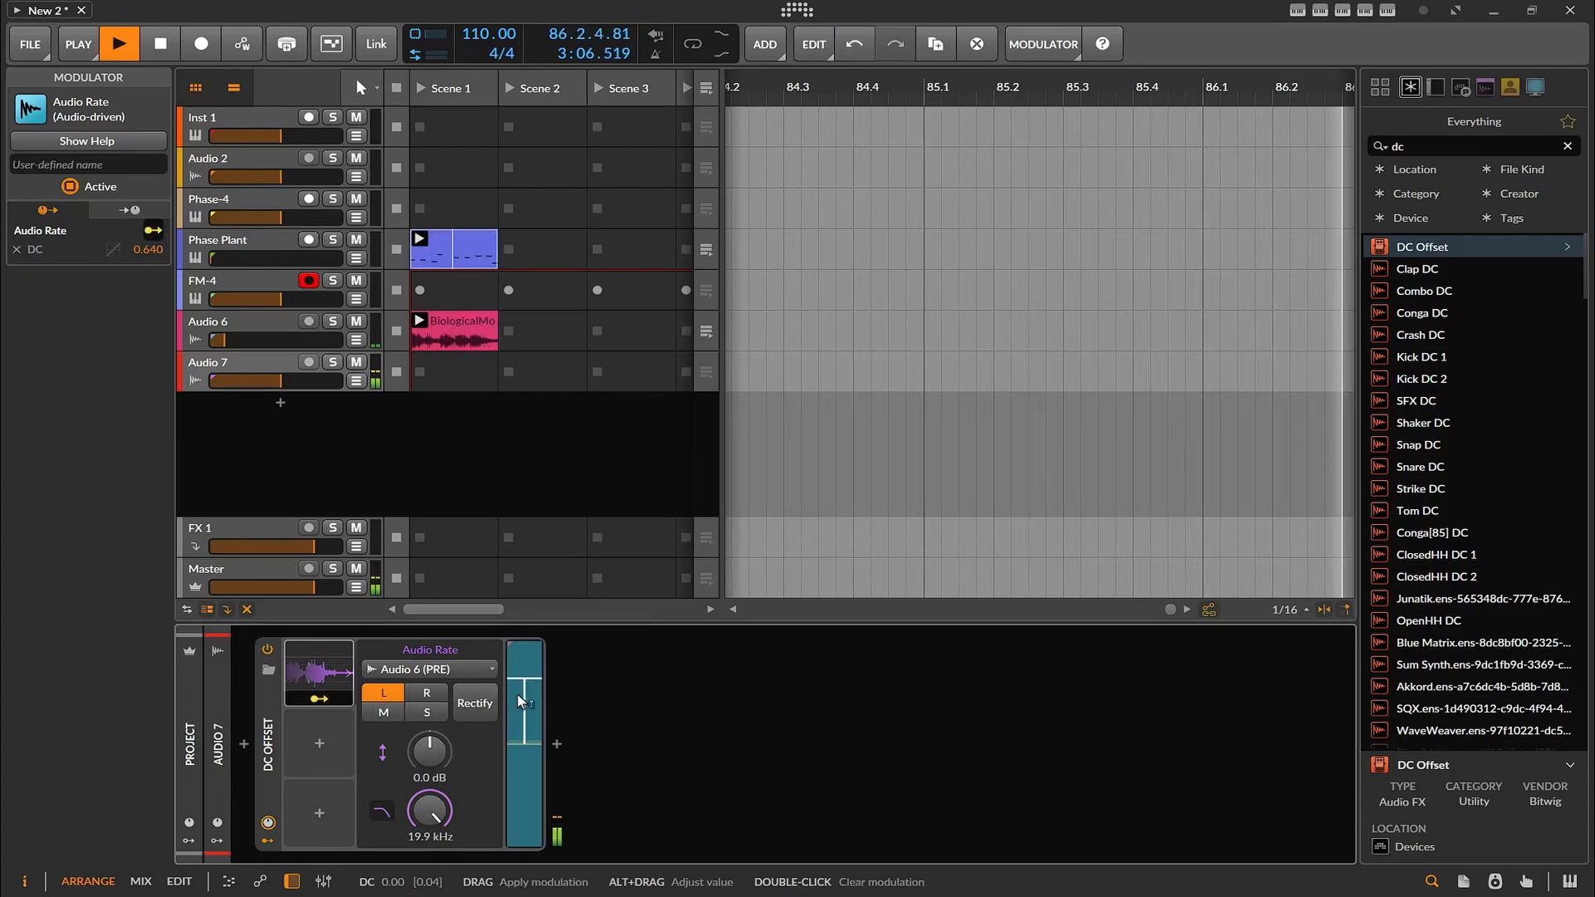
mouse_move(525, 731)
left_mouse_down()
mouse_move(525, 806)
mouse_move(525, 728)
left_mouse_up()
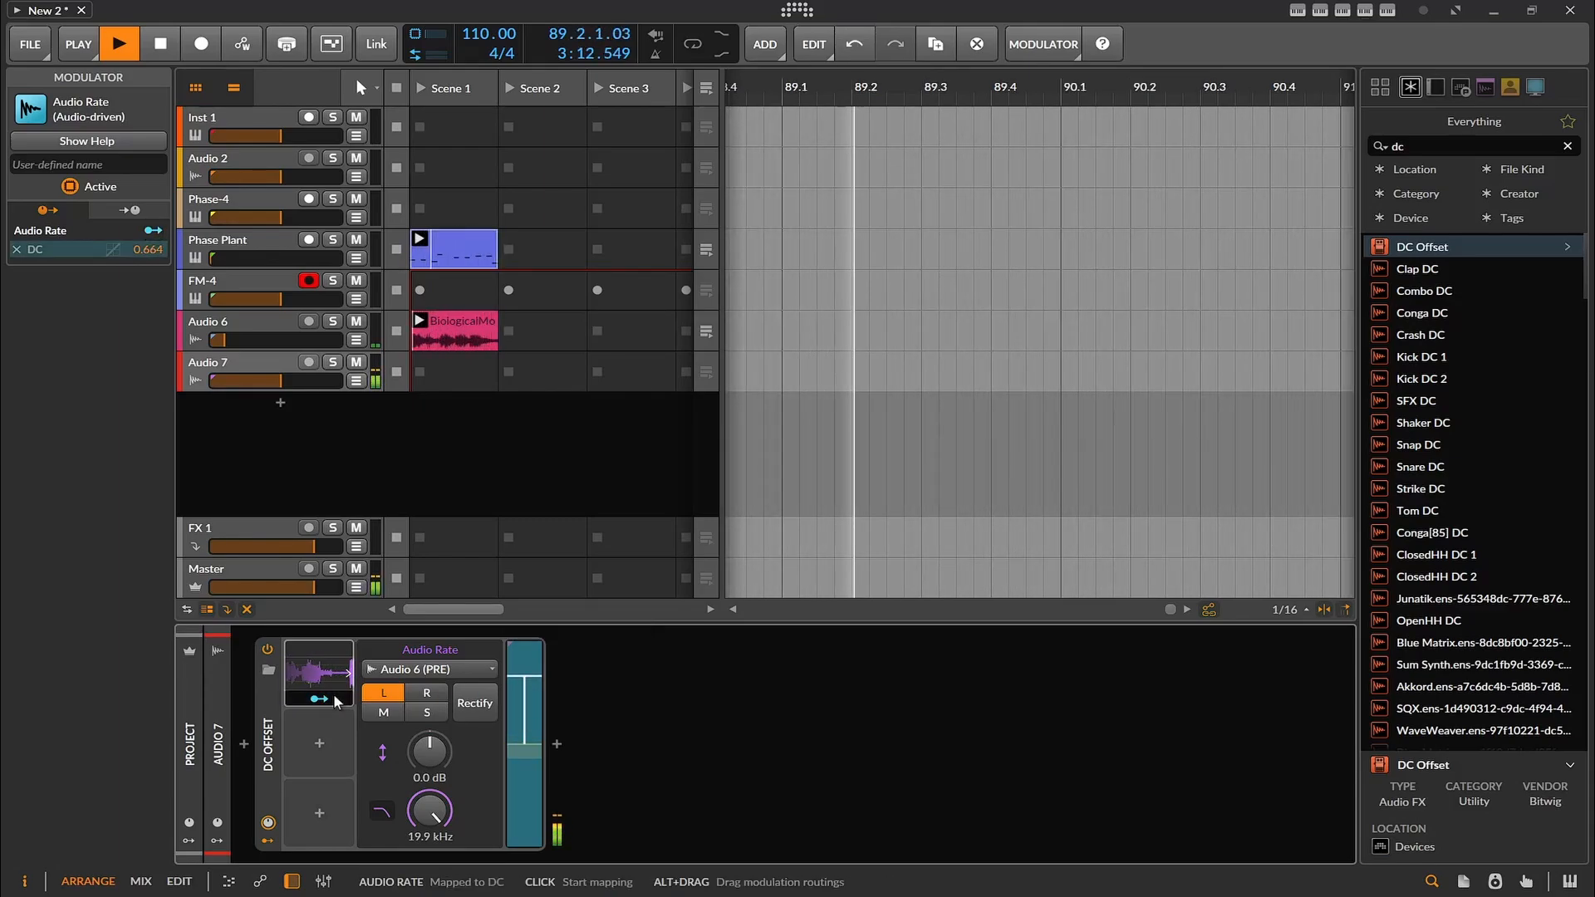
- Stop playback and open the BiologicalMorphFragment101 clip on Audio 6 in the detail editor
left_click(162, 54)
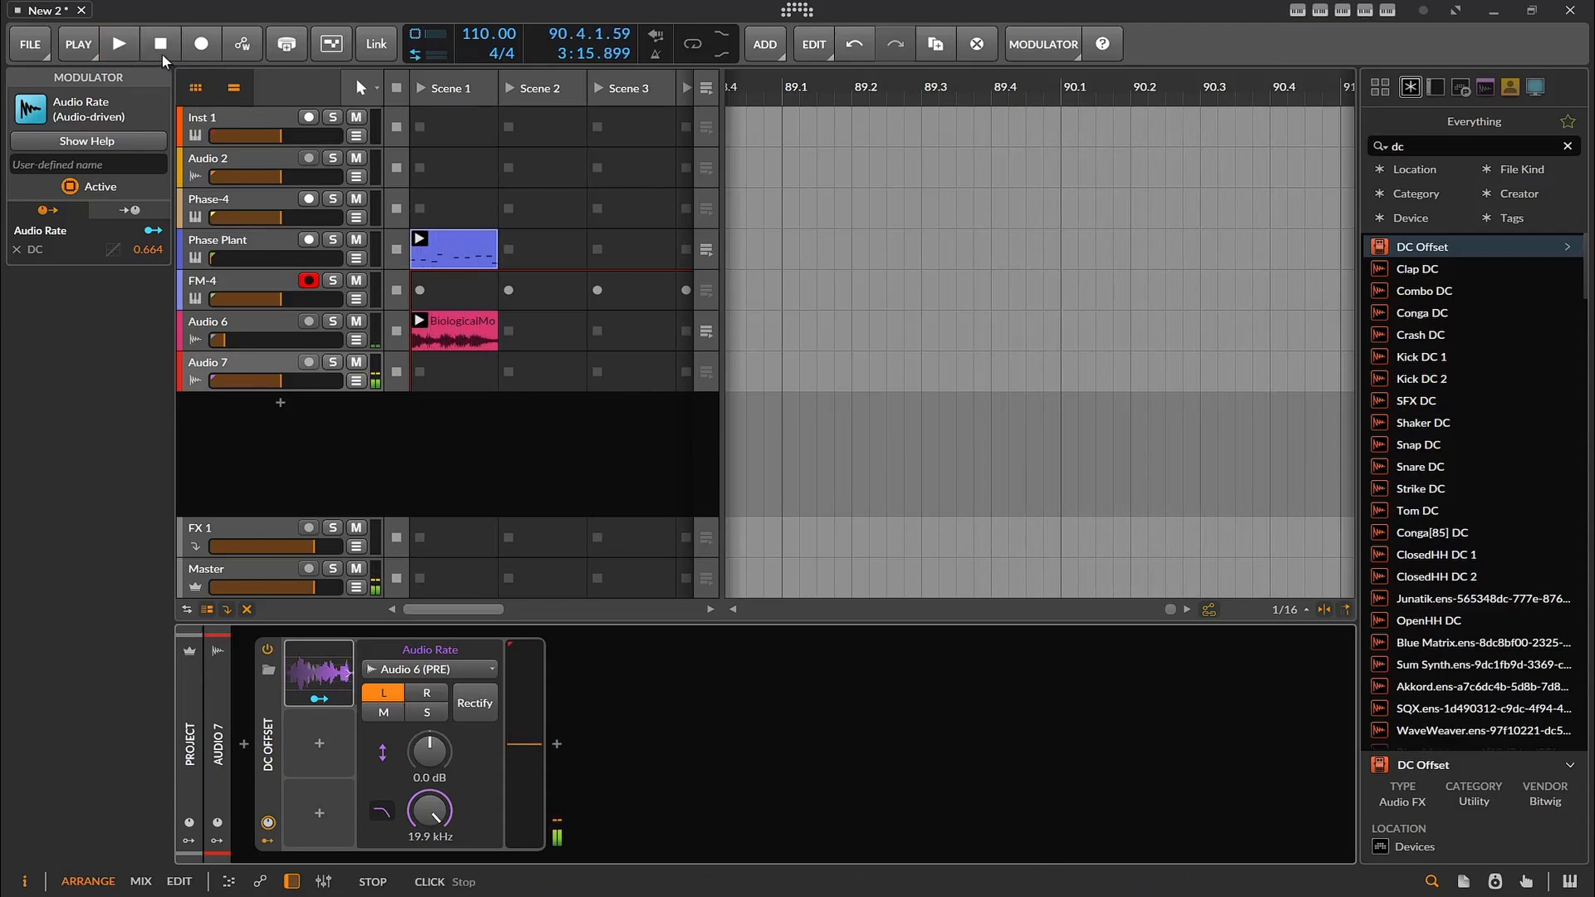
left_click(235, 366)
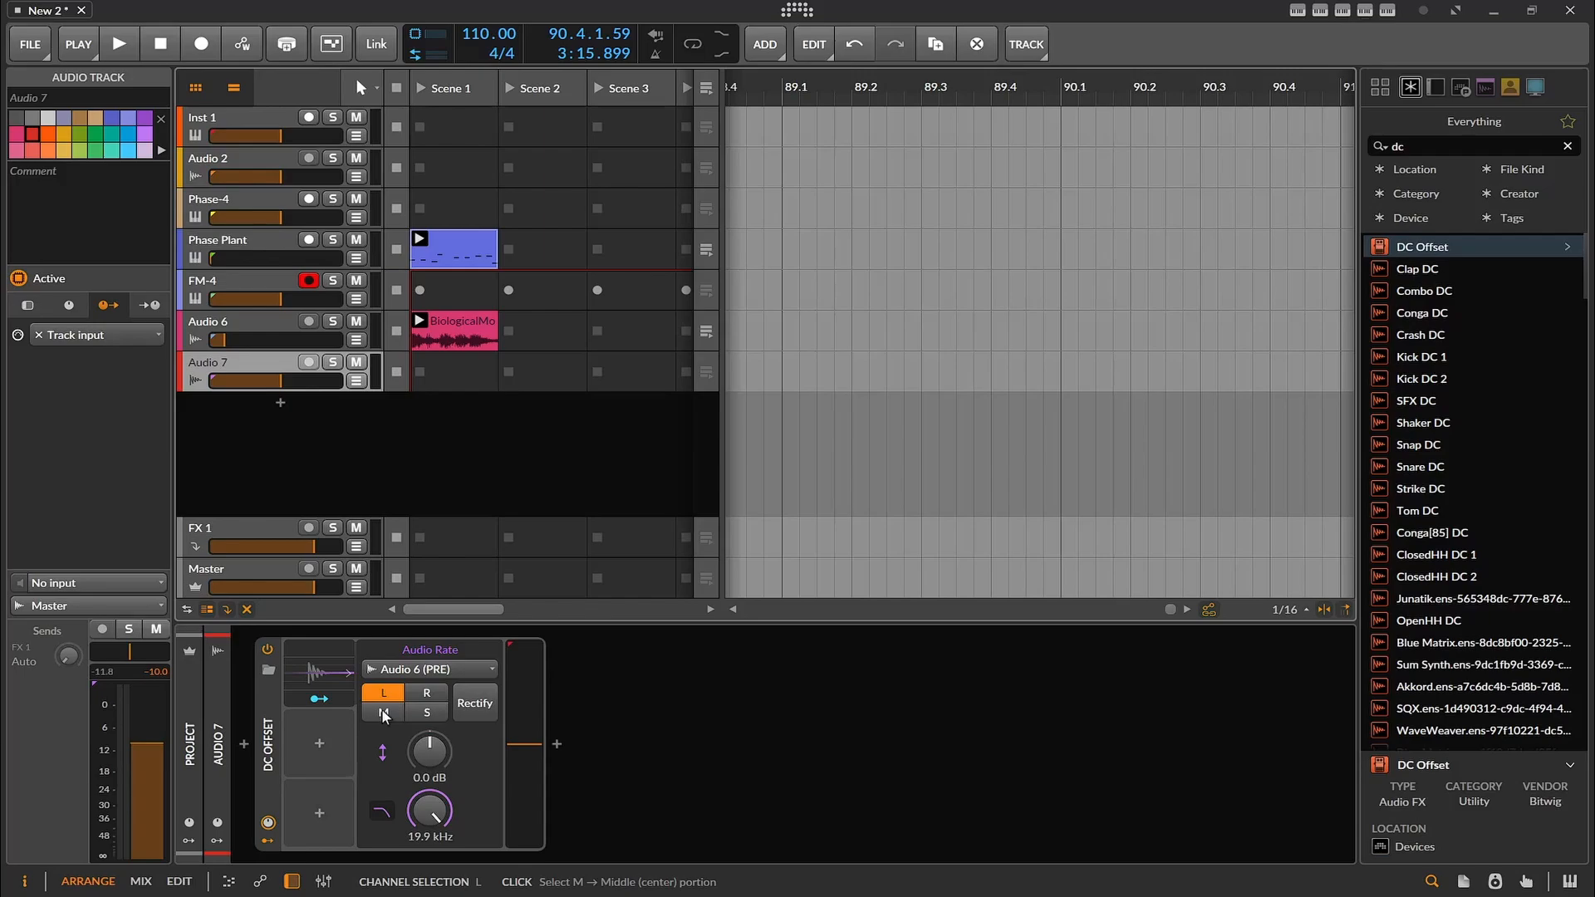
left_click(453, 332)
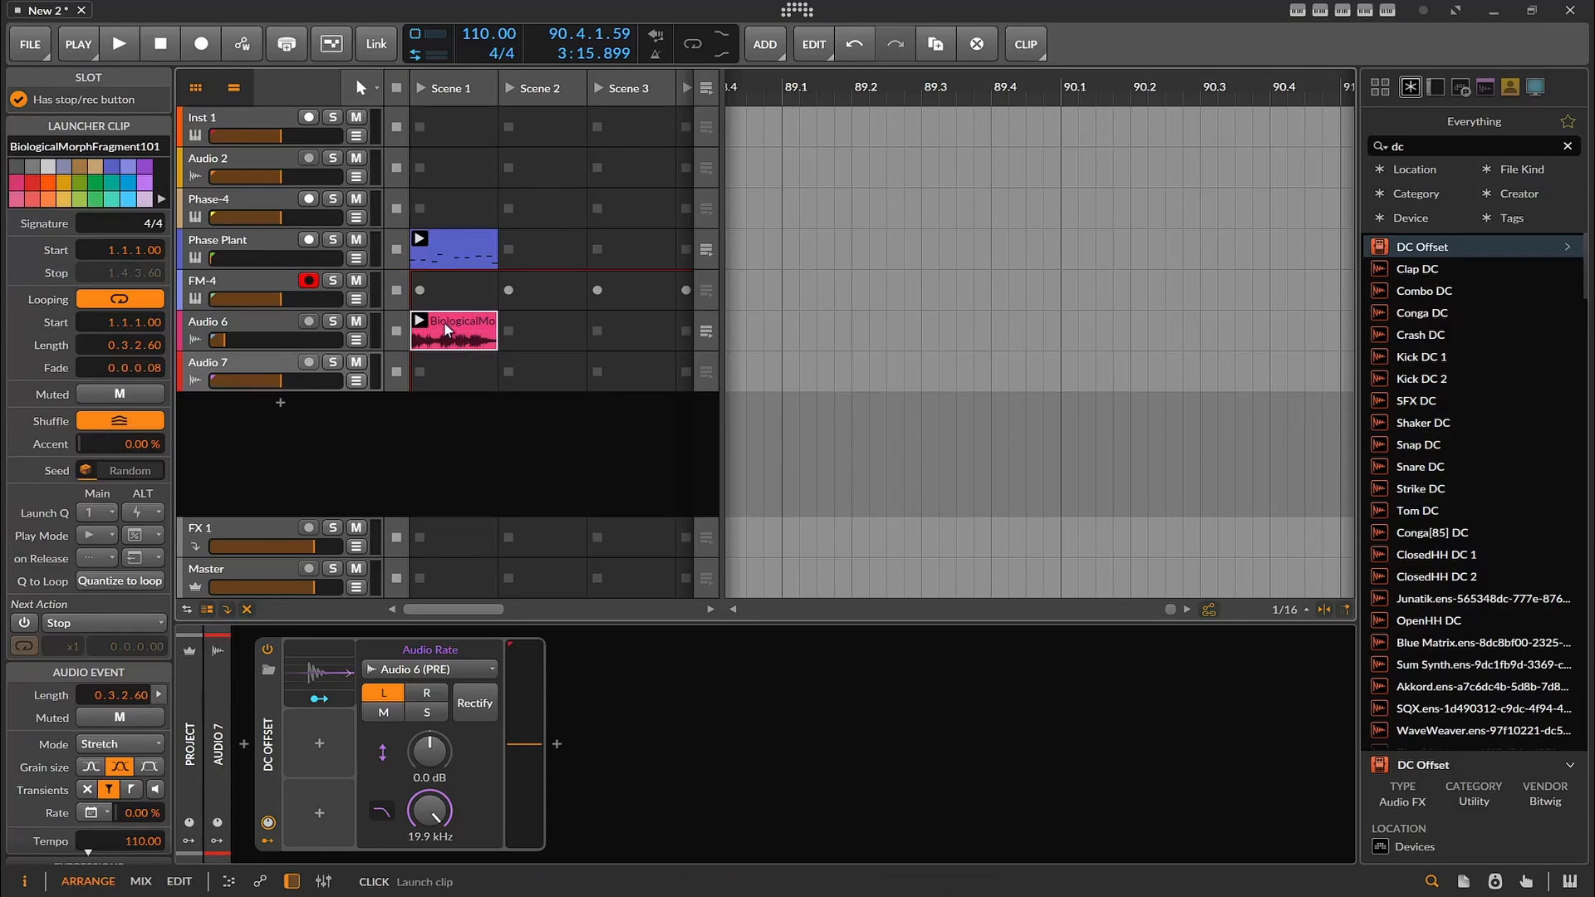
double_click(445, 325)
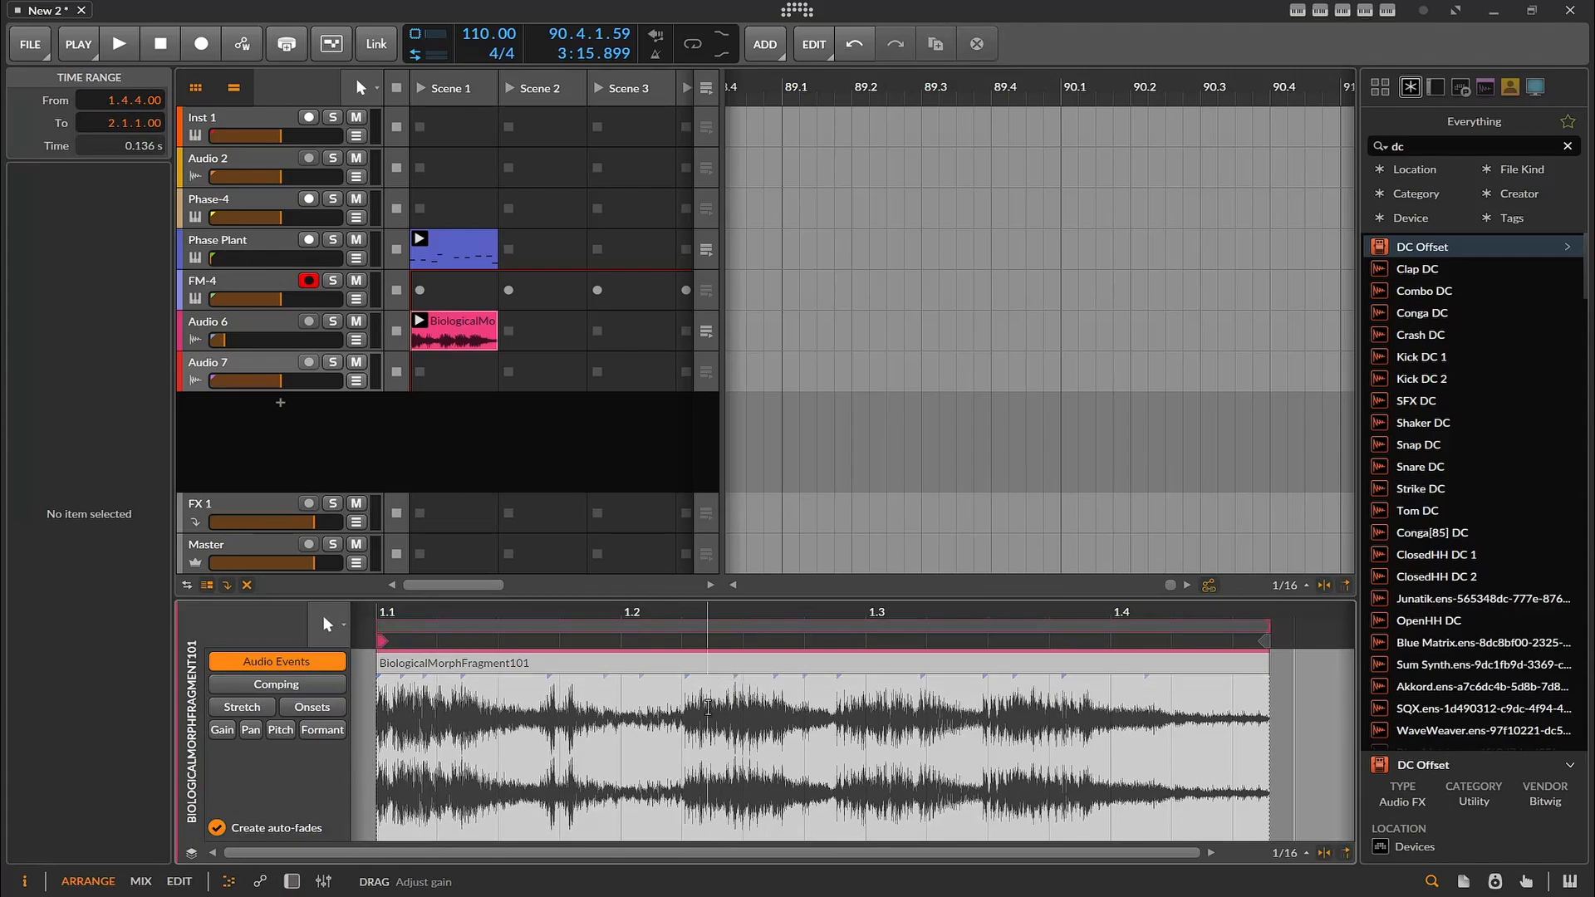
- Show the clip's Stretch view and examine the waveform's individual cycles up close around beat 1.2.3
left_click_drag(681, 688, 858, 706)
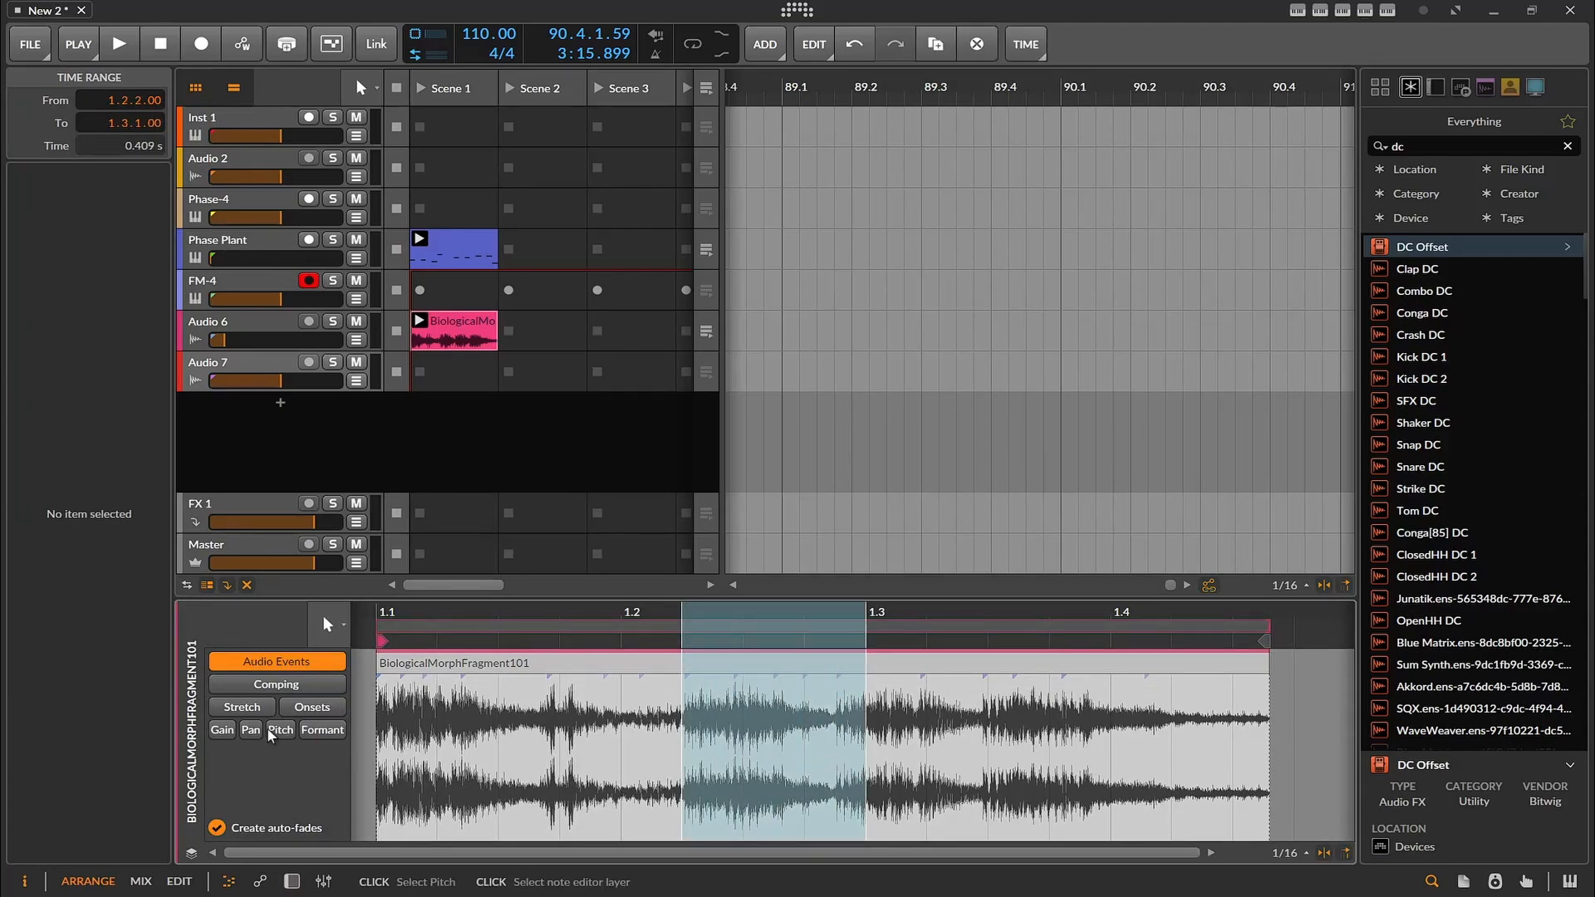
left_click(242, 708)
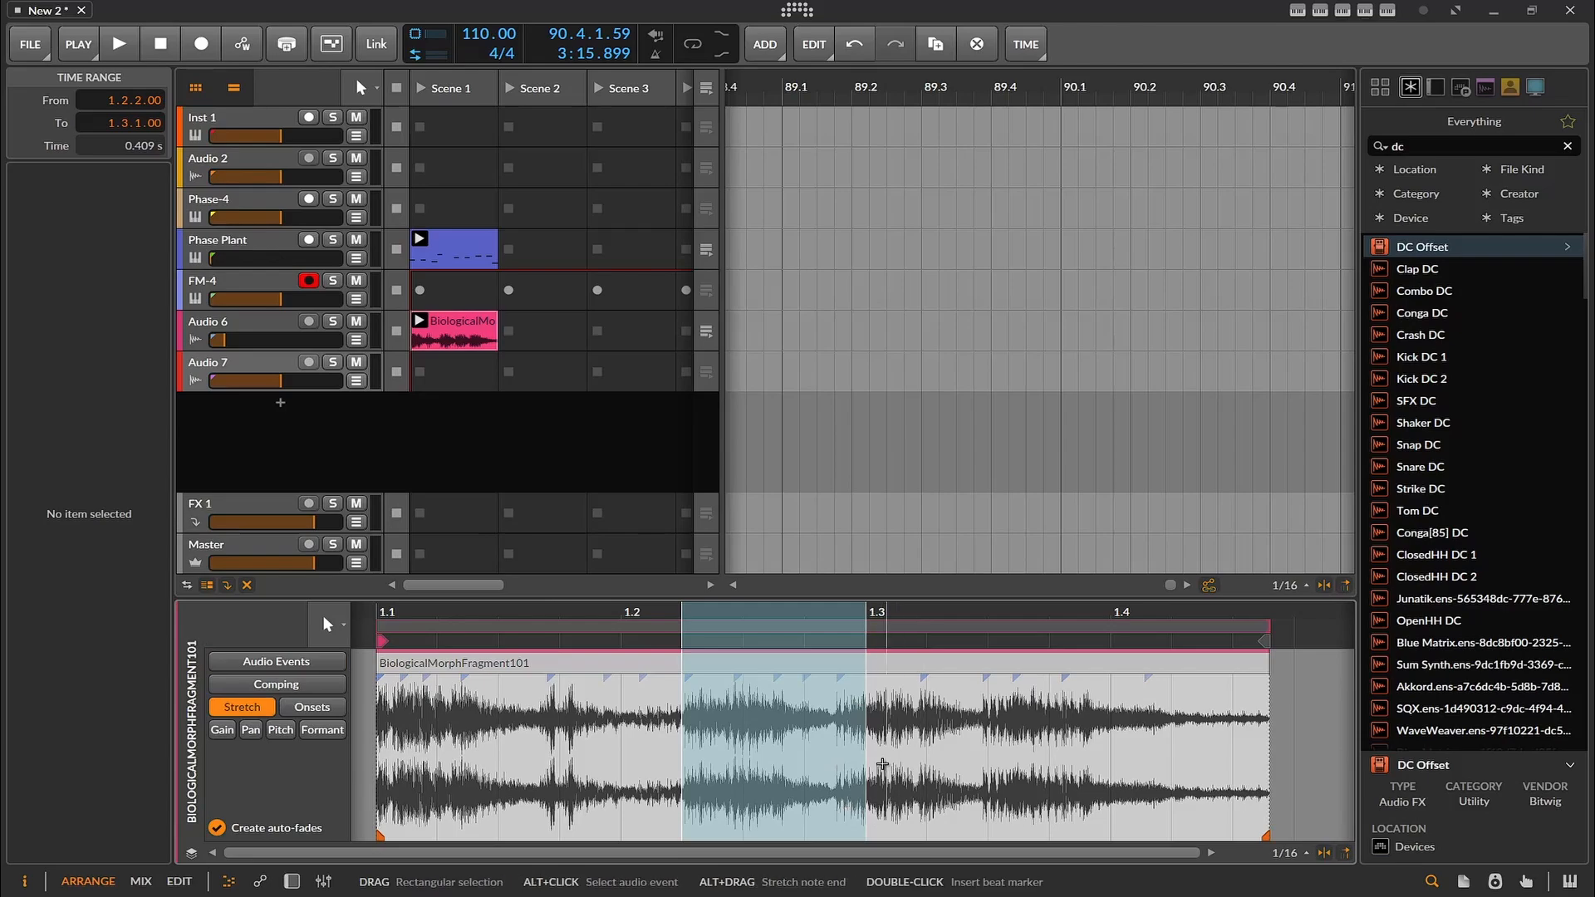
left_click(780, 768)
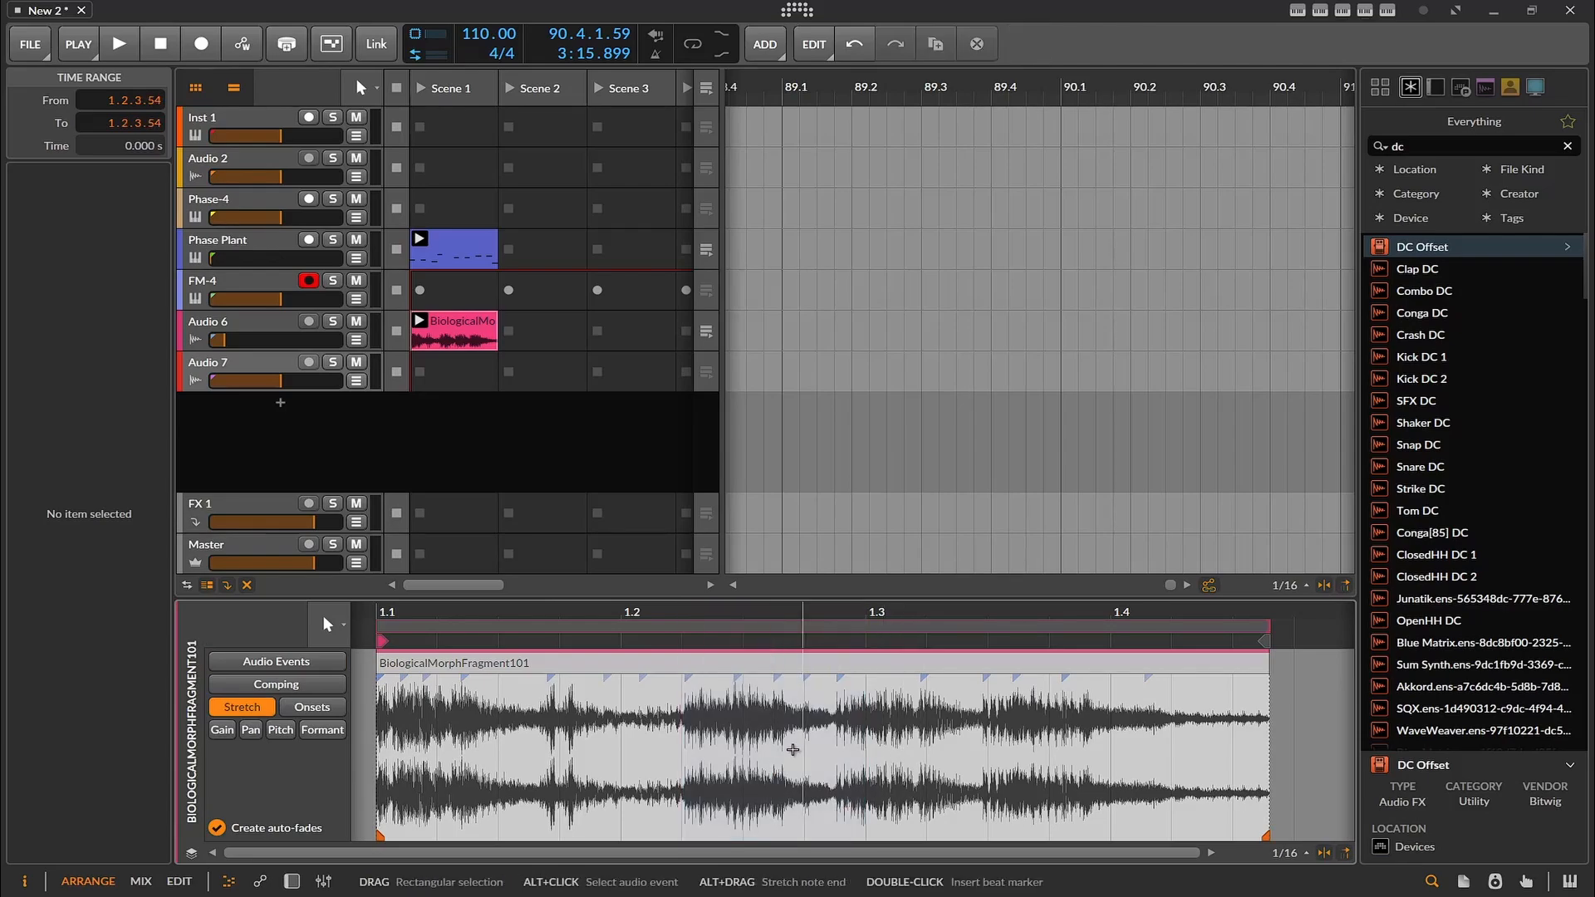
left_click(790, 683, "alt")
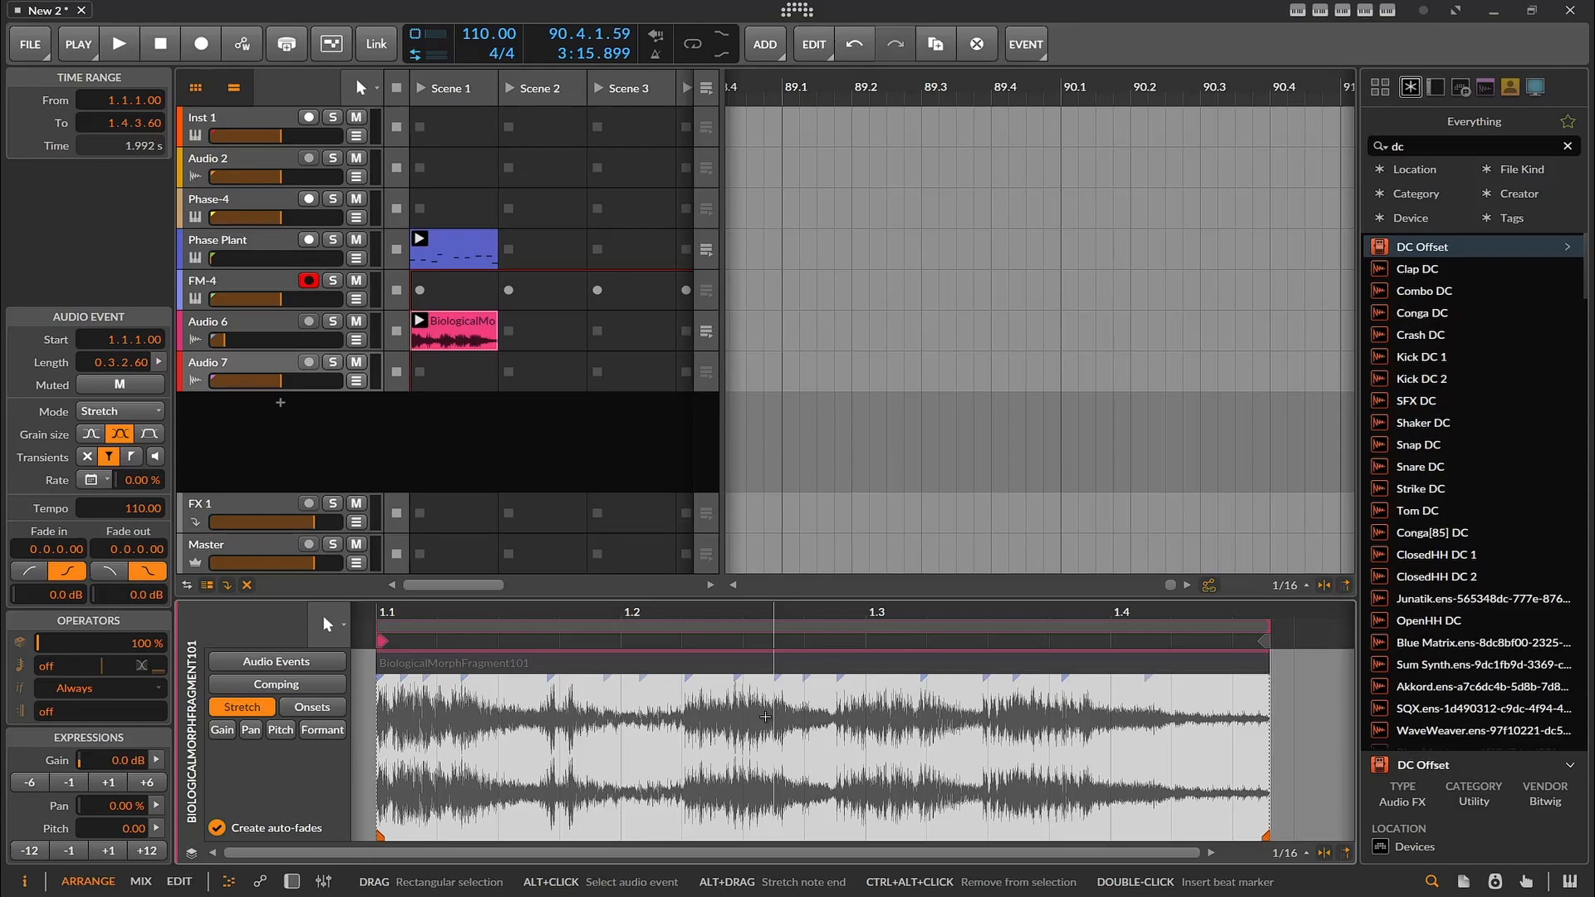
scroll(773, 727, "up", 10)
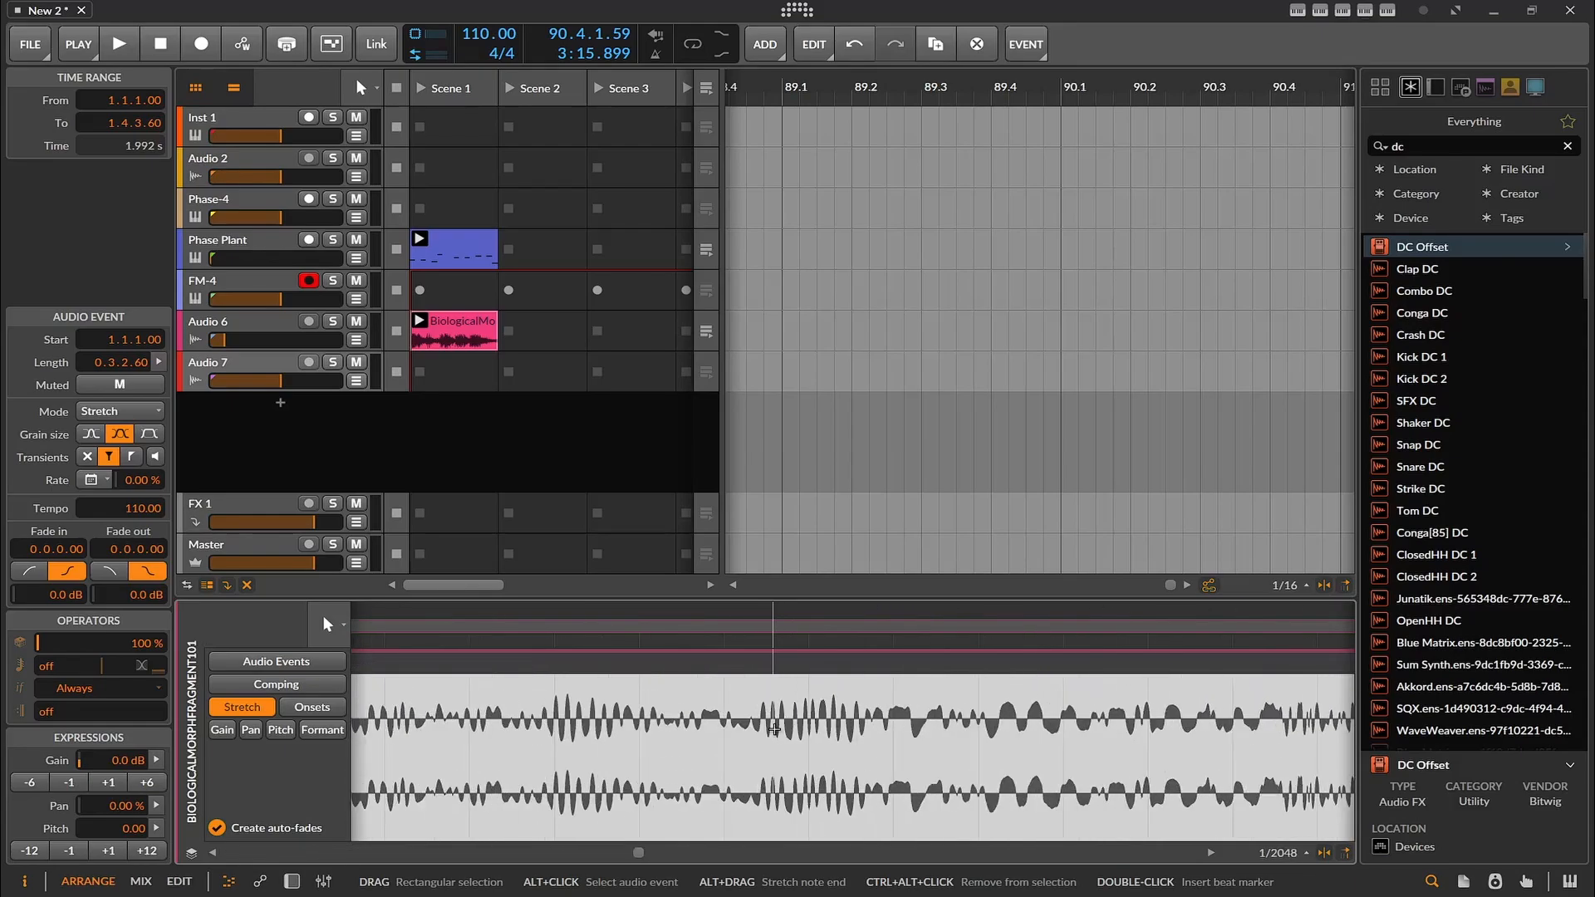
scroll(773, 727, "up", 8)
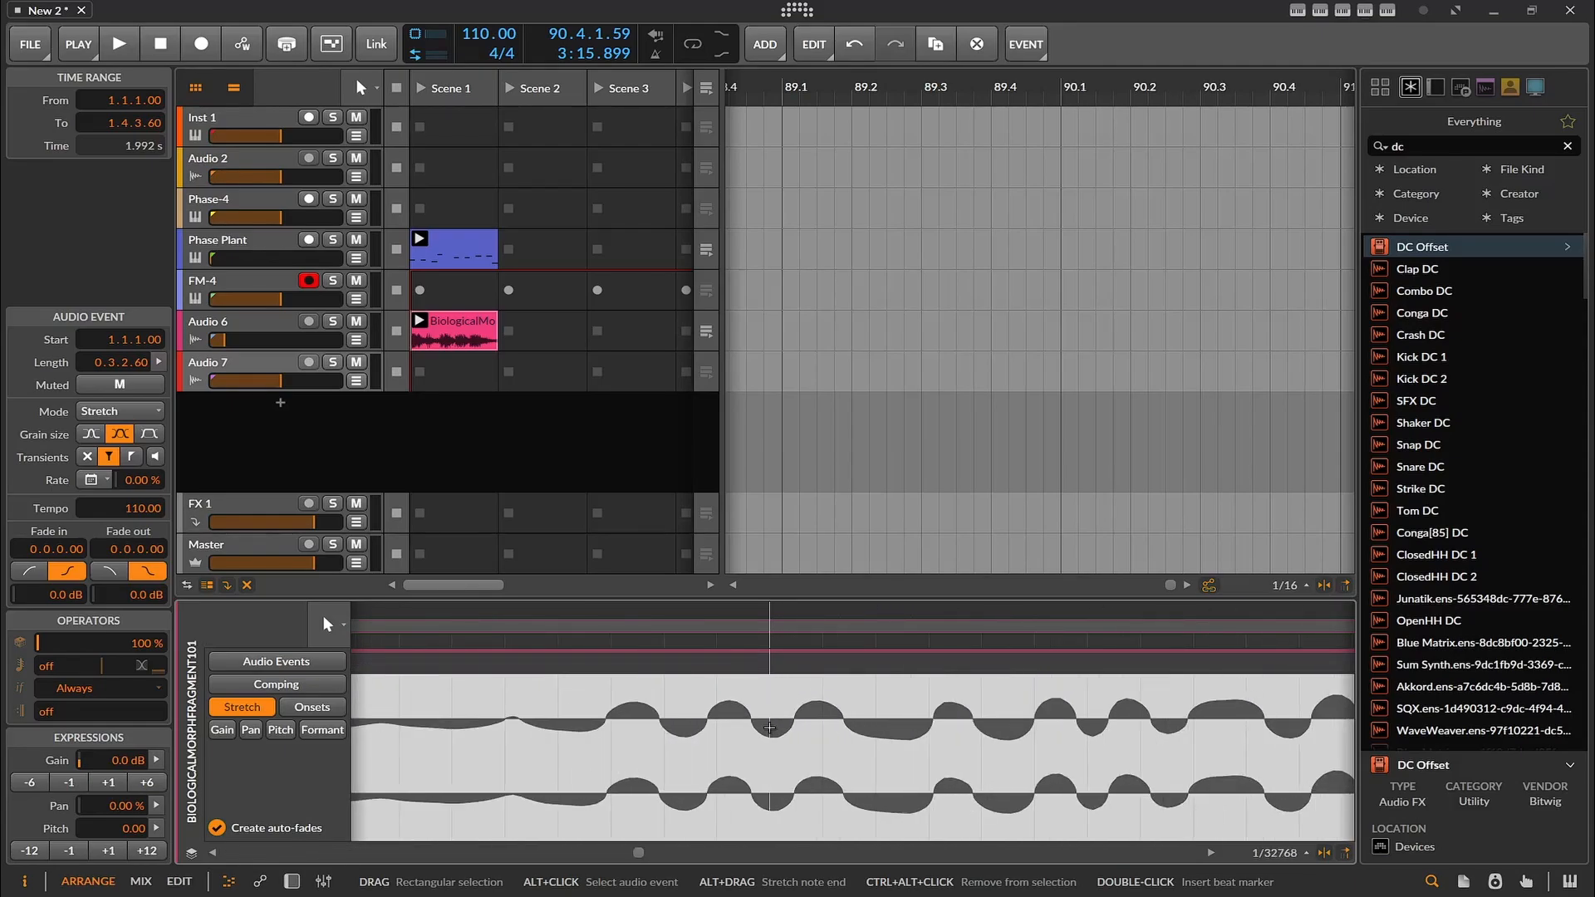
scroll(751, 735, "down", 3)
left_click_drag(624, 750, 507, 701)
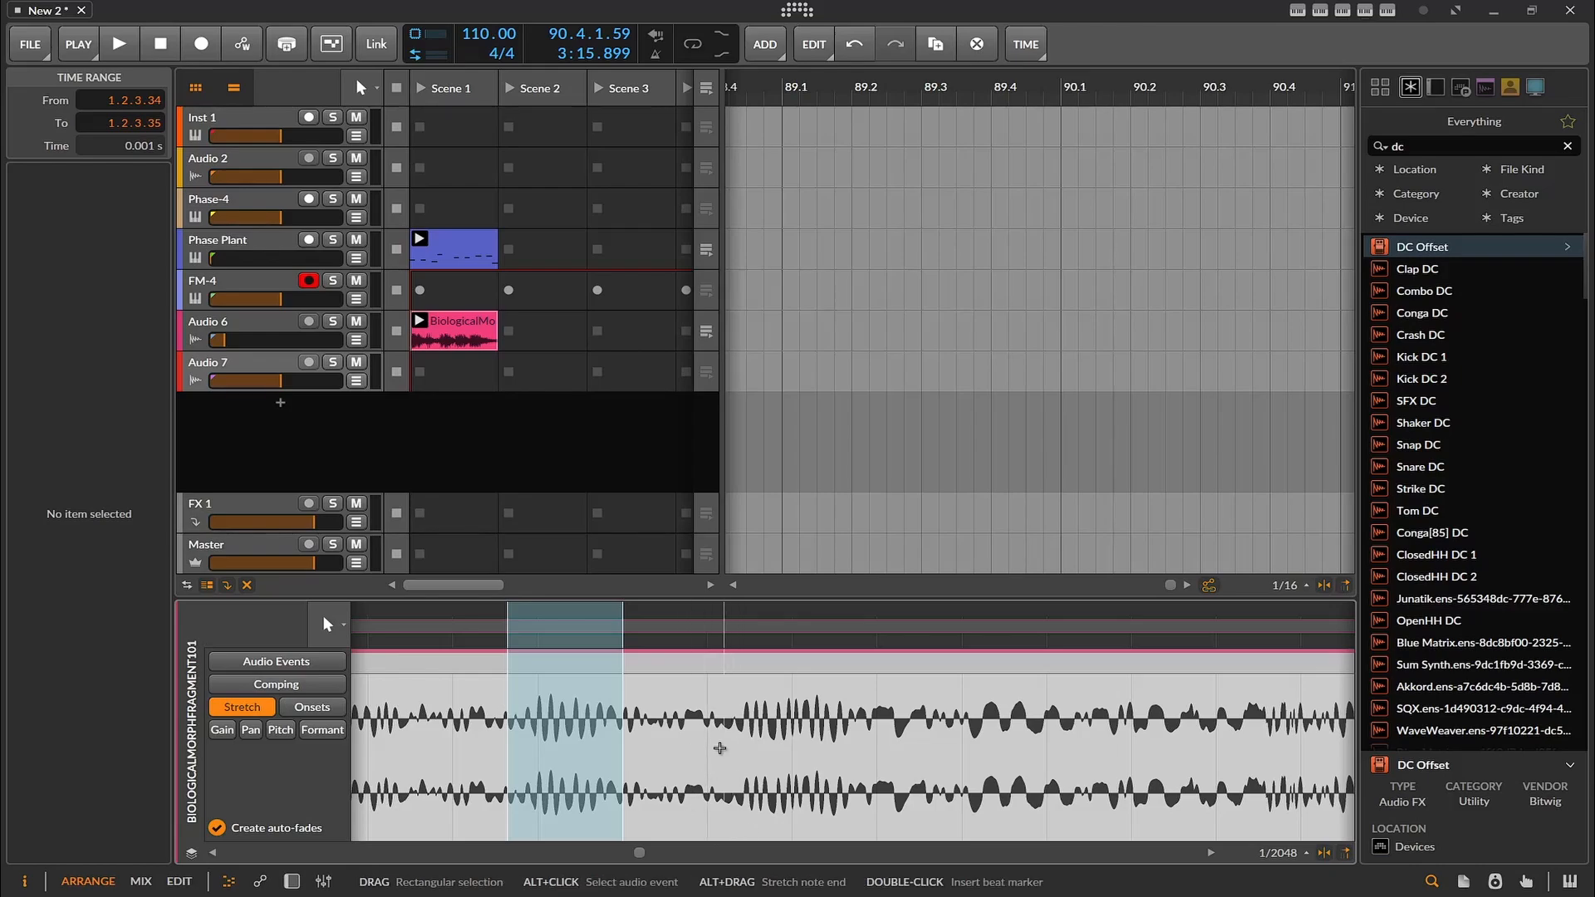
- Select the Audio 7 track, listen to the project's playback, and stop the transport
left_click(463, 333)
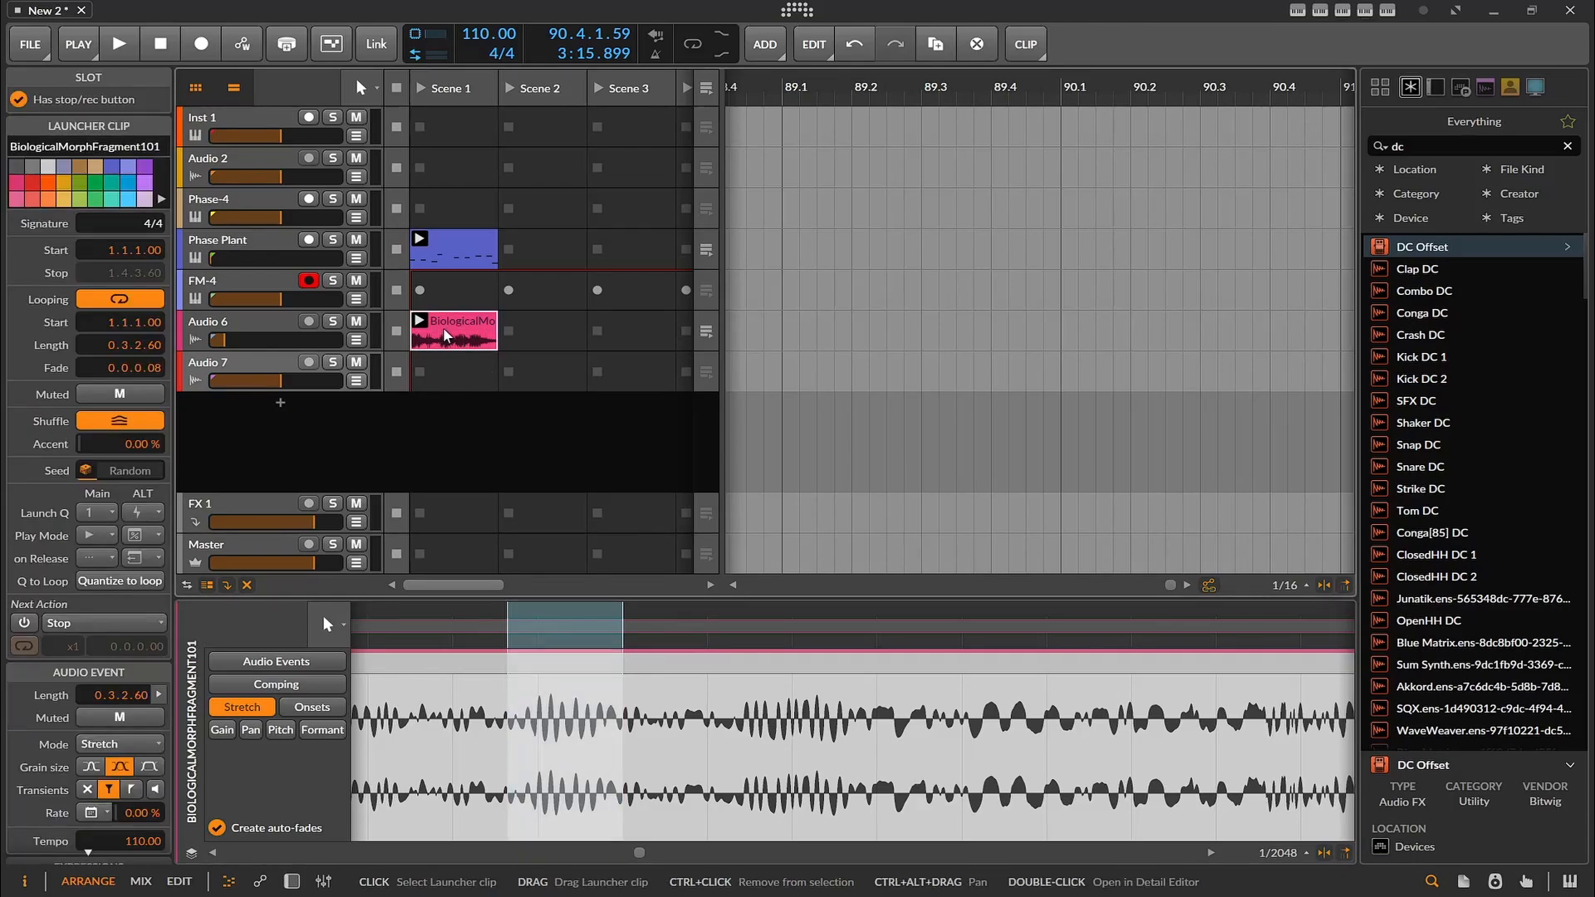
left_click(249, 361)
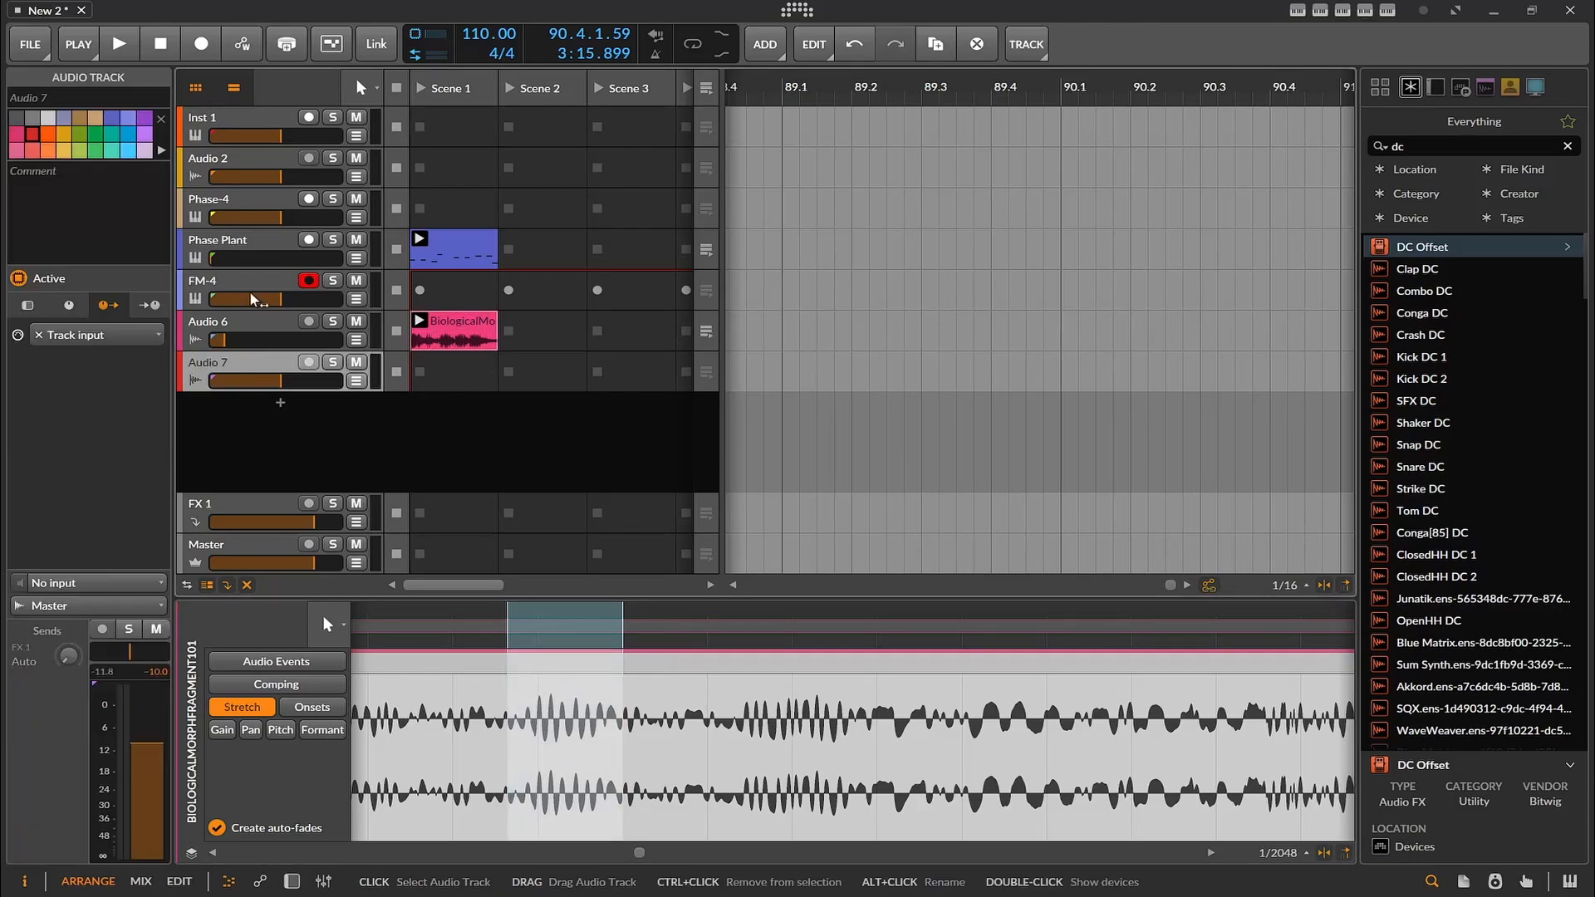
left_click(119, 43)
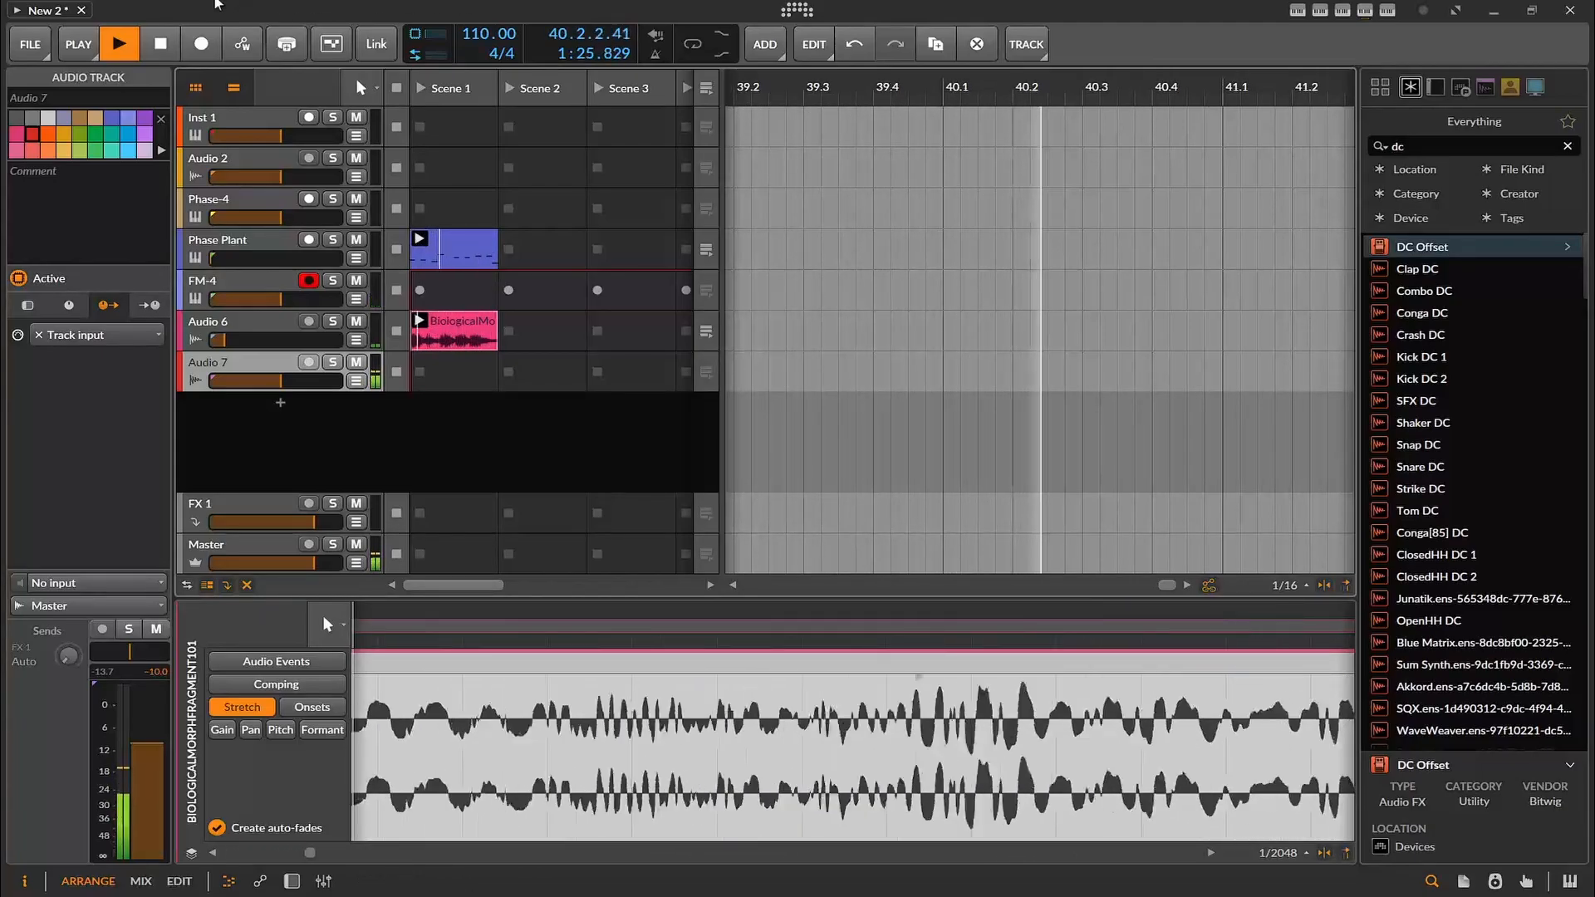
left_click(160, 45)
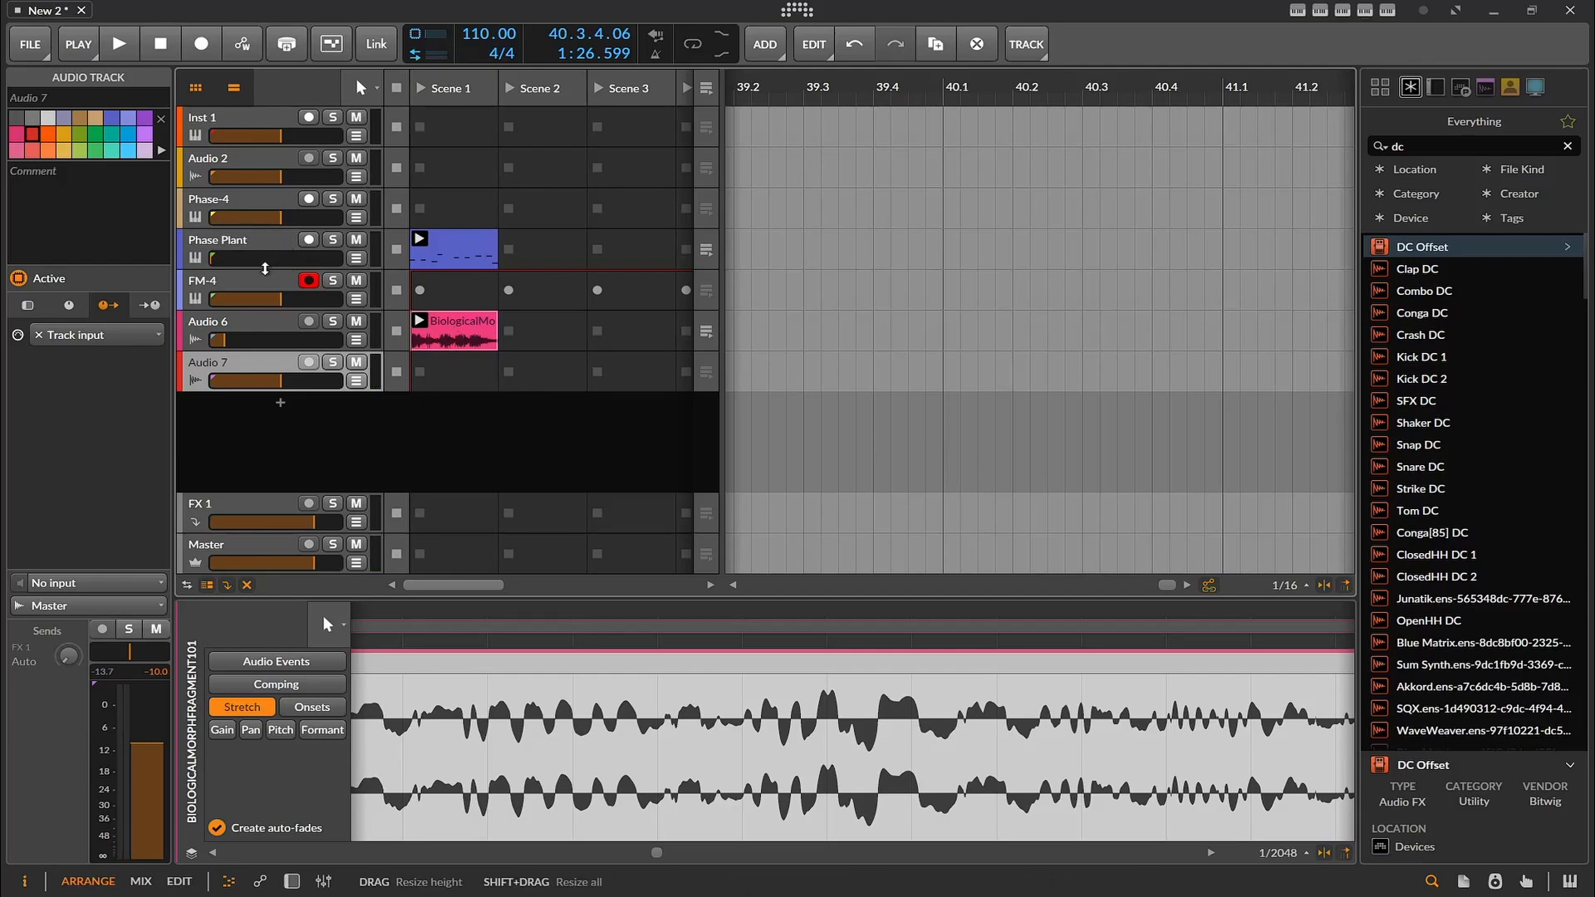
- Show the FM-4 track's device chain and start mapping its Audio Rate modulator
left_click(226, 290)
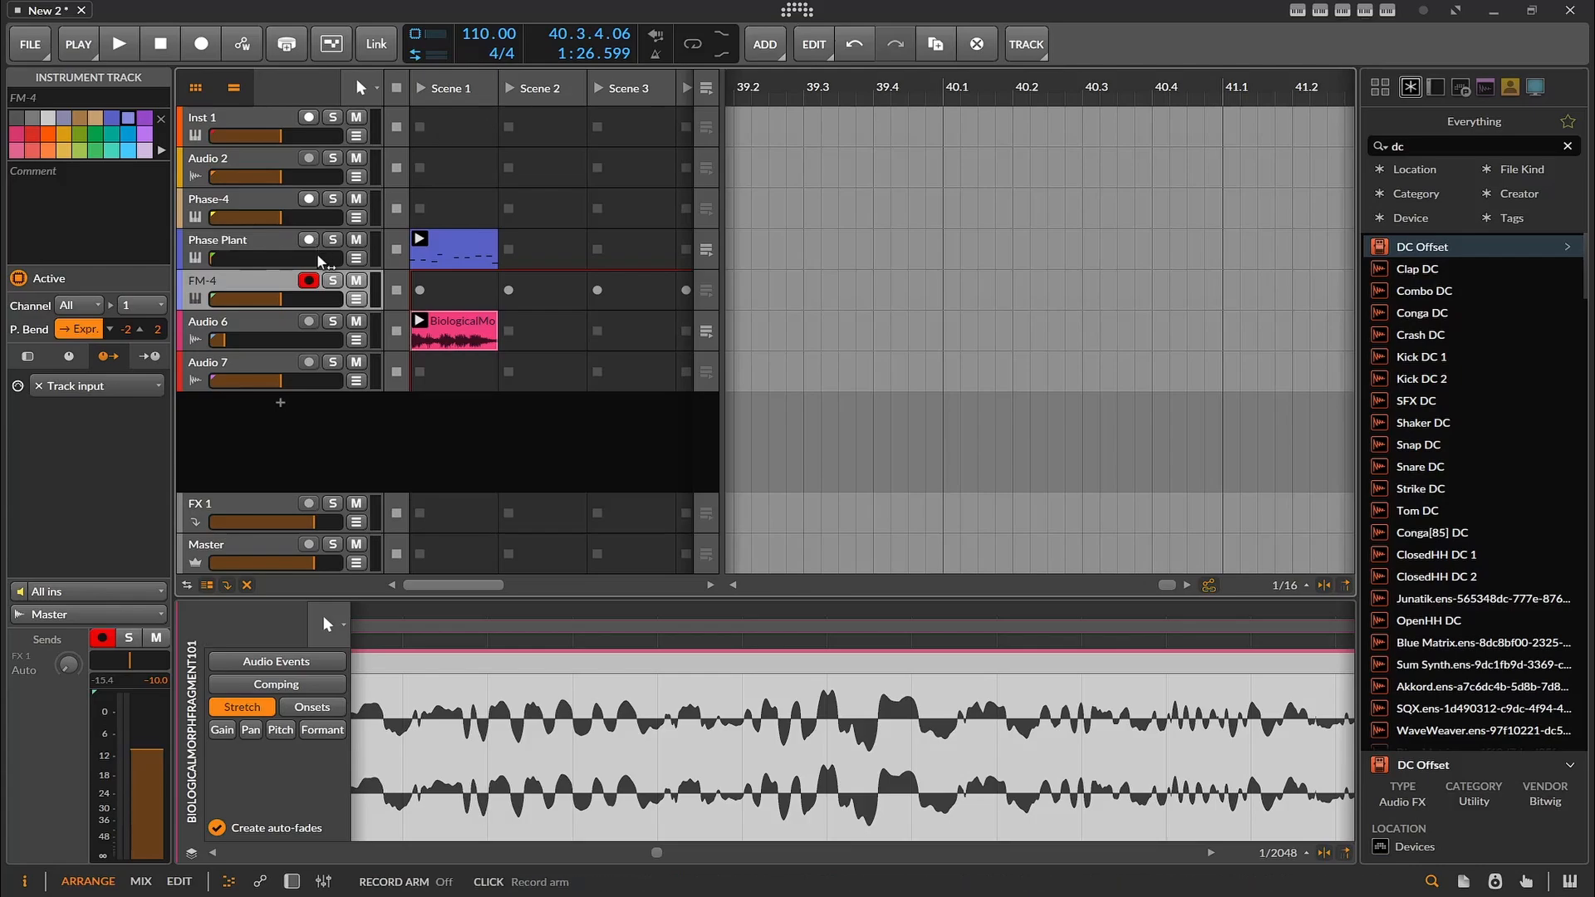
left_click(301, 883)
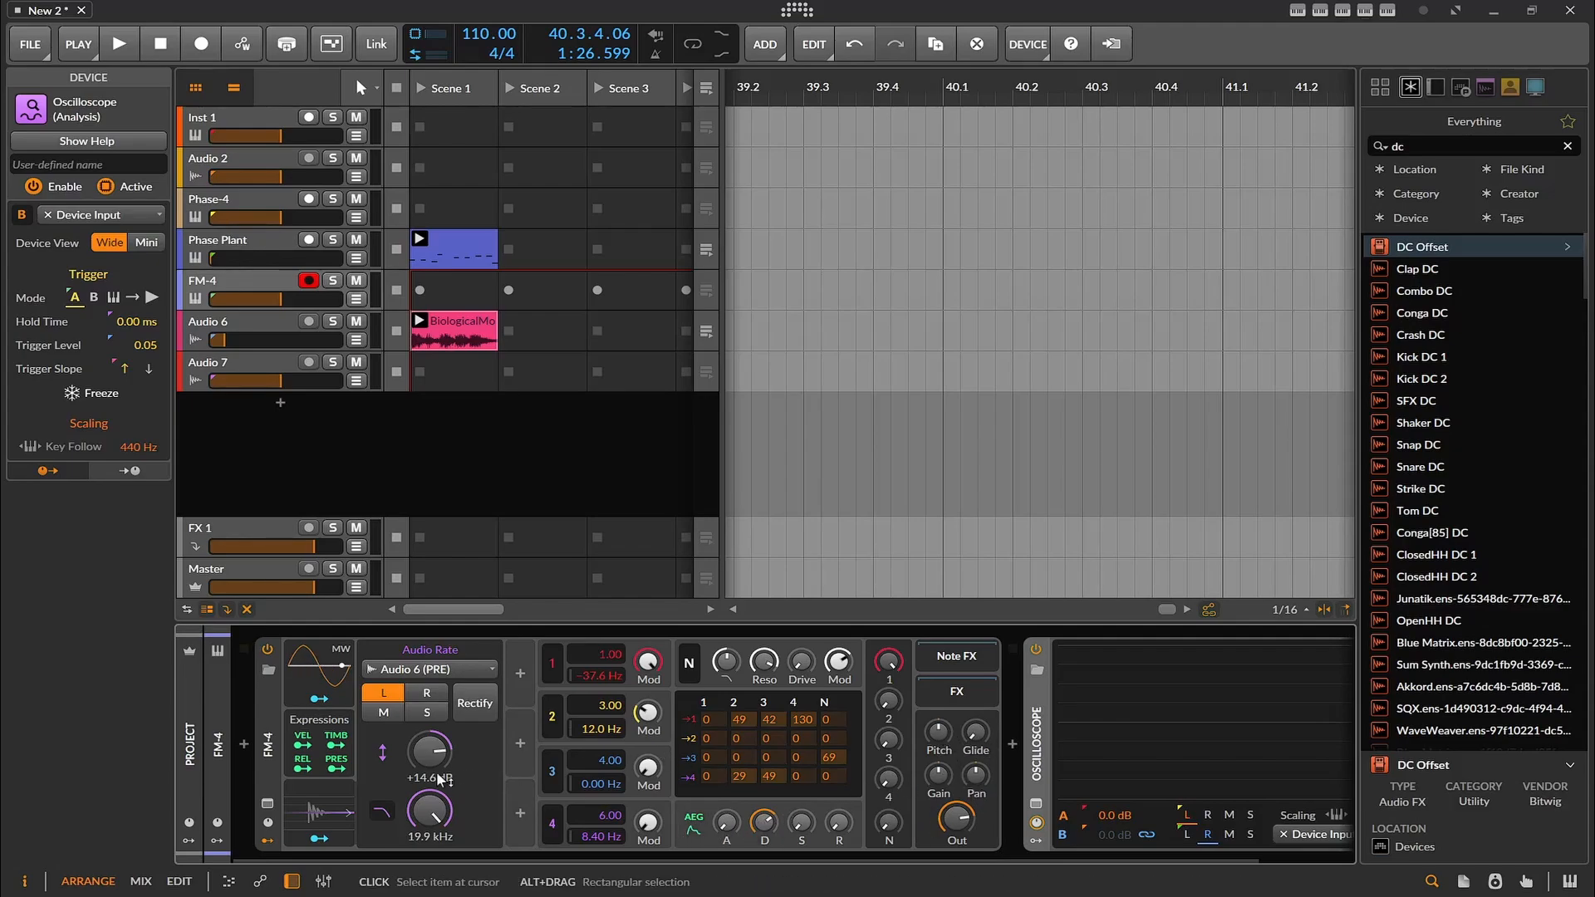
left_click(297, 839)
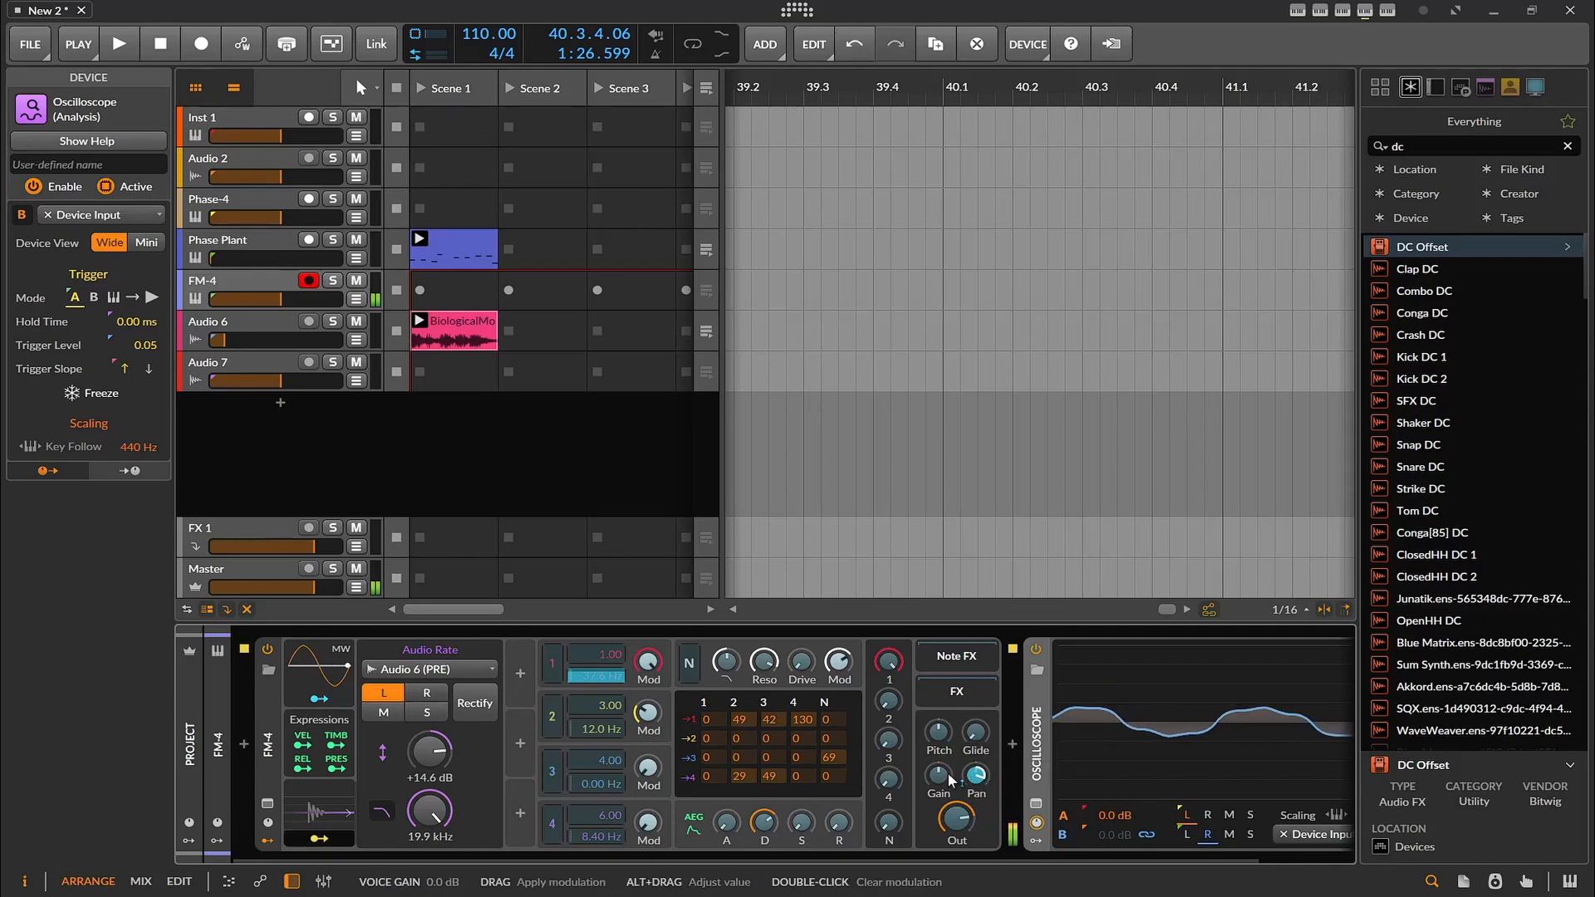
- Start playback and turn the volumes of the Audio 7 and Audio 6 tracks all the way down
left_click(126, 43)
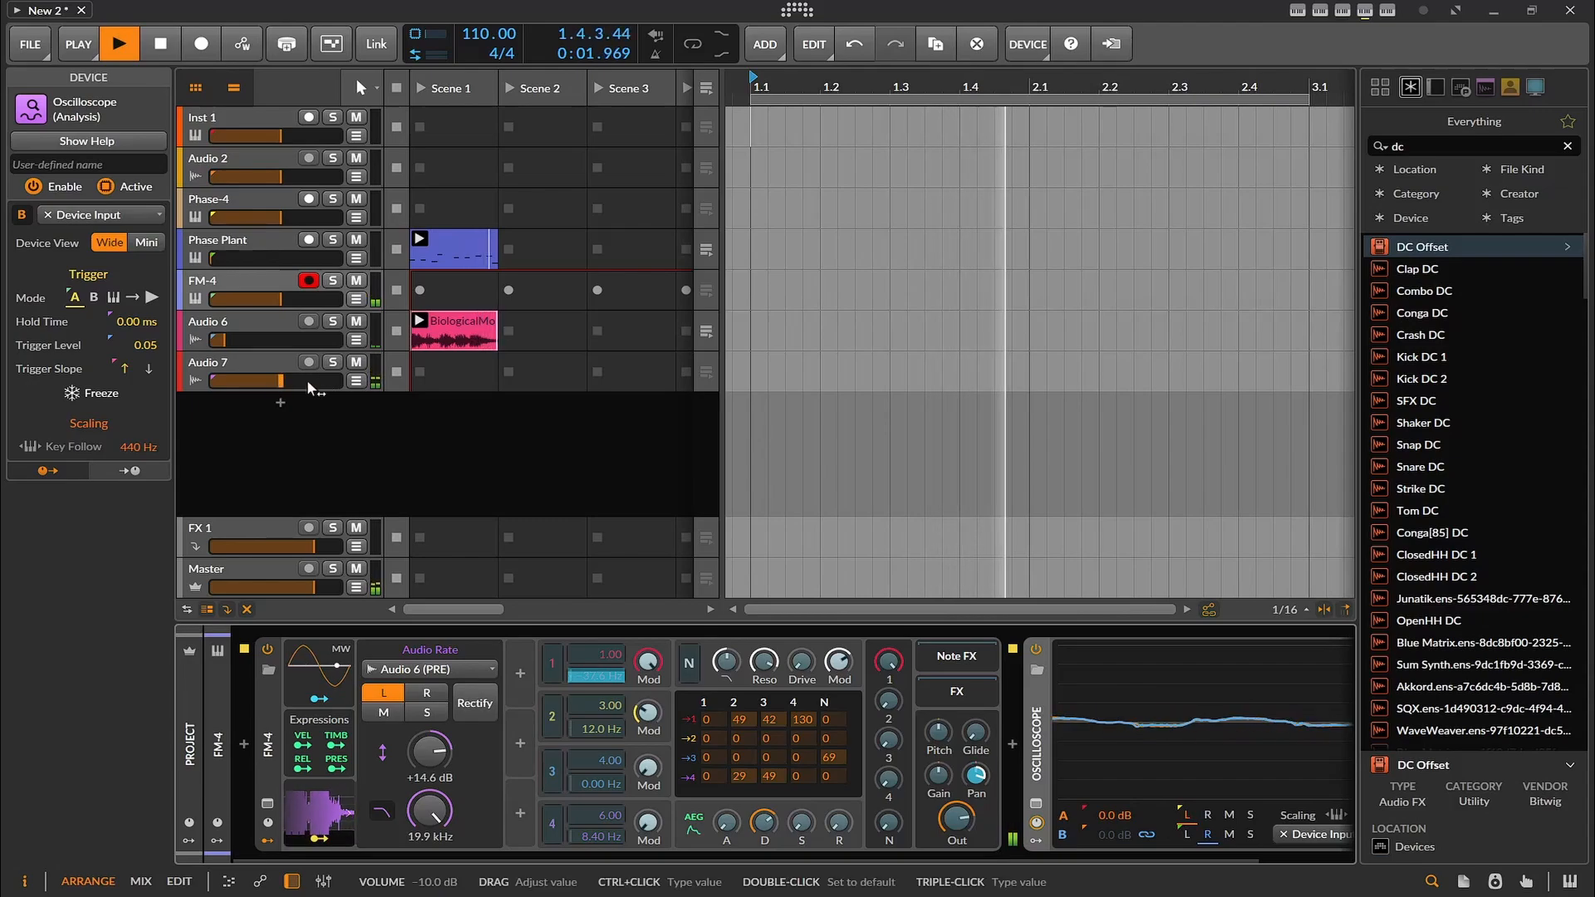
left_click_drag(306, 381, 224, 391)
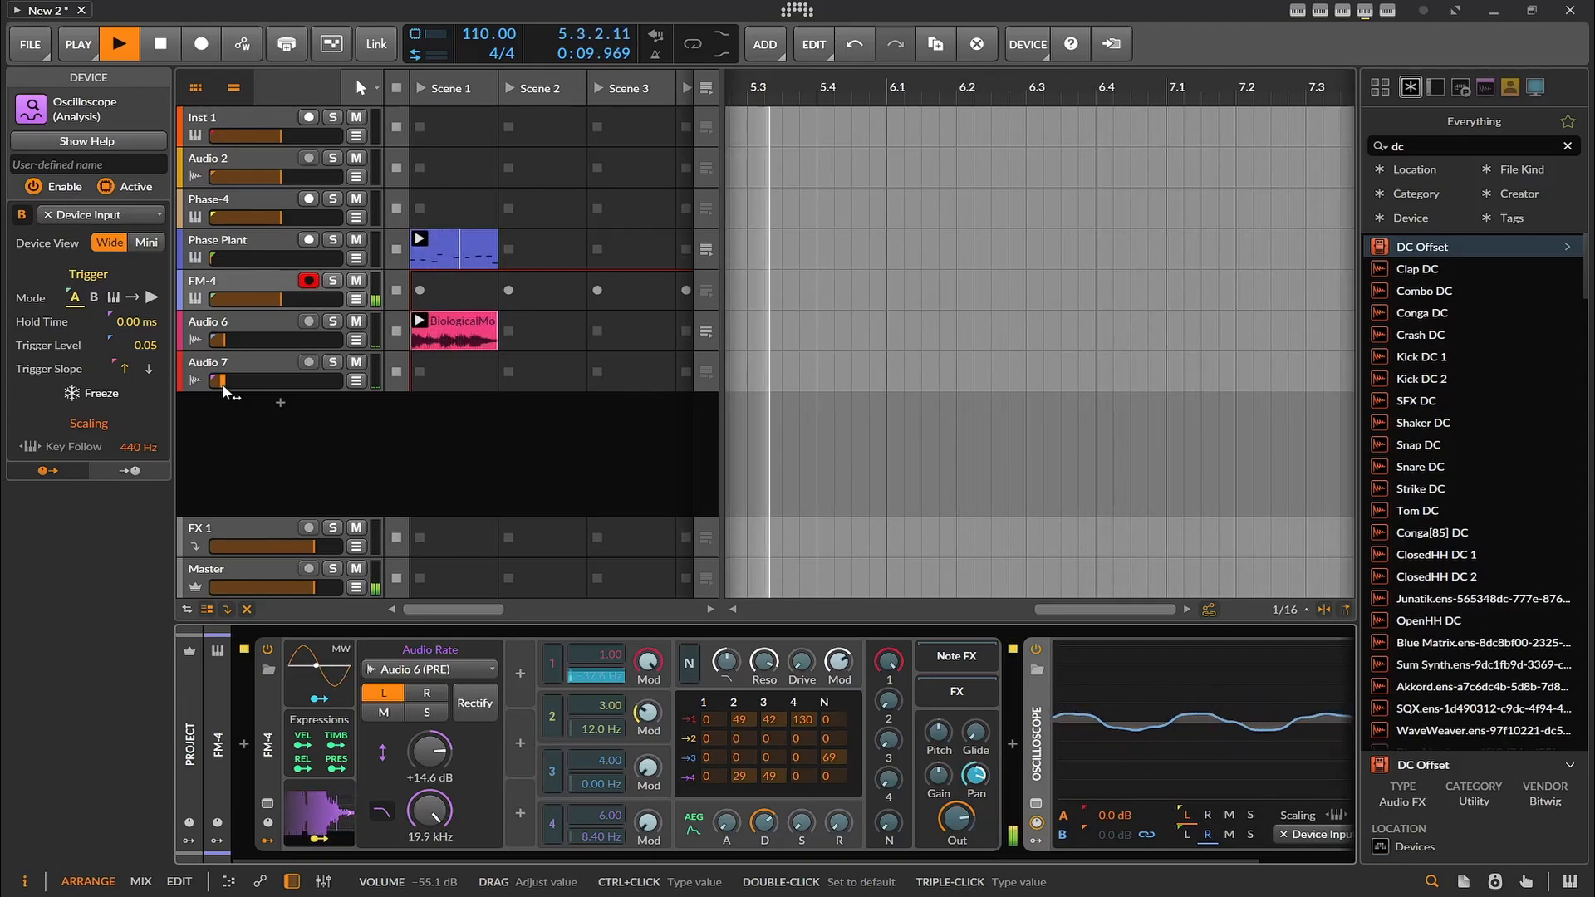
left_click_drag(222, 387, 211, 387)
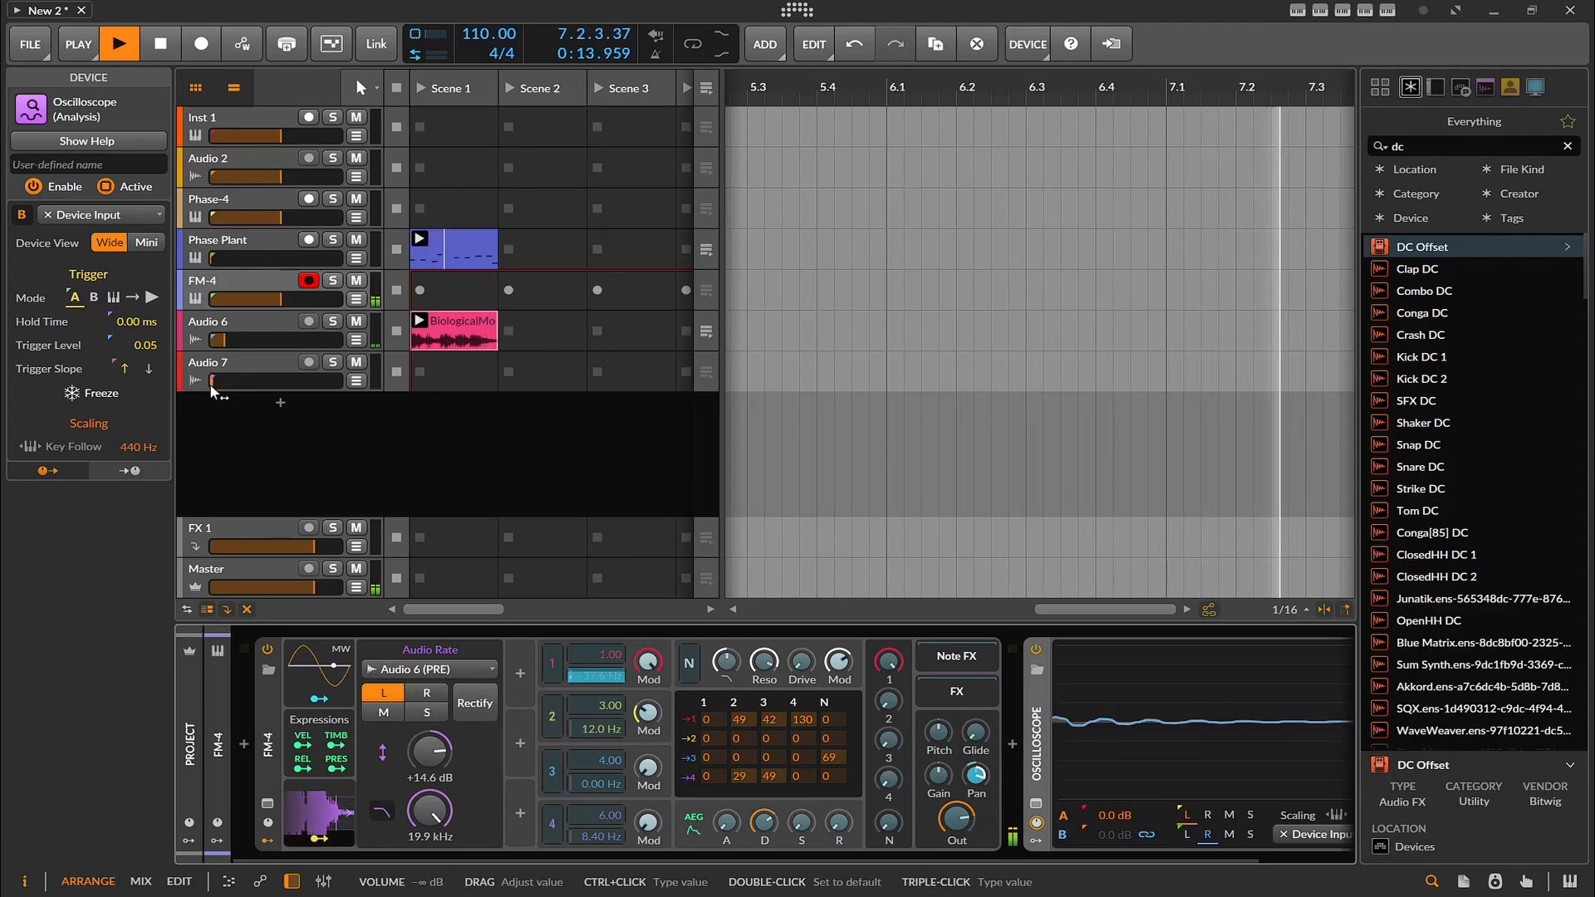
left_click_drag(230, 336, 206, 338)
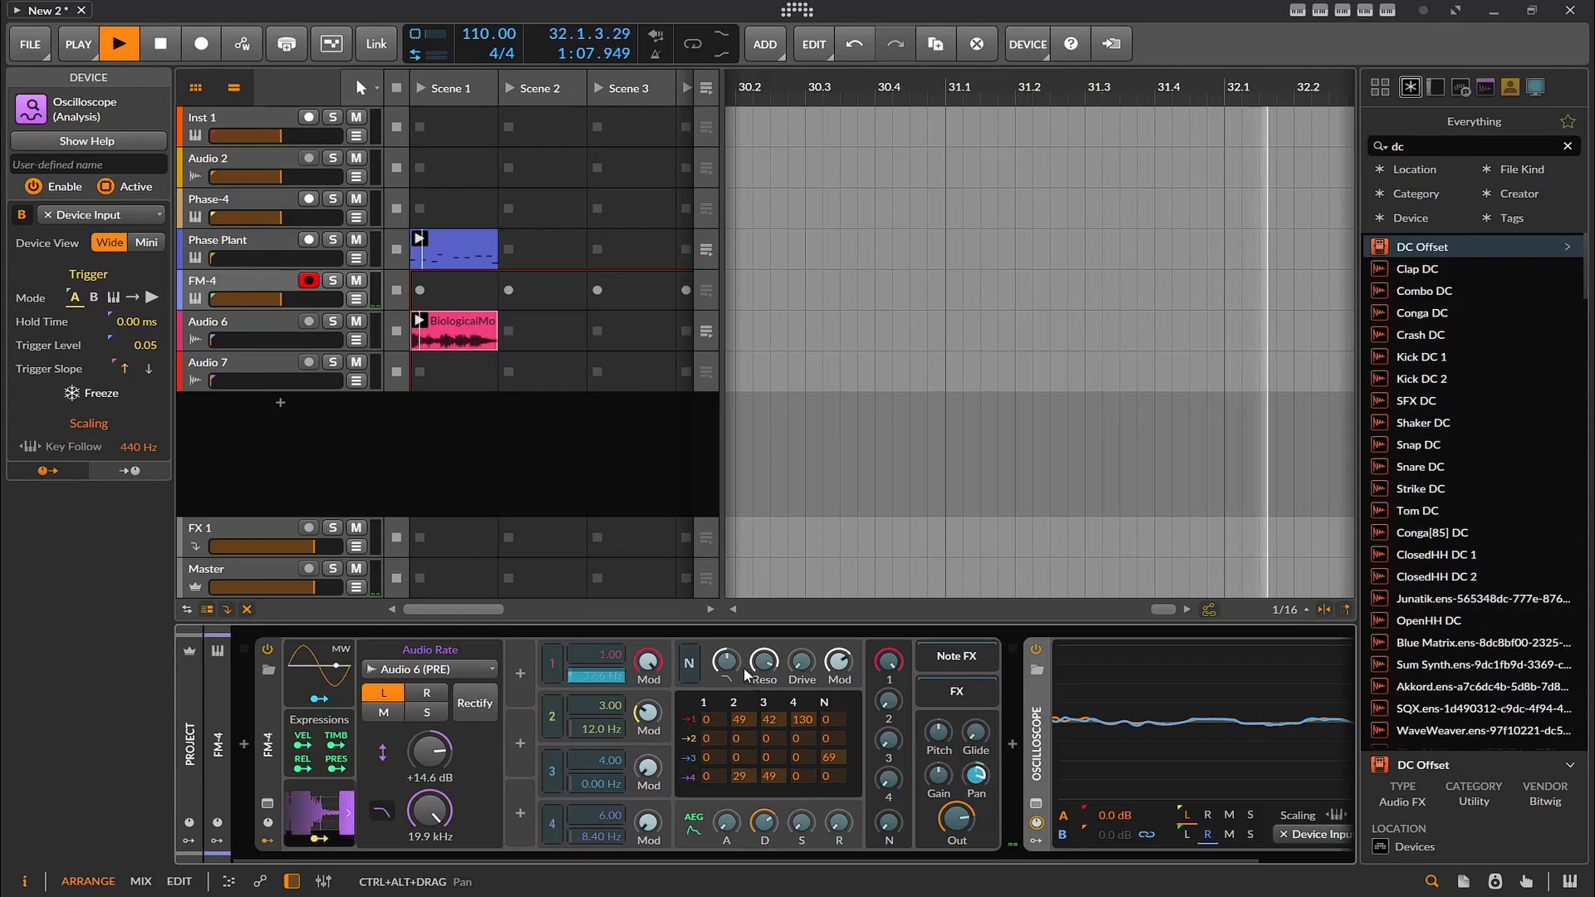
- Map the Audio Rate modulator to FM-4's filter cutoff and adjust the cutoff's base value
left_click_drag(728, 665, 728, 667)
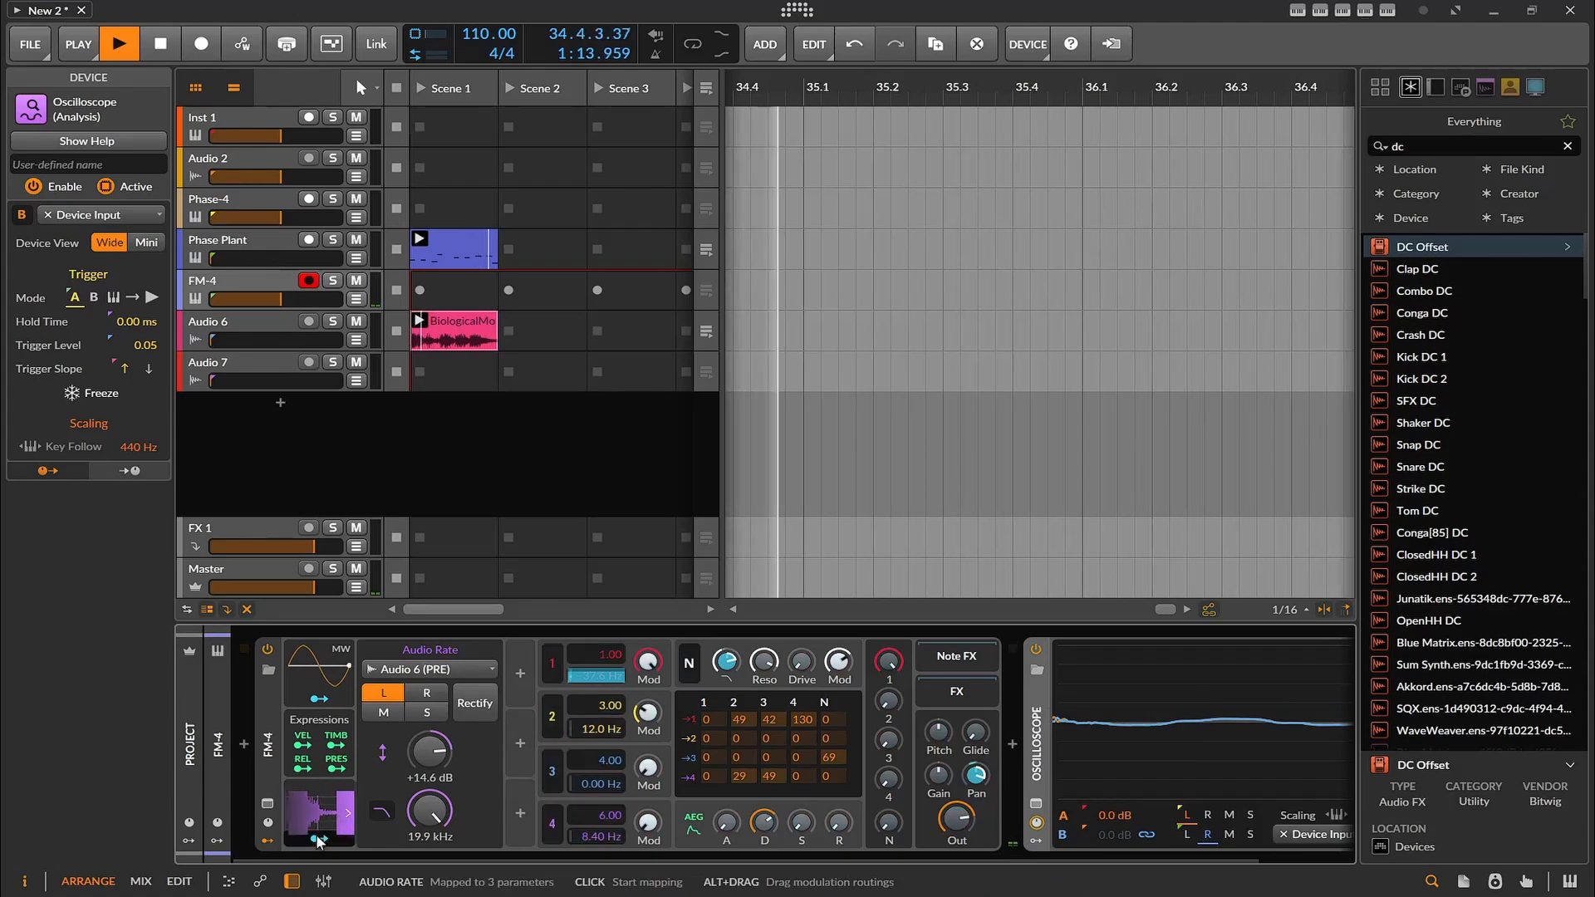
left_click_drag(725, 662, 730, 662)
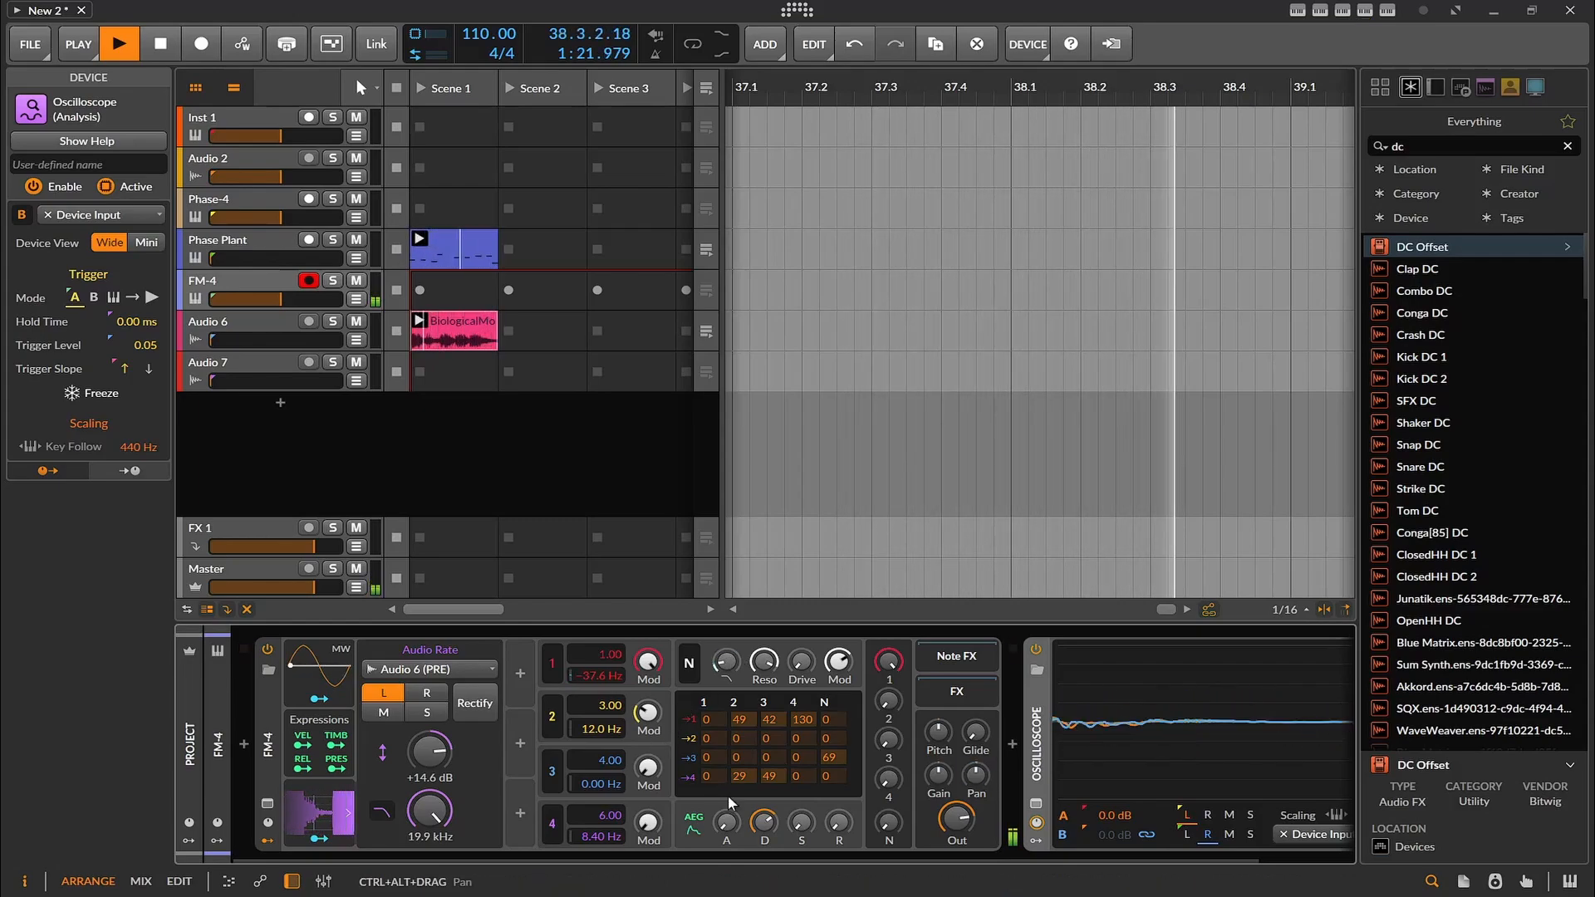
- Raise and map FM-4's oscillator 2 output level to Audio Rate, and set oscillator 1's modulation of oscillator 2 to 78
left_click_drag(887, 701, 888, 700)
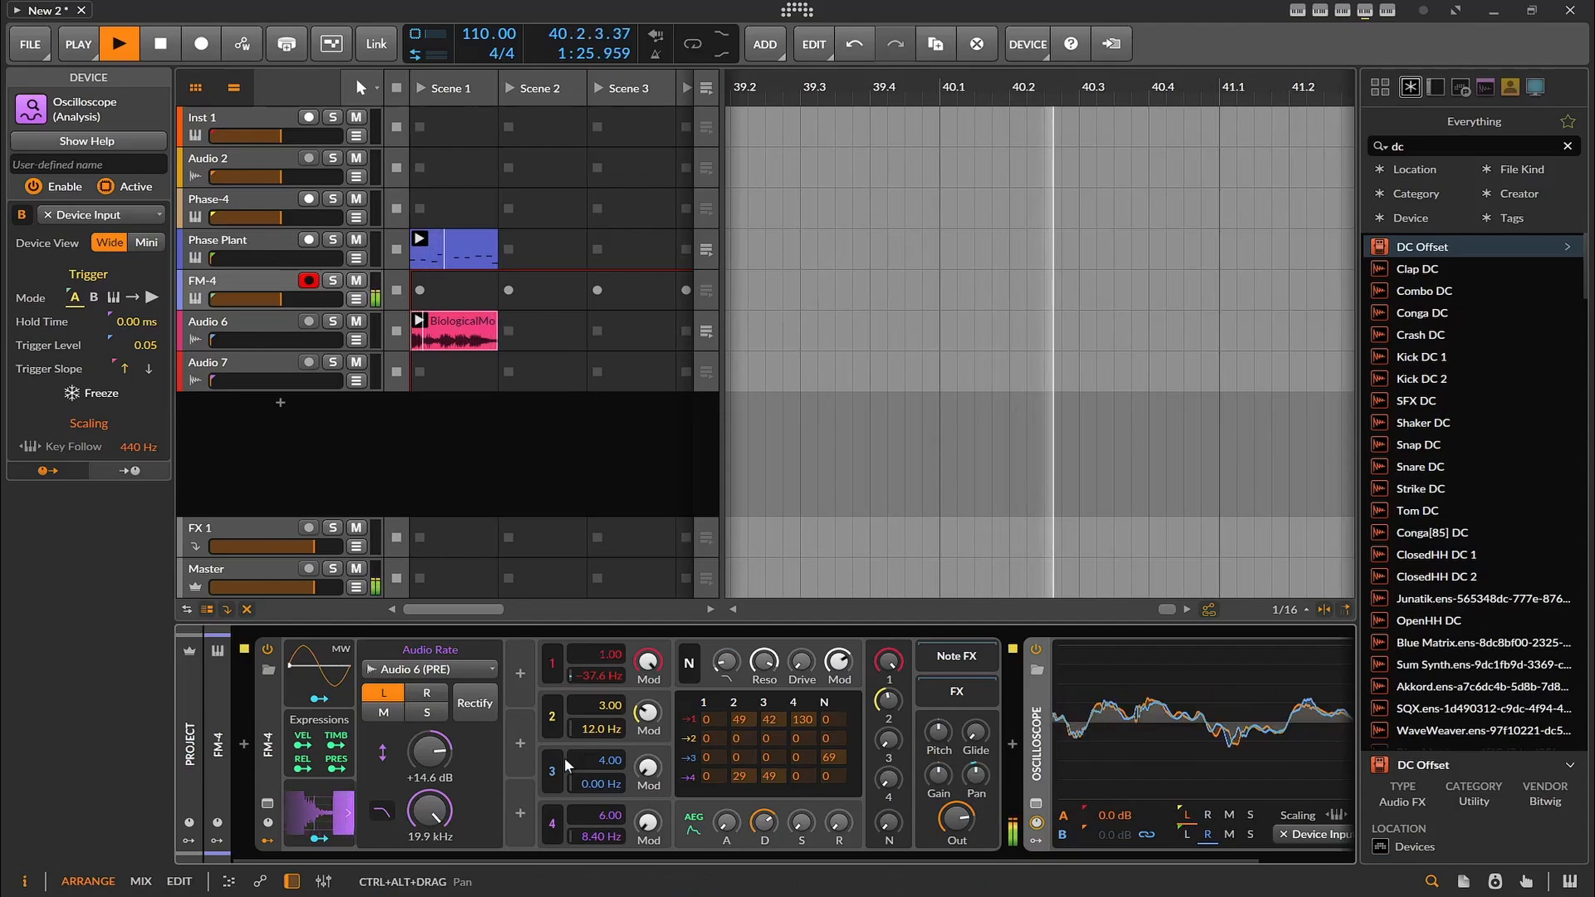
left_click(319, 838)
left_click_drag(888, 700, 888, 701)
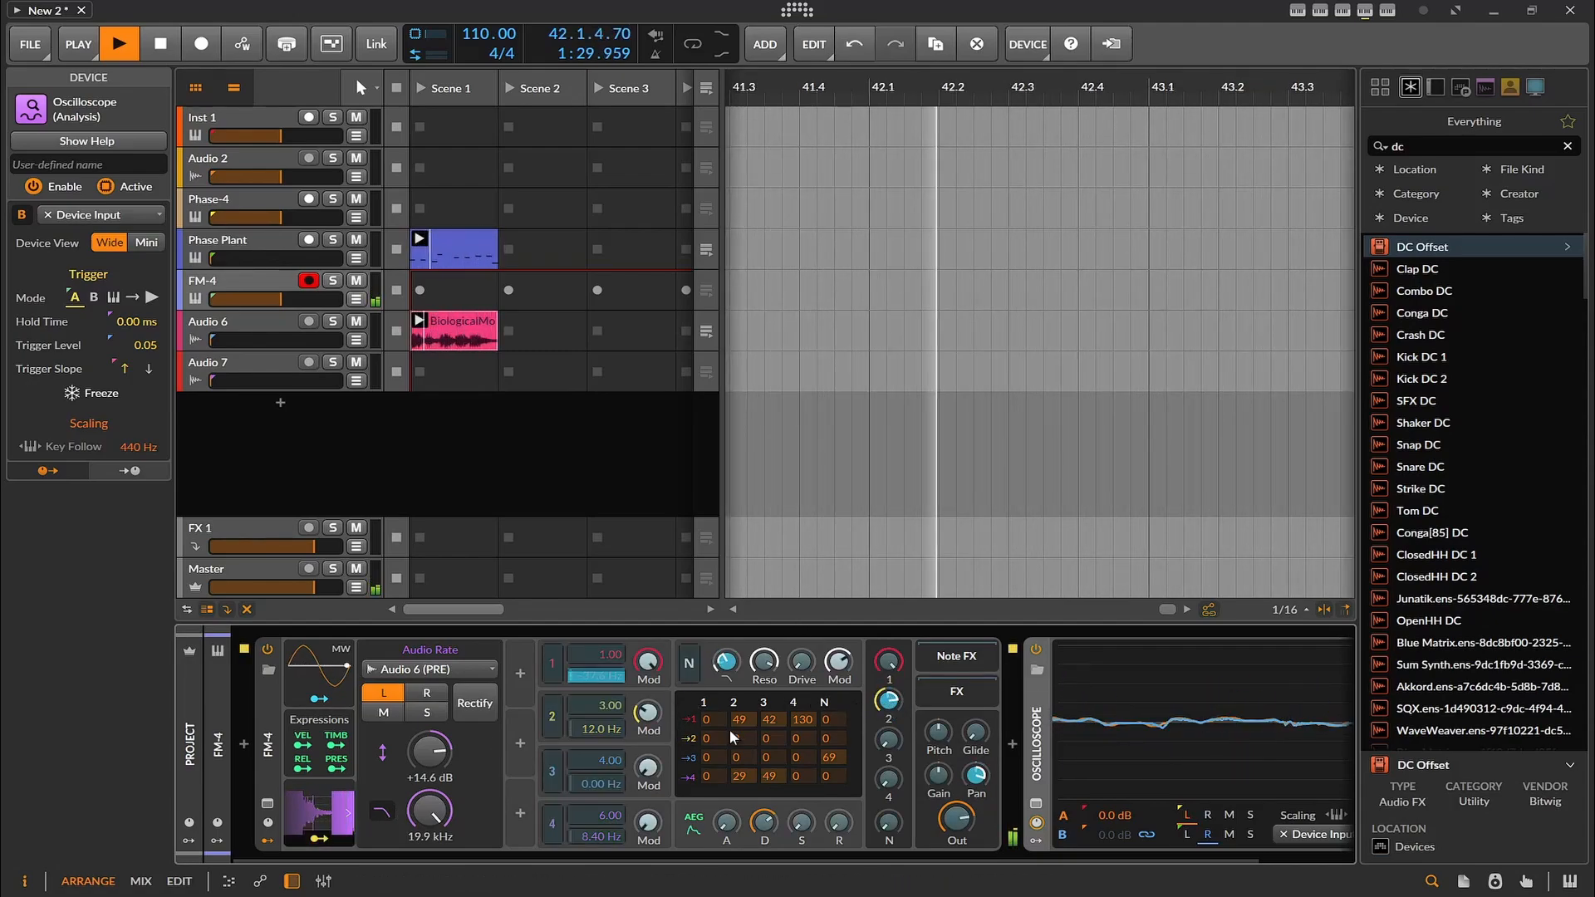
left_click_drag(713, 736, 715, 746)
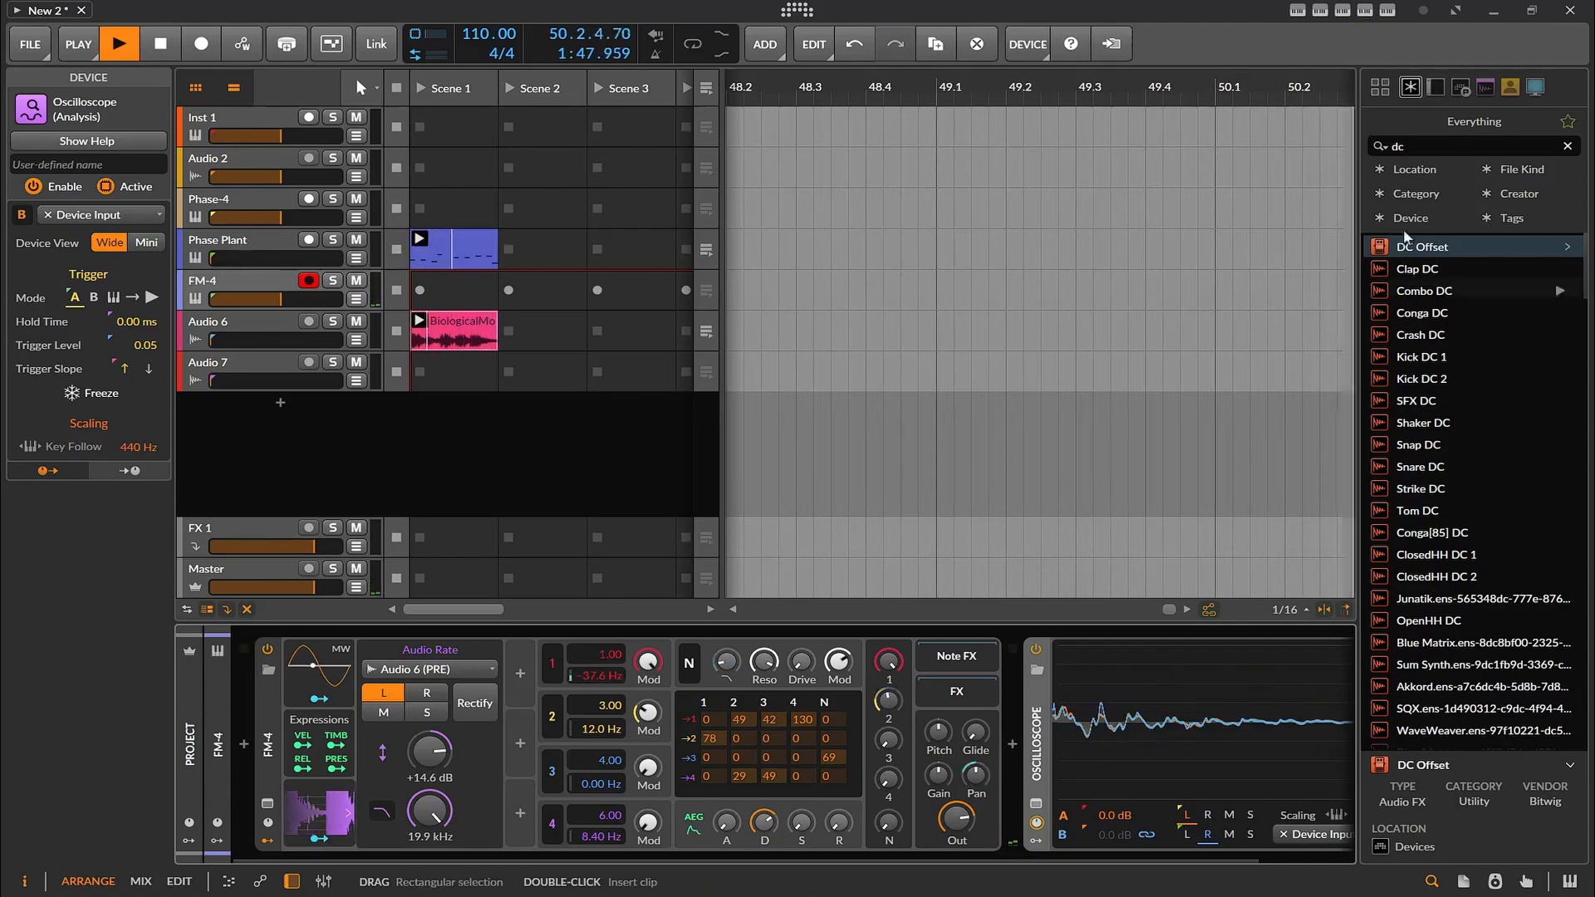
- Collapse the 3990_Vimana-Full folder in the file browser and look through the Samples folders for another sample pack
left_click(1534, 91)
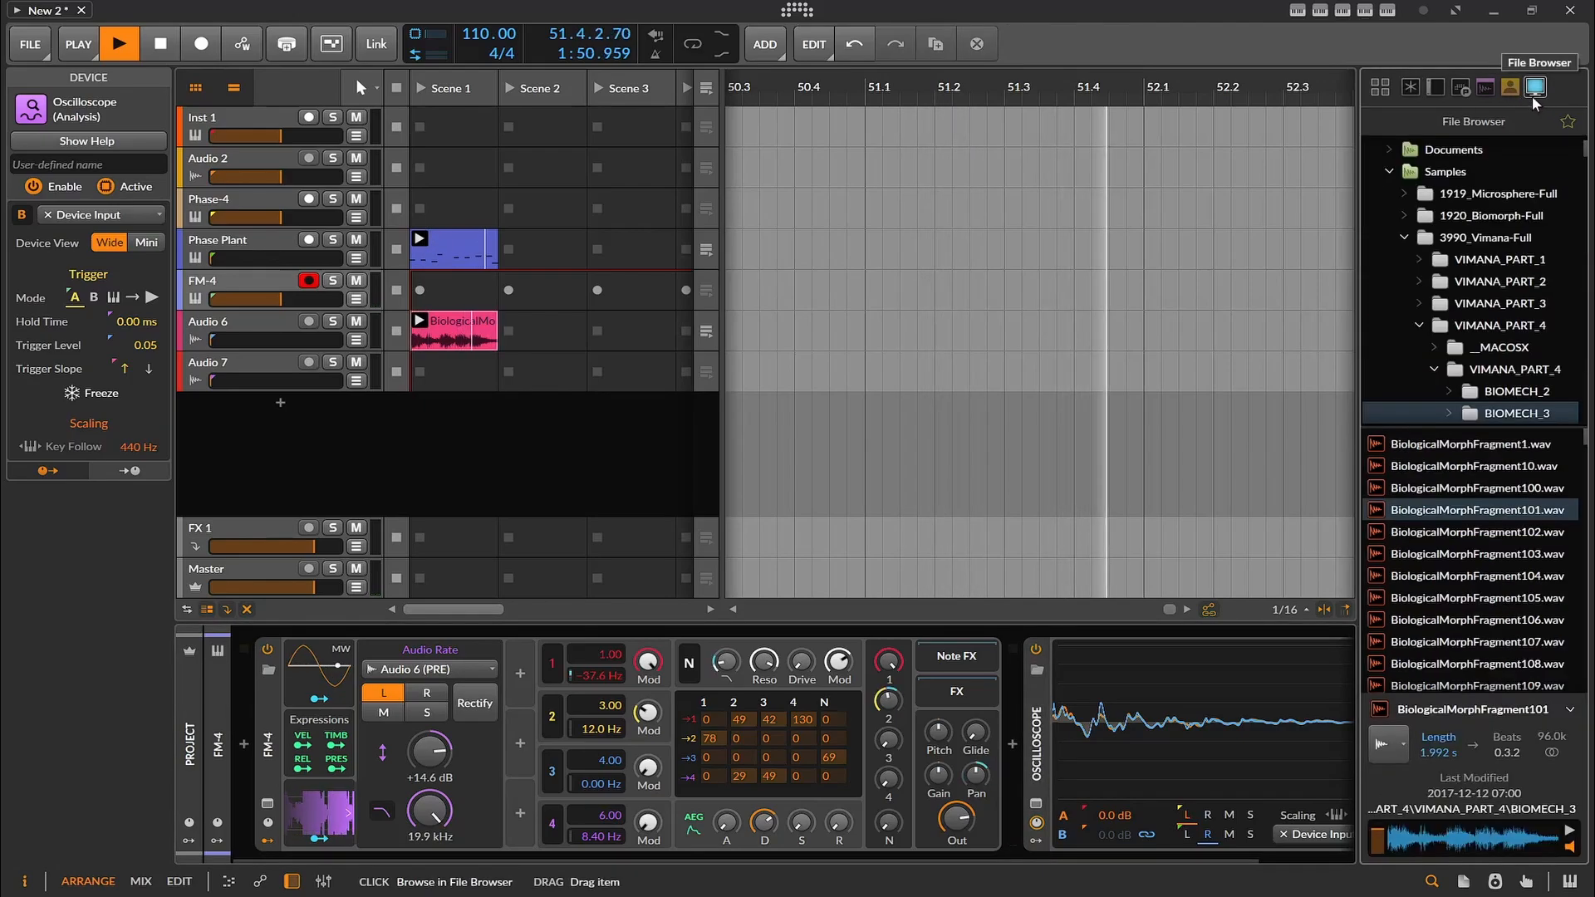
left_click(1418, 325)
left_click(1403, 238)
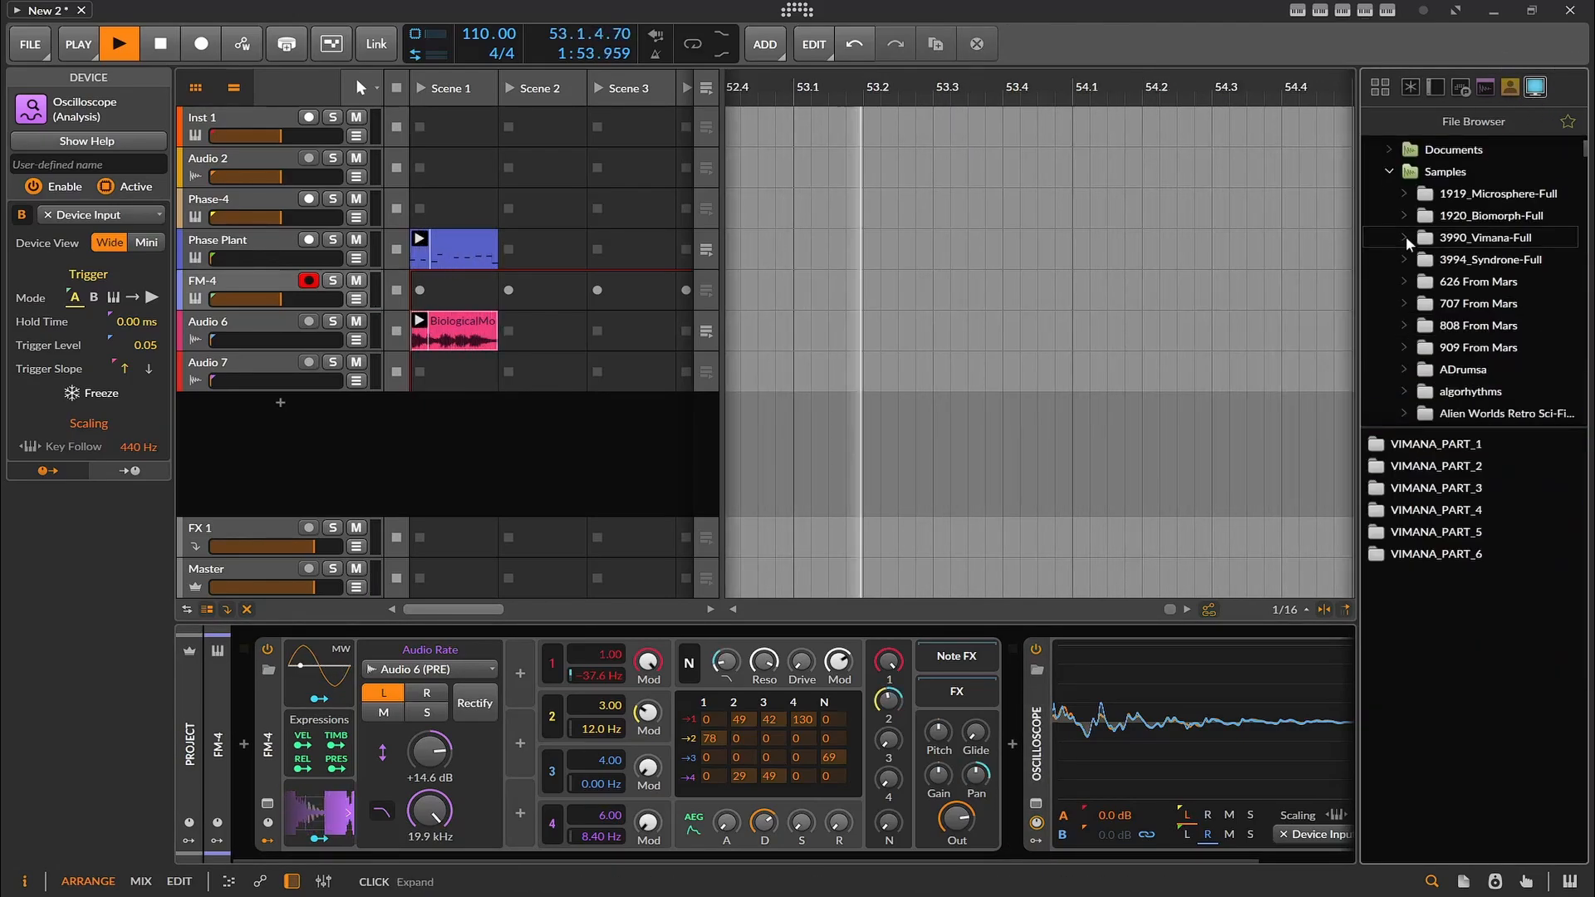
scroll(1479, 366, "down", 10)
scroll(1482, 362, "down", 20)
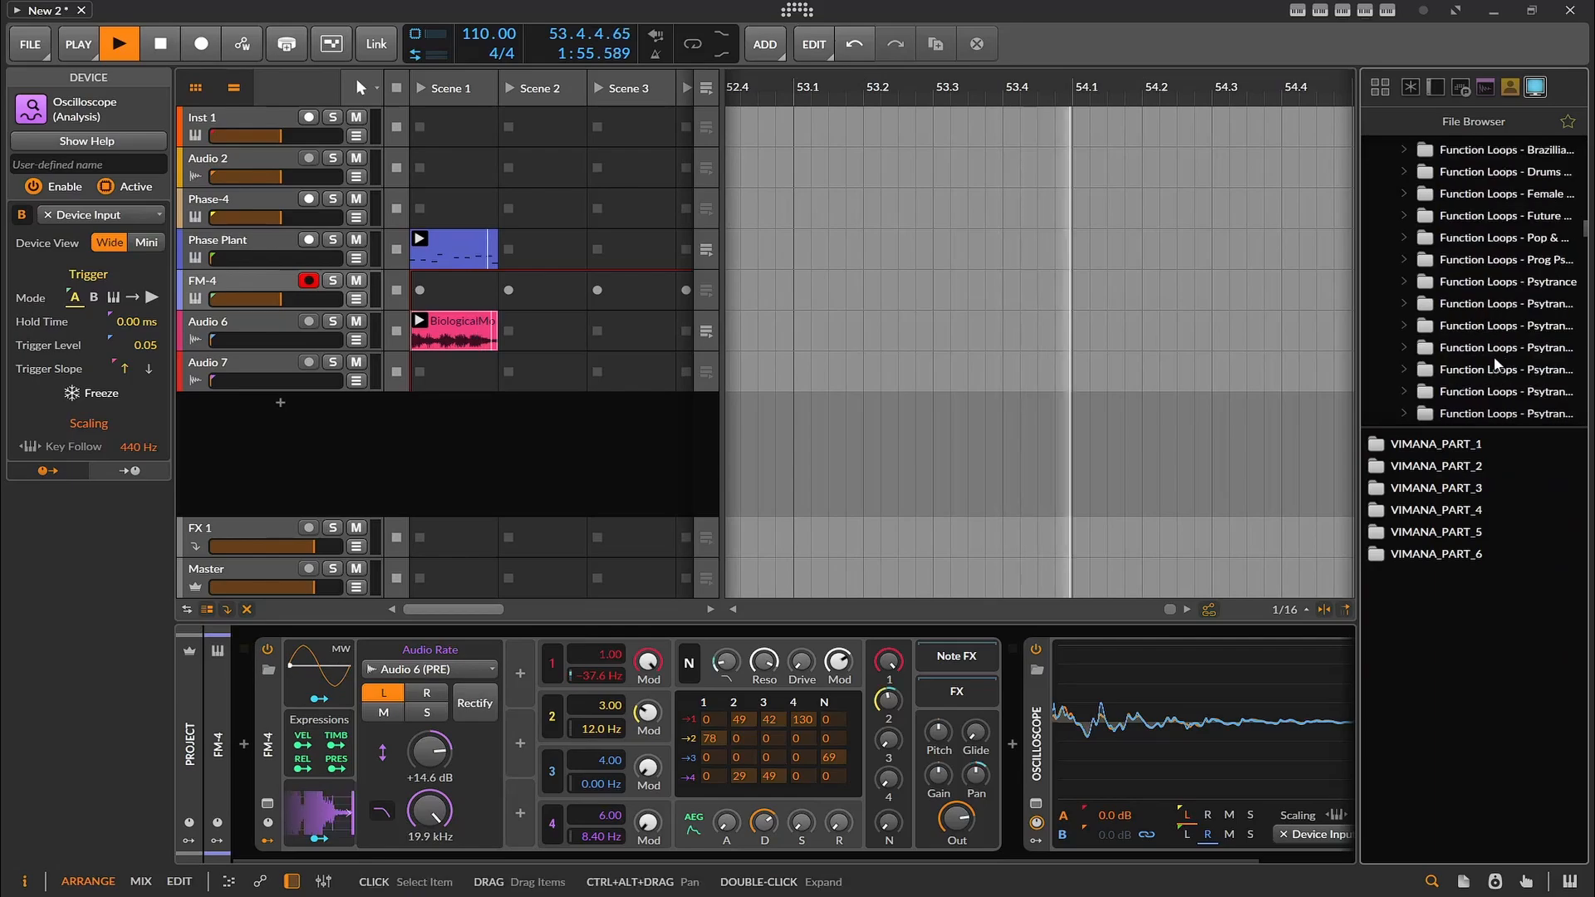
scroll(1528, 332, "down", 20)
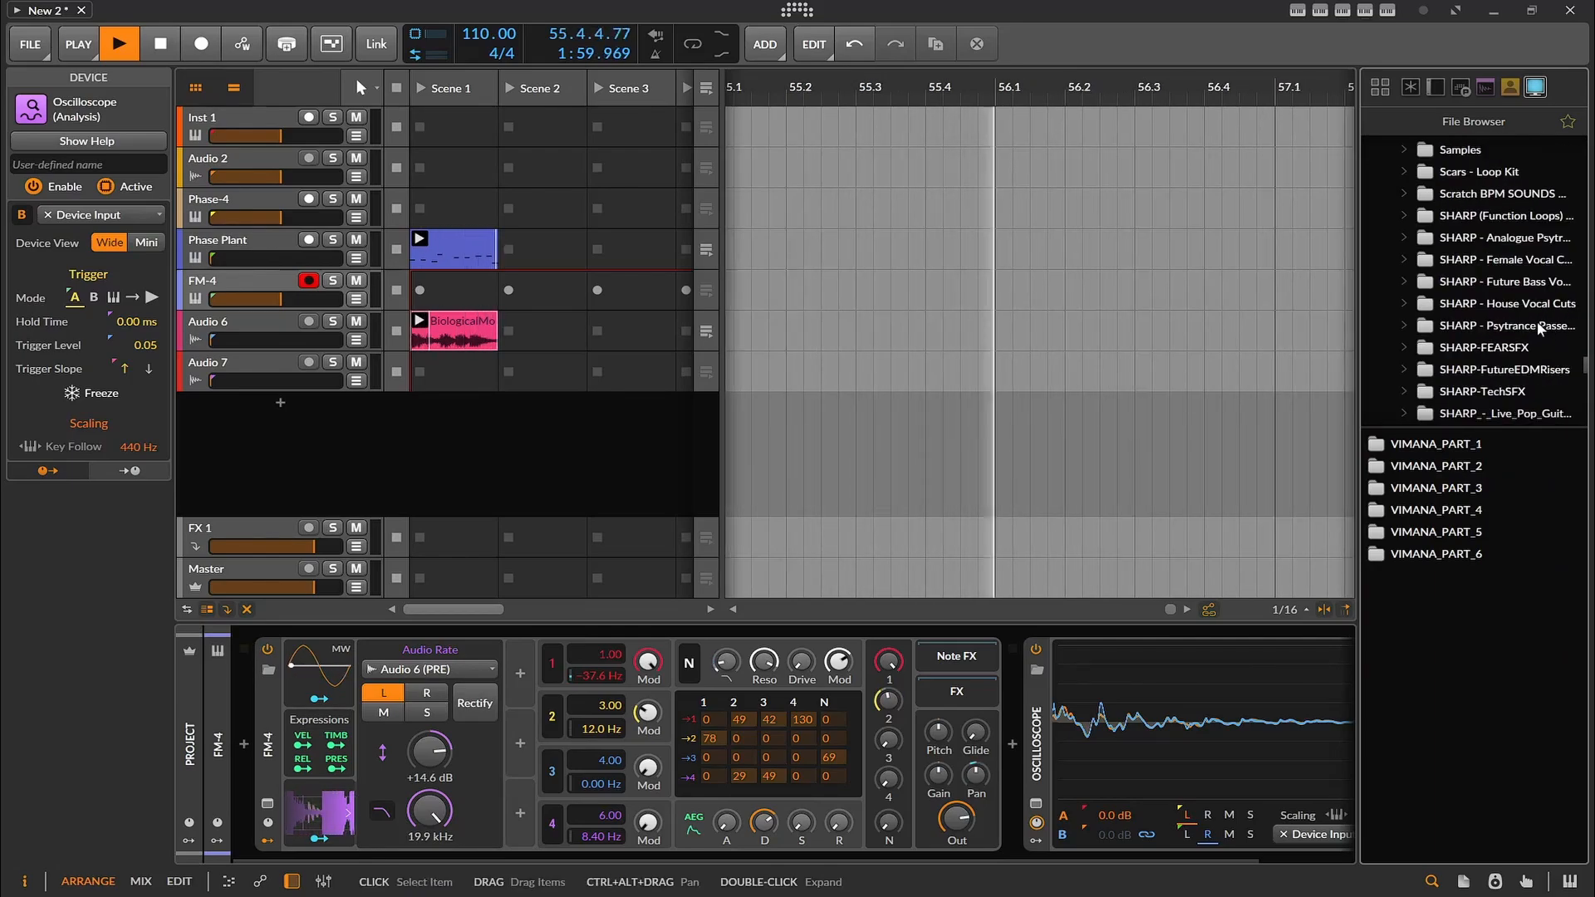
scroll(1532, 315, "down", 5)
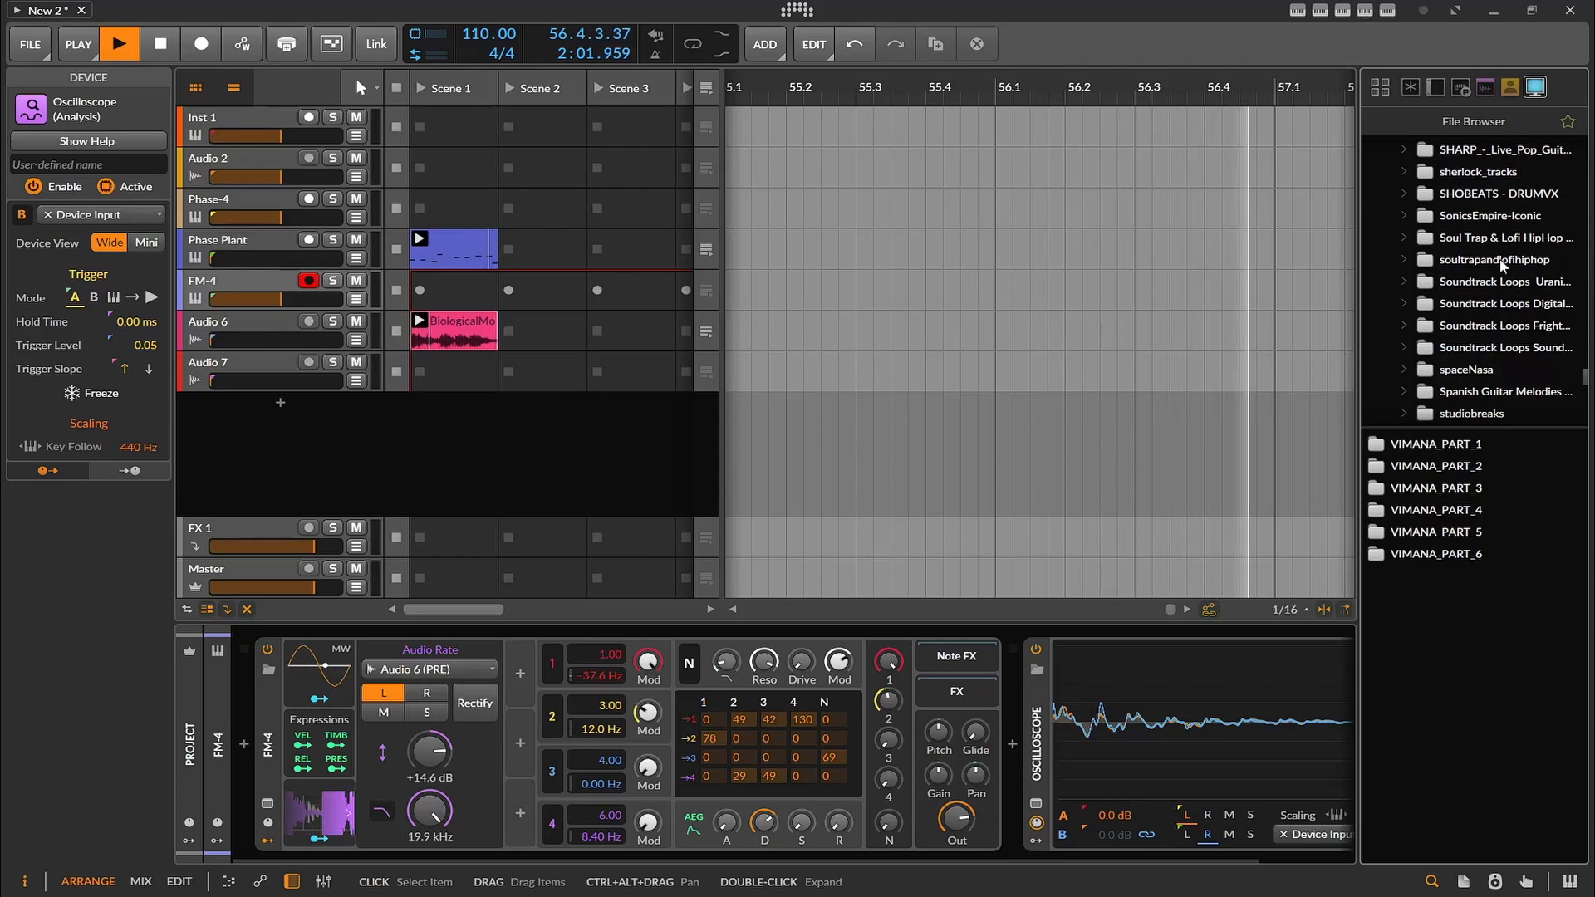
scroll(1498, 257, "down", 1)
scroll(1488, 341, "down", 1)
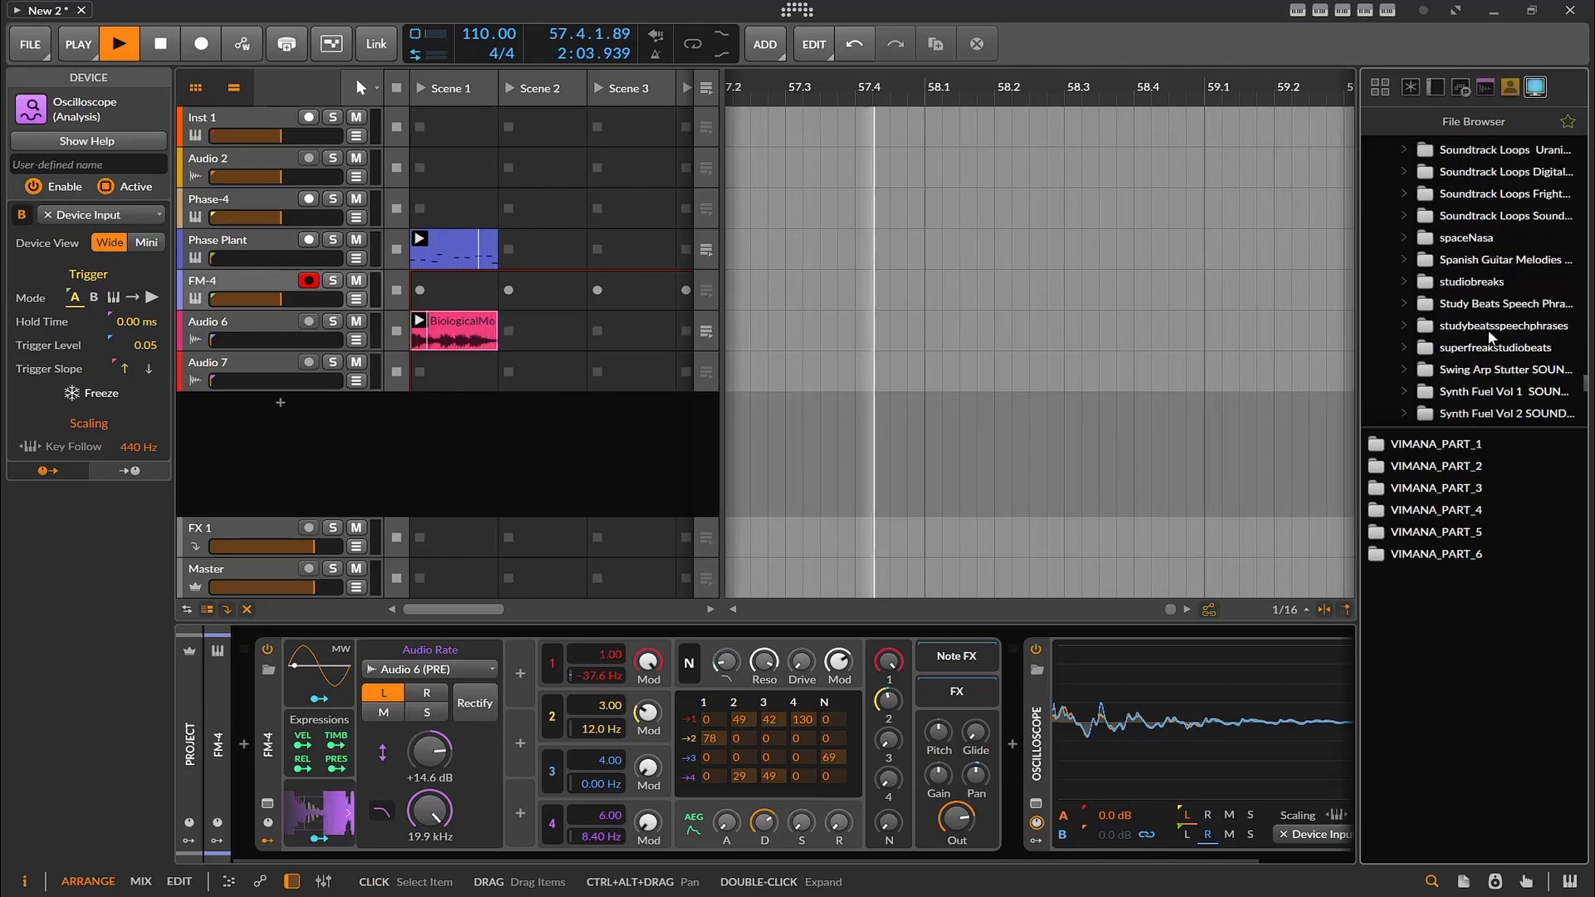
scroll(1493, 328, "down", 6)
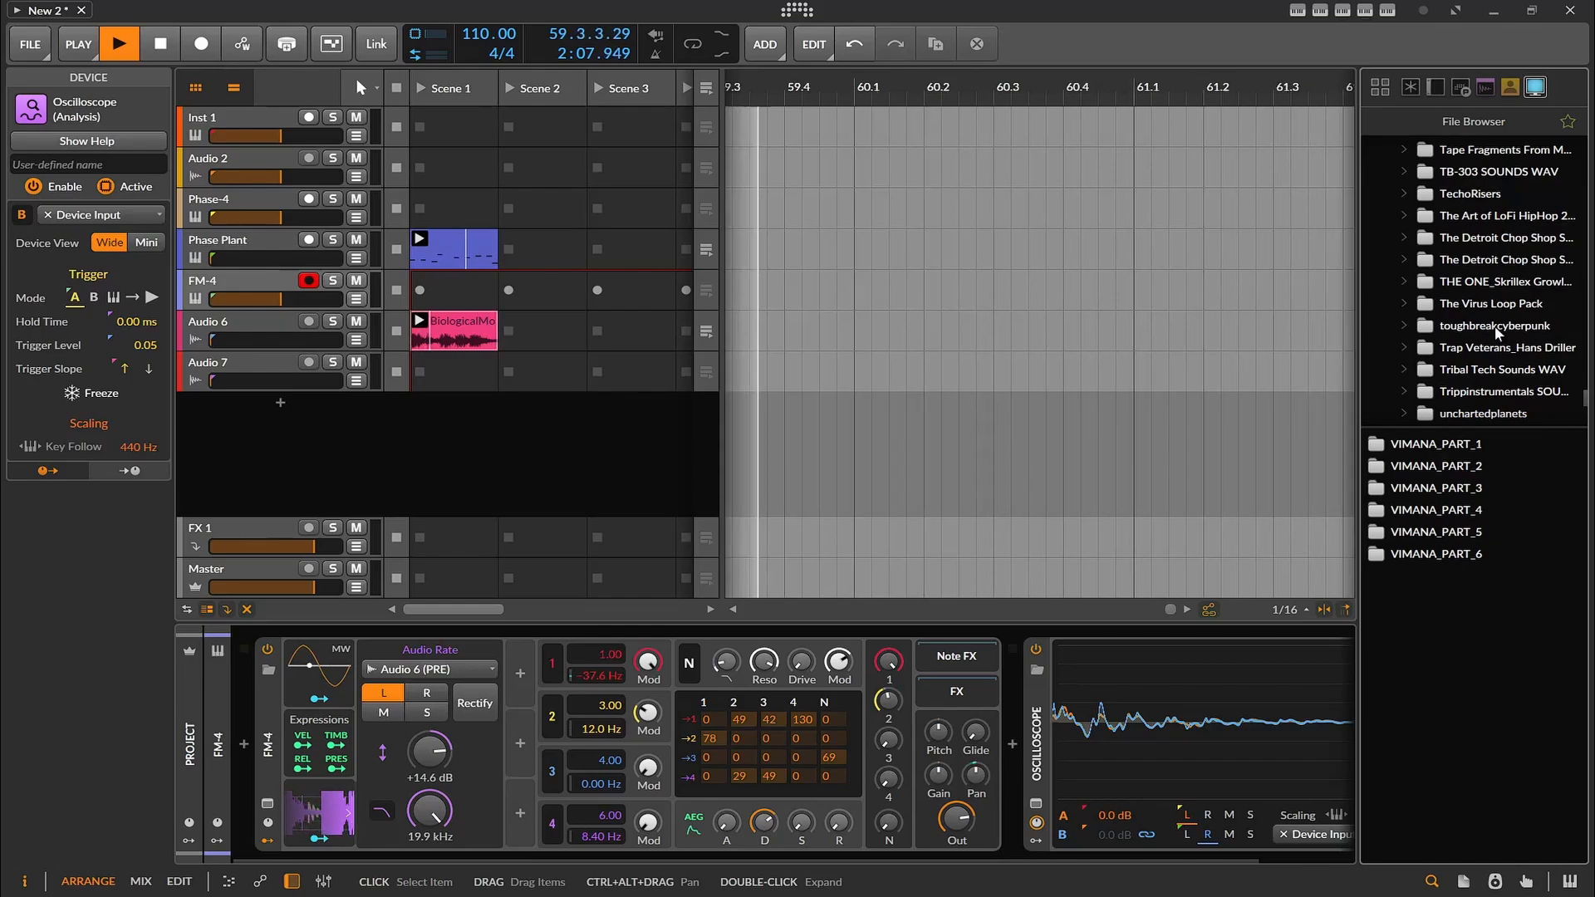
scroll(1493, 326, "up", 1)
scroll(1500, 308, "up", 1)
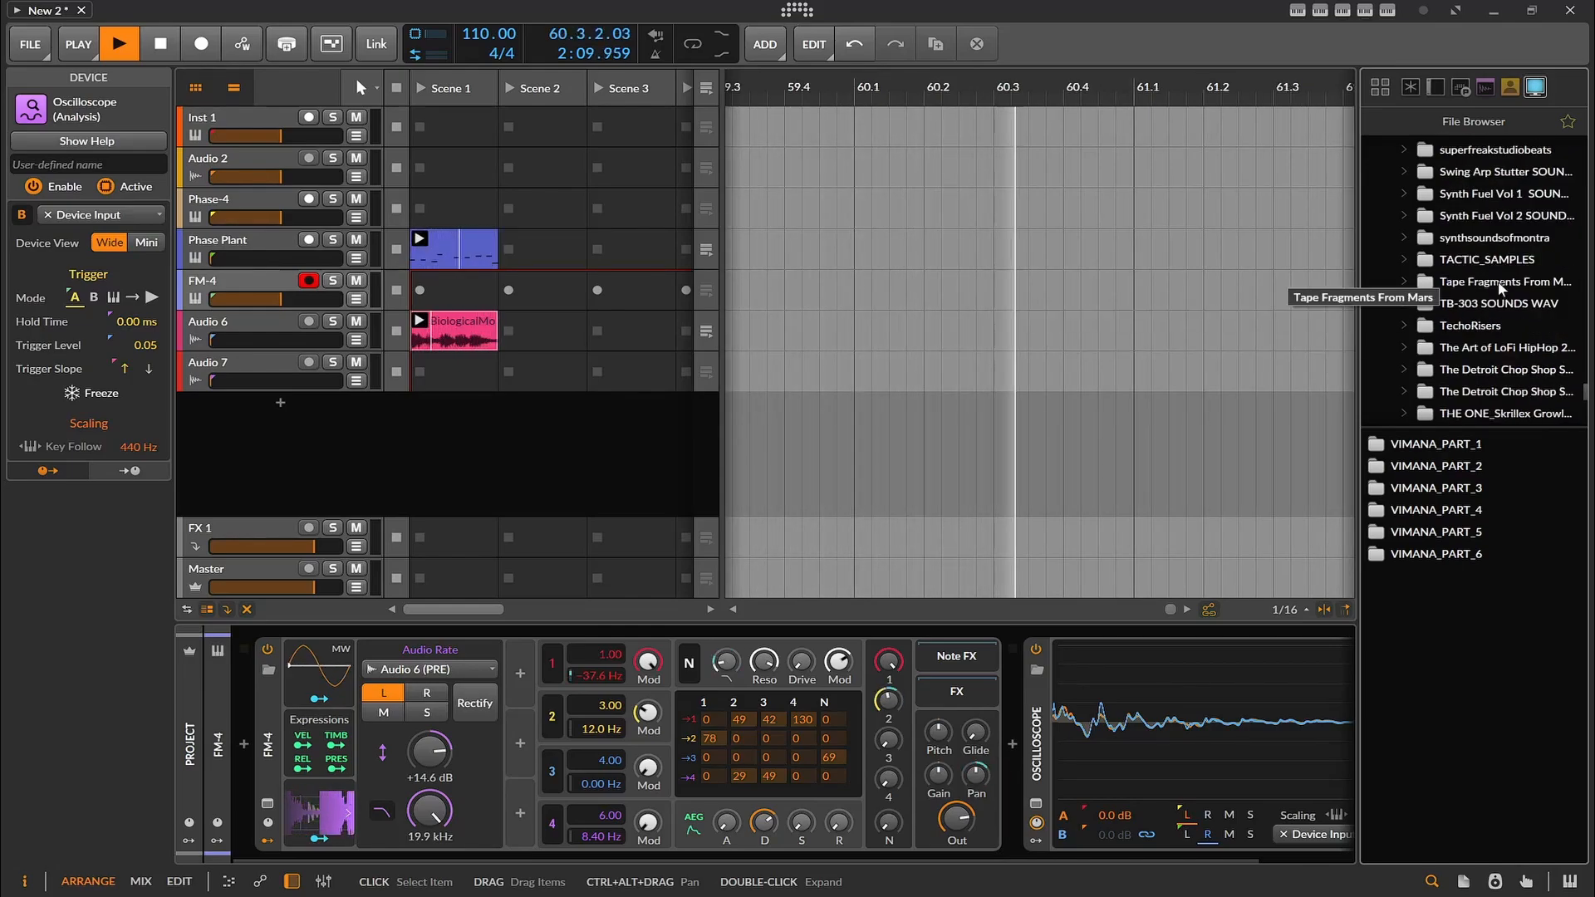
scroll(1500, 287, "up", 3)
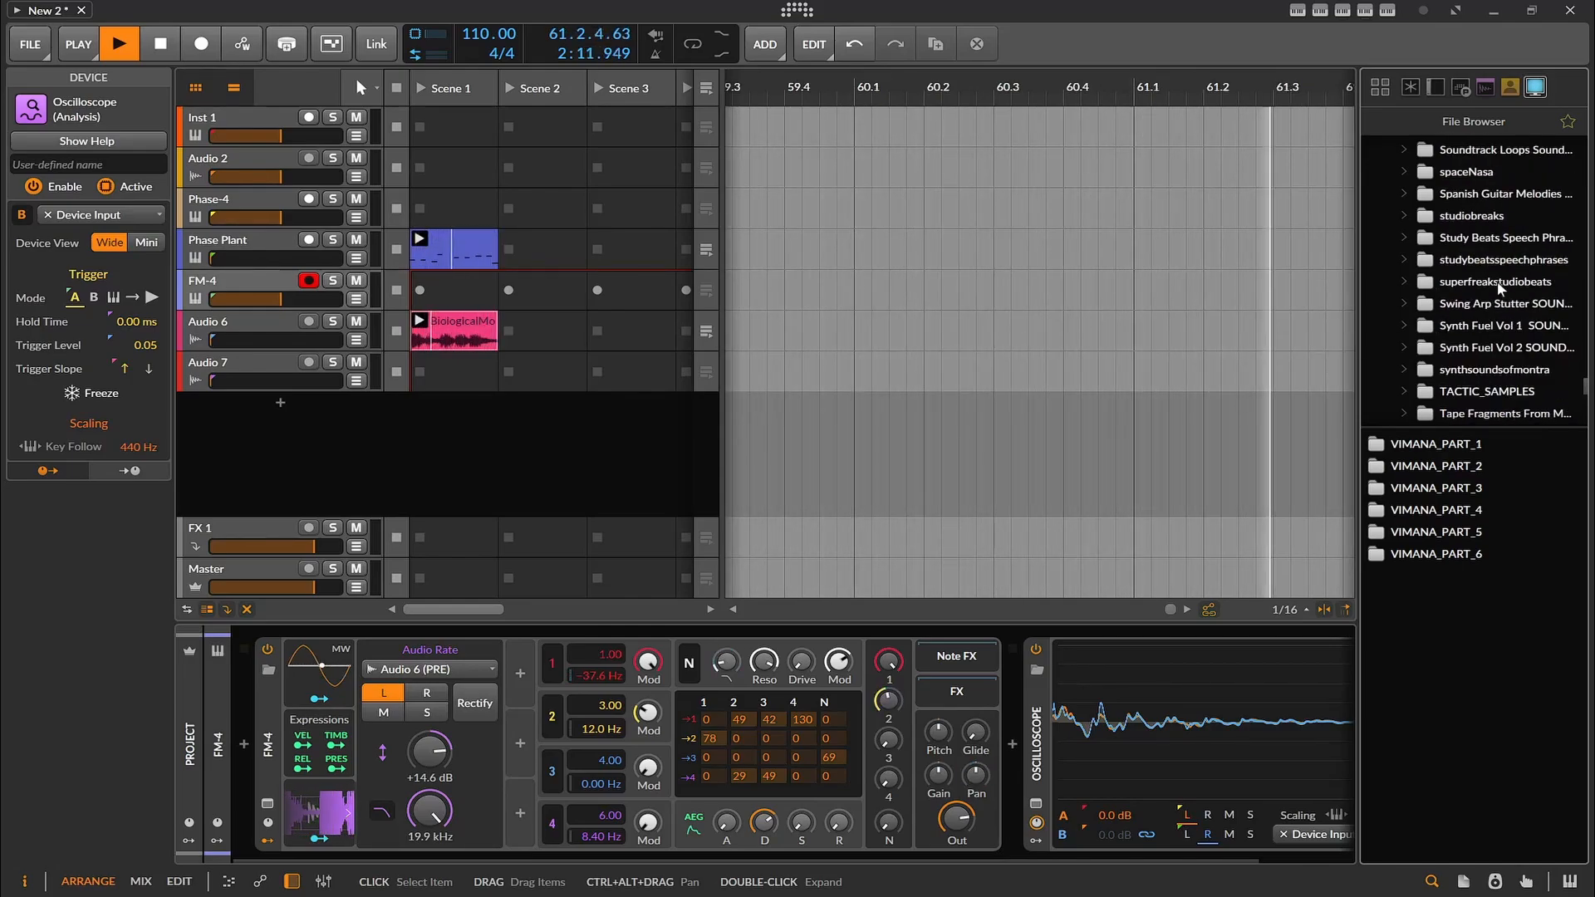
scroll(1510, 298, "up", 3)
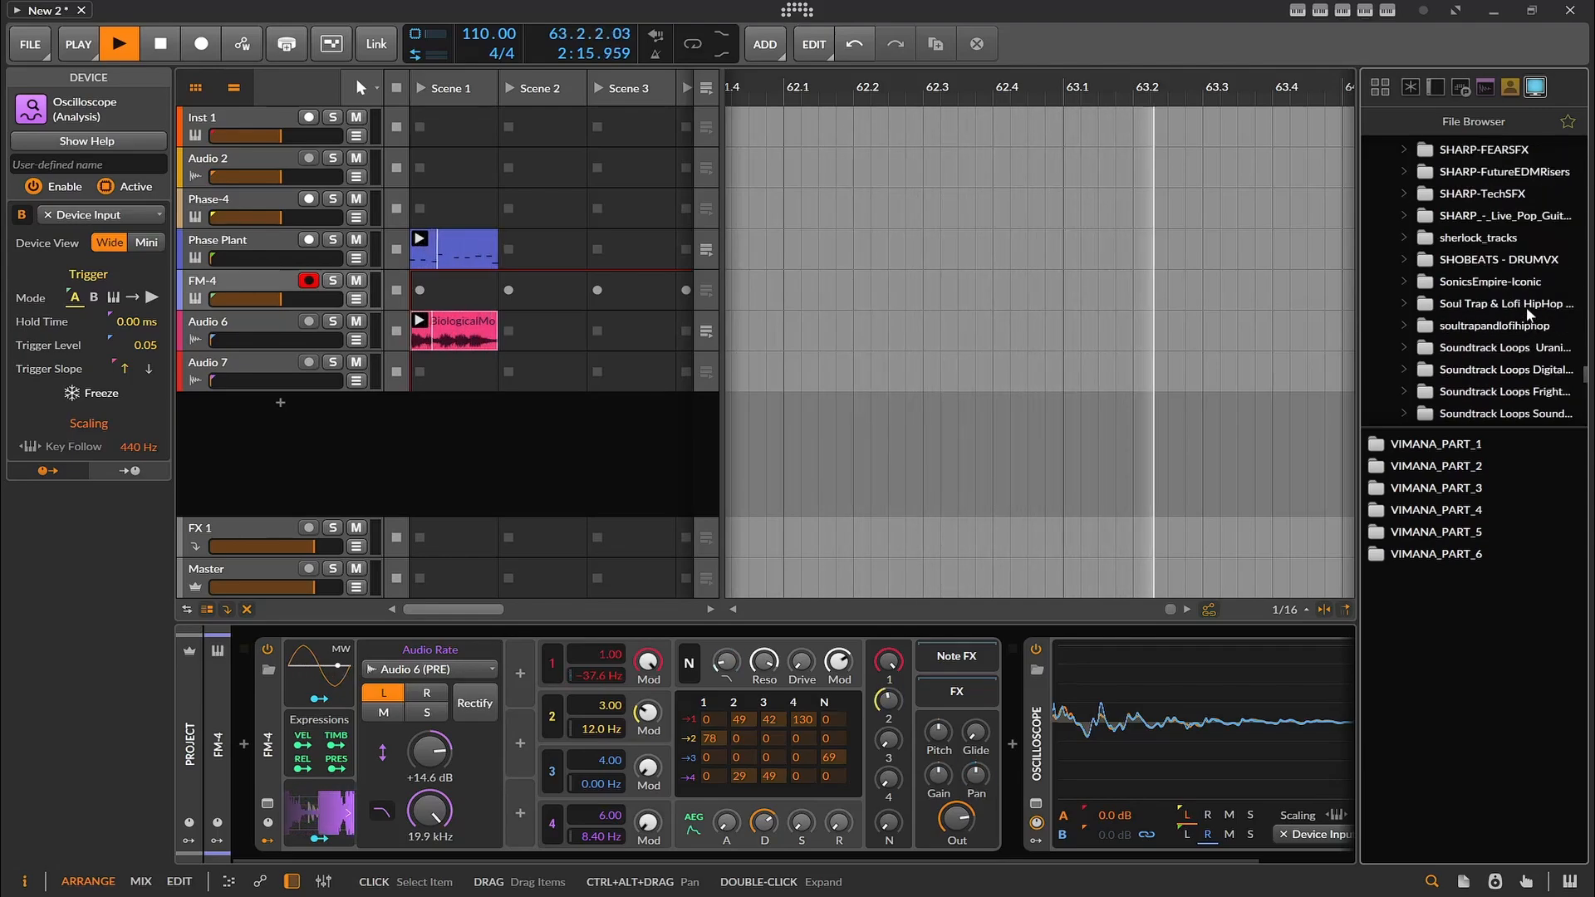
scroll(1526, 309, "down", 2)
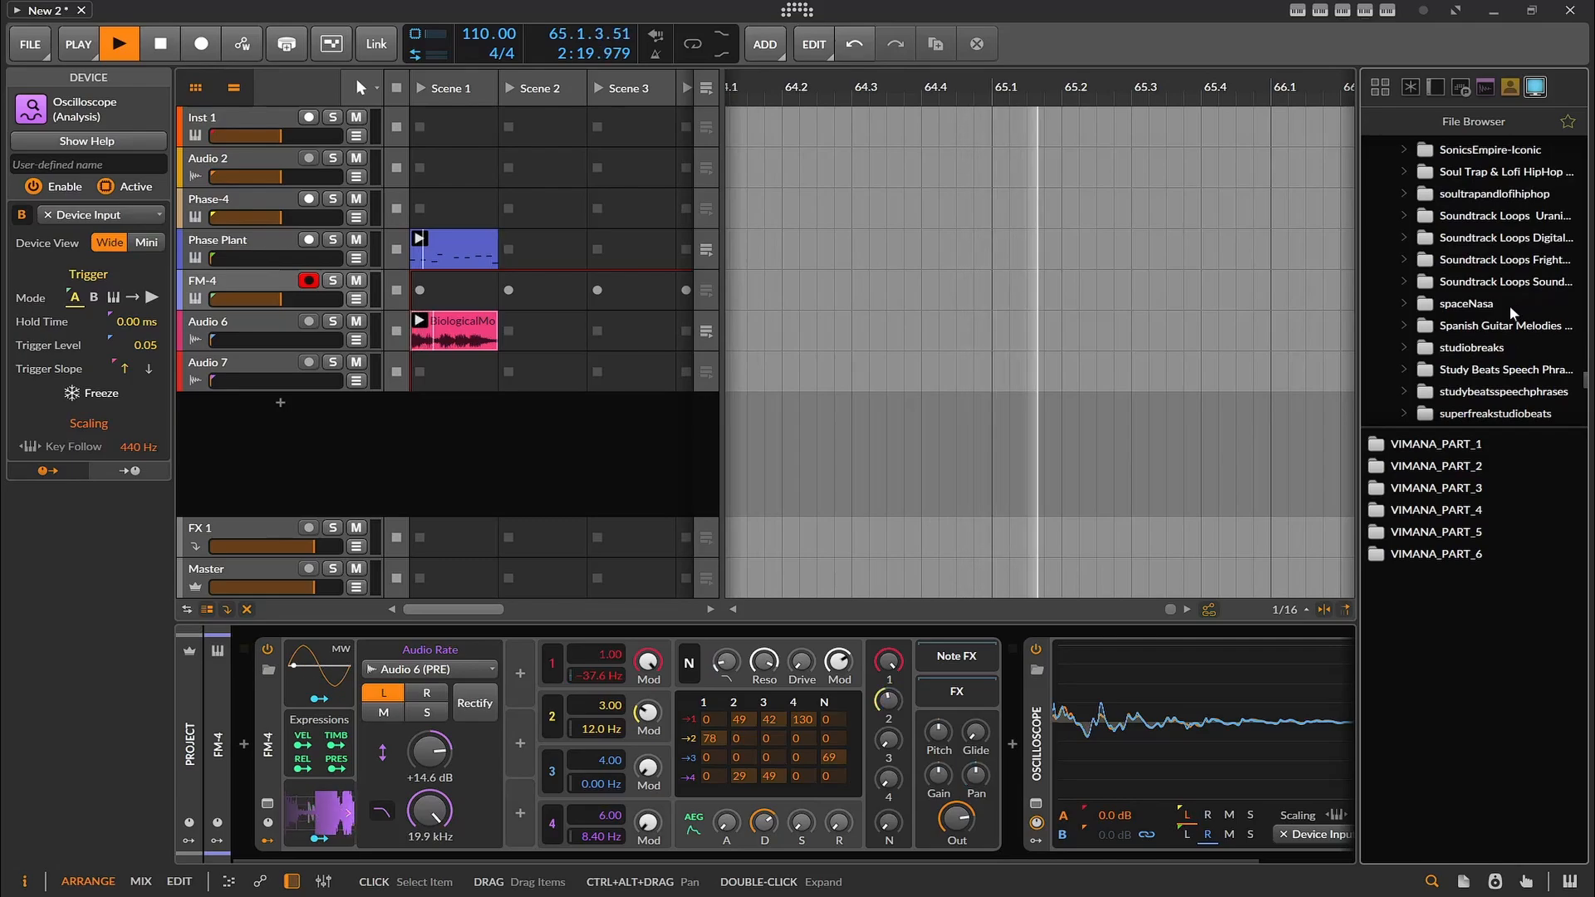
scroll(1509, 316, "down", 1)
scroll(1505, 340, "down", 6)
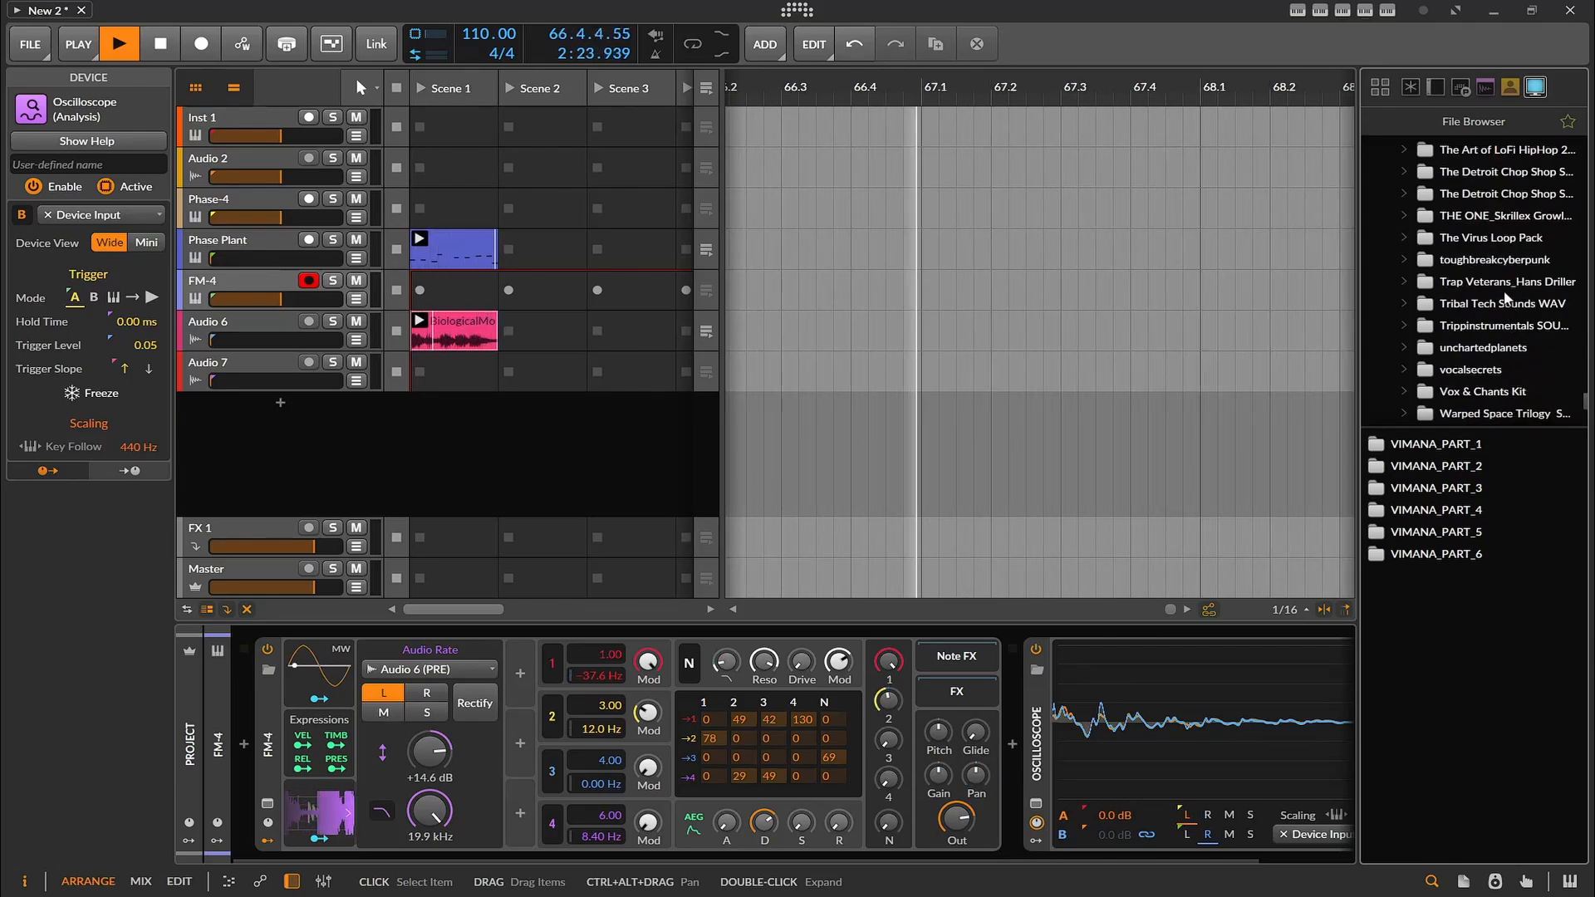
scroll(1506, 299, "up", 4)
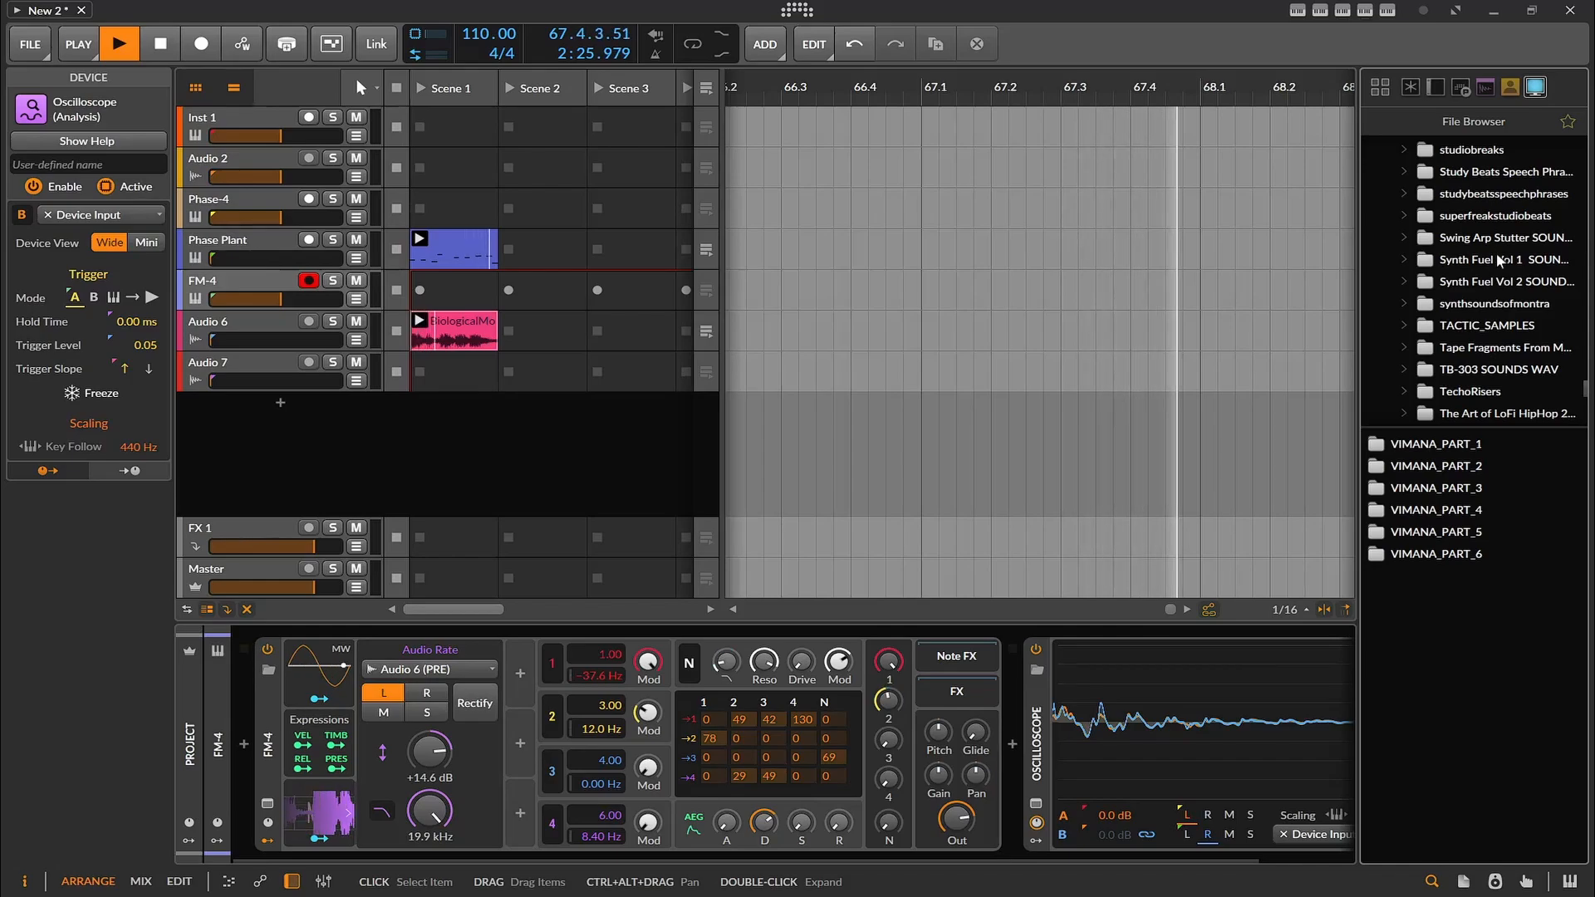
scroll(1499, 260, "up", 3)
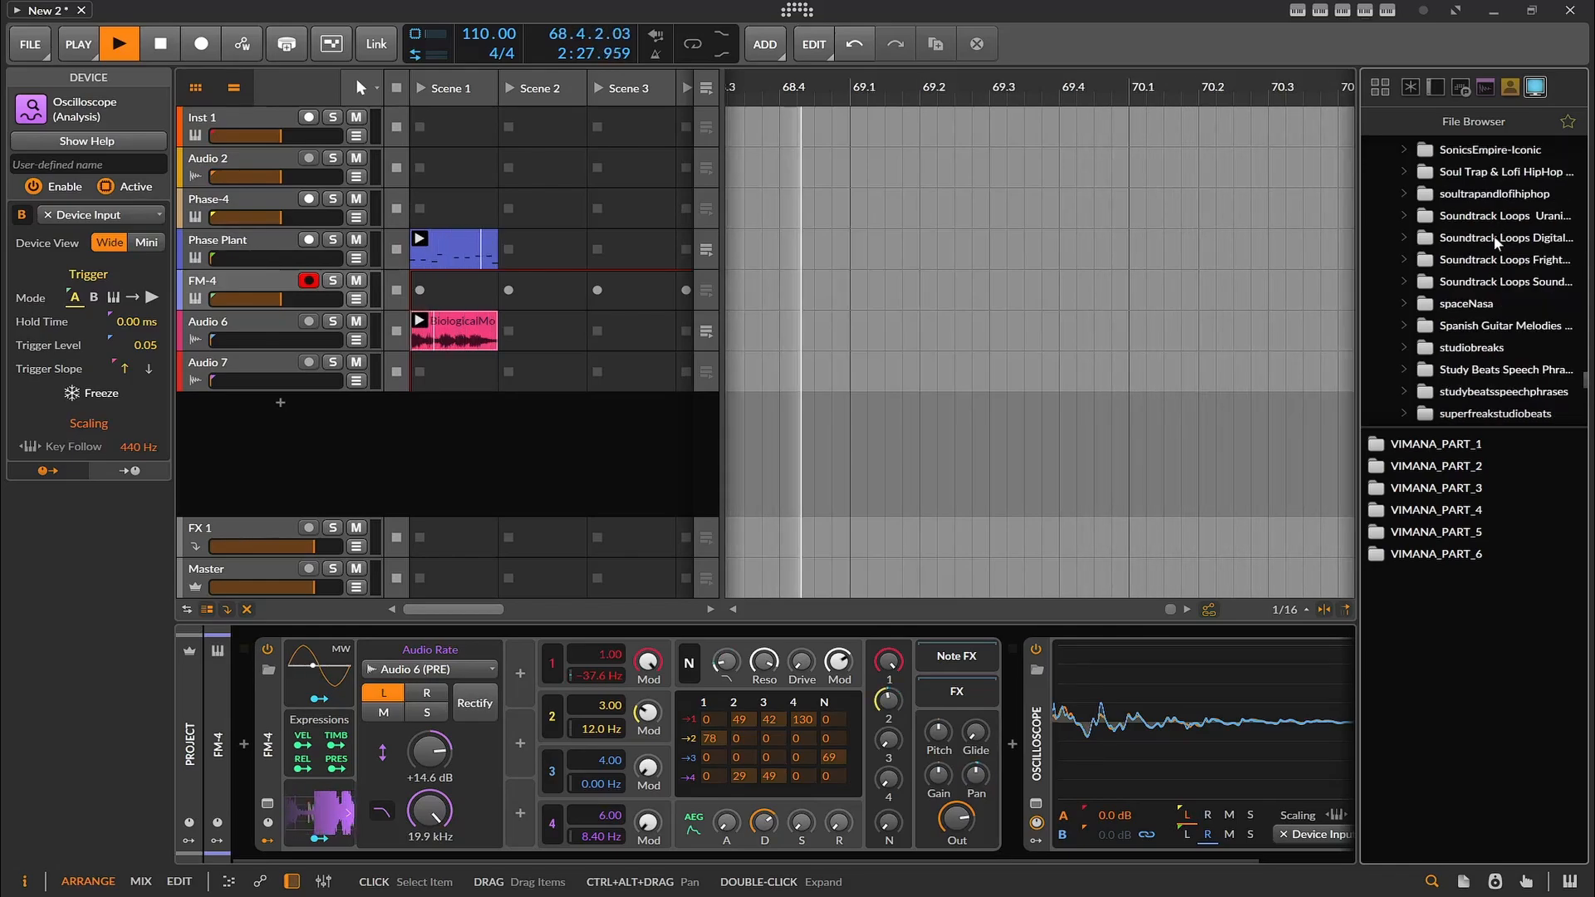
- Open the Sound Files folder of the last Soundtrack Loops pack and go to Female Phrases, Female Filtered
double_click(1500, 281)
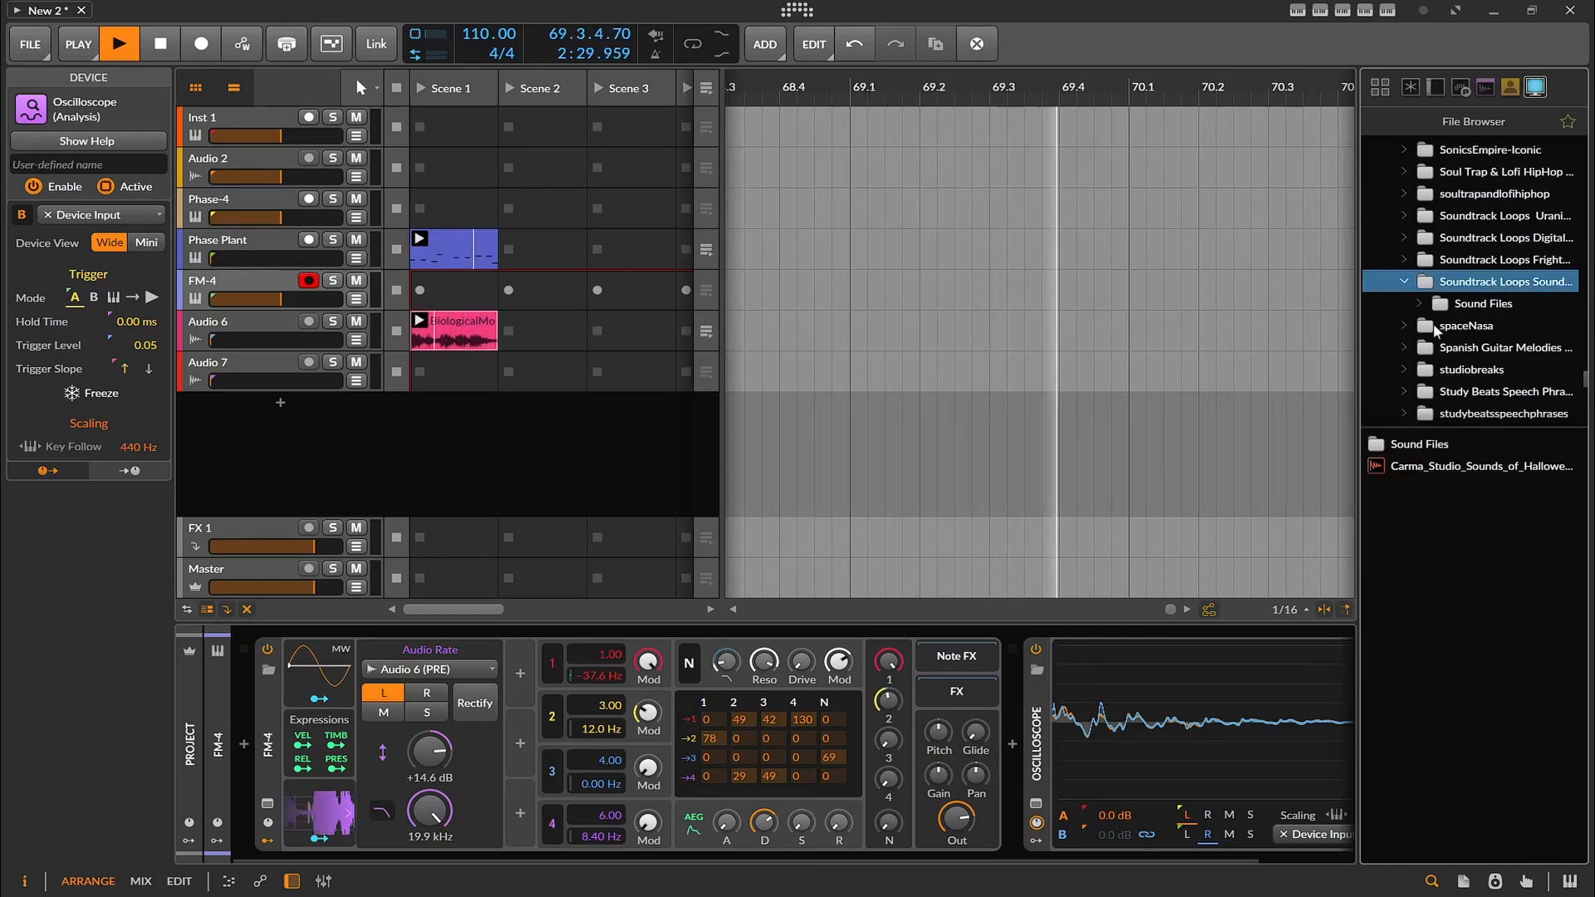
double_click(1483, 303)
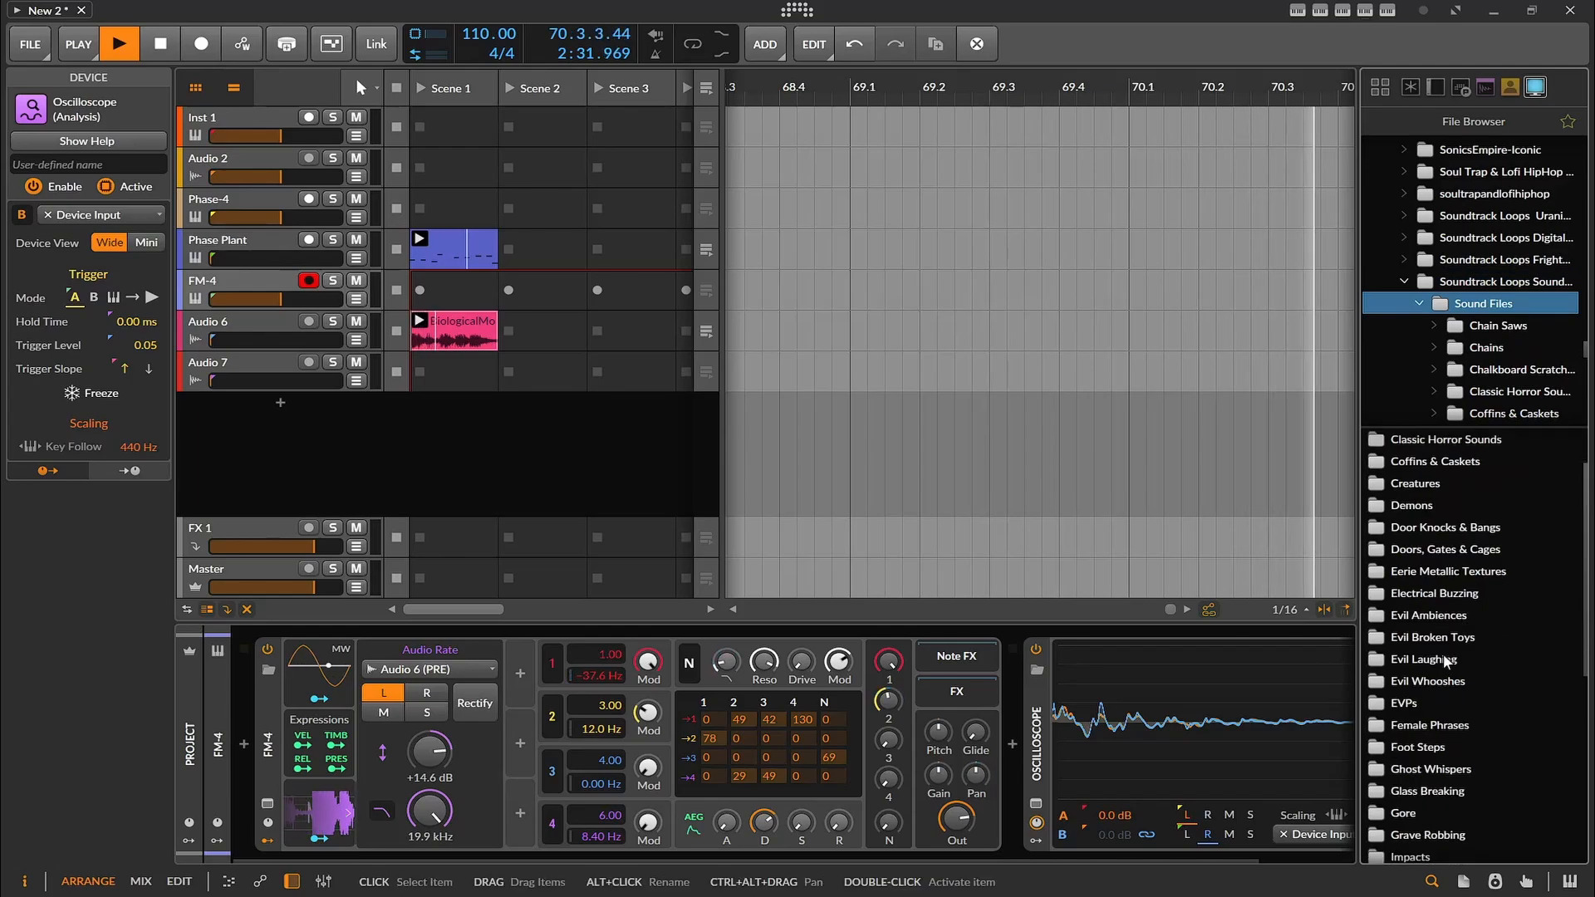
scroll(1449, 669, "down", 1)
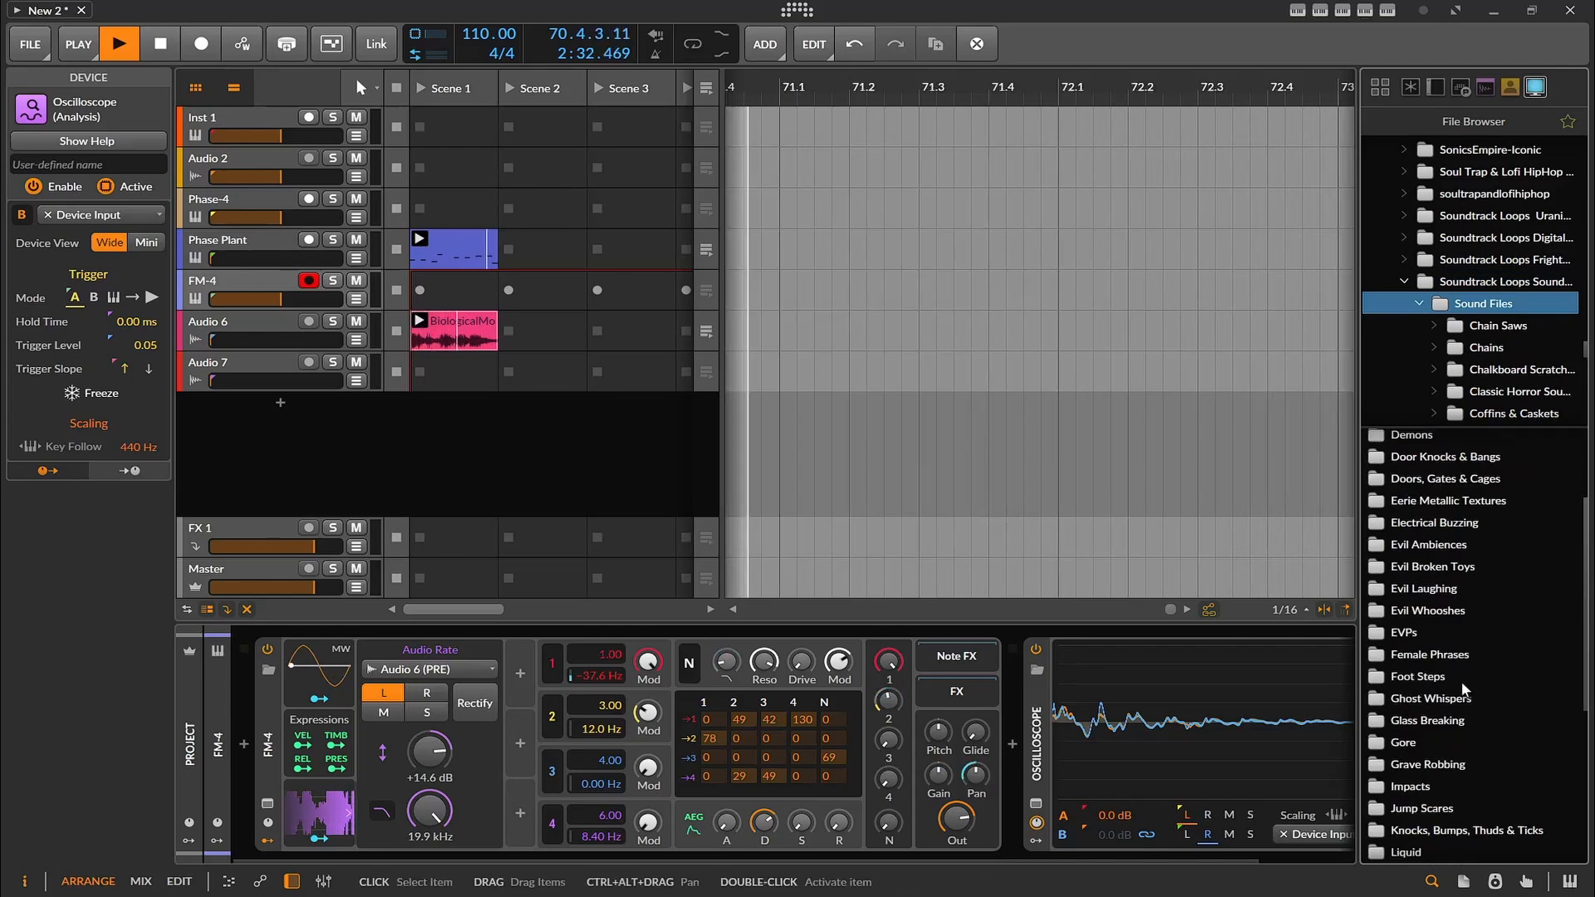
double_click(1421, 654)
left_click(1429, 554)
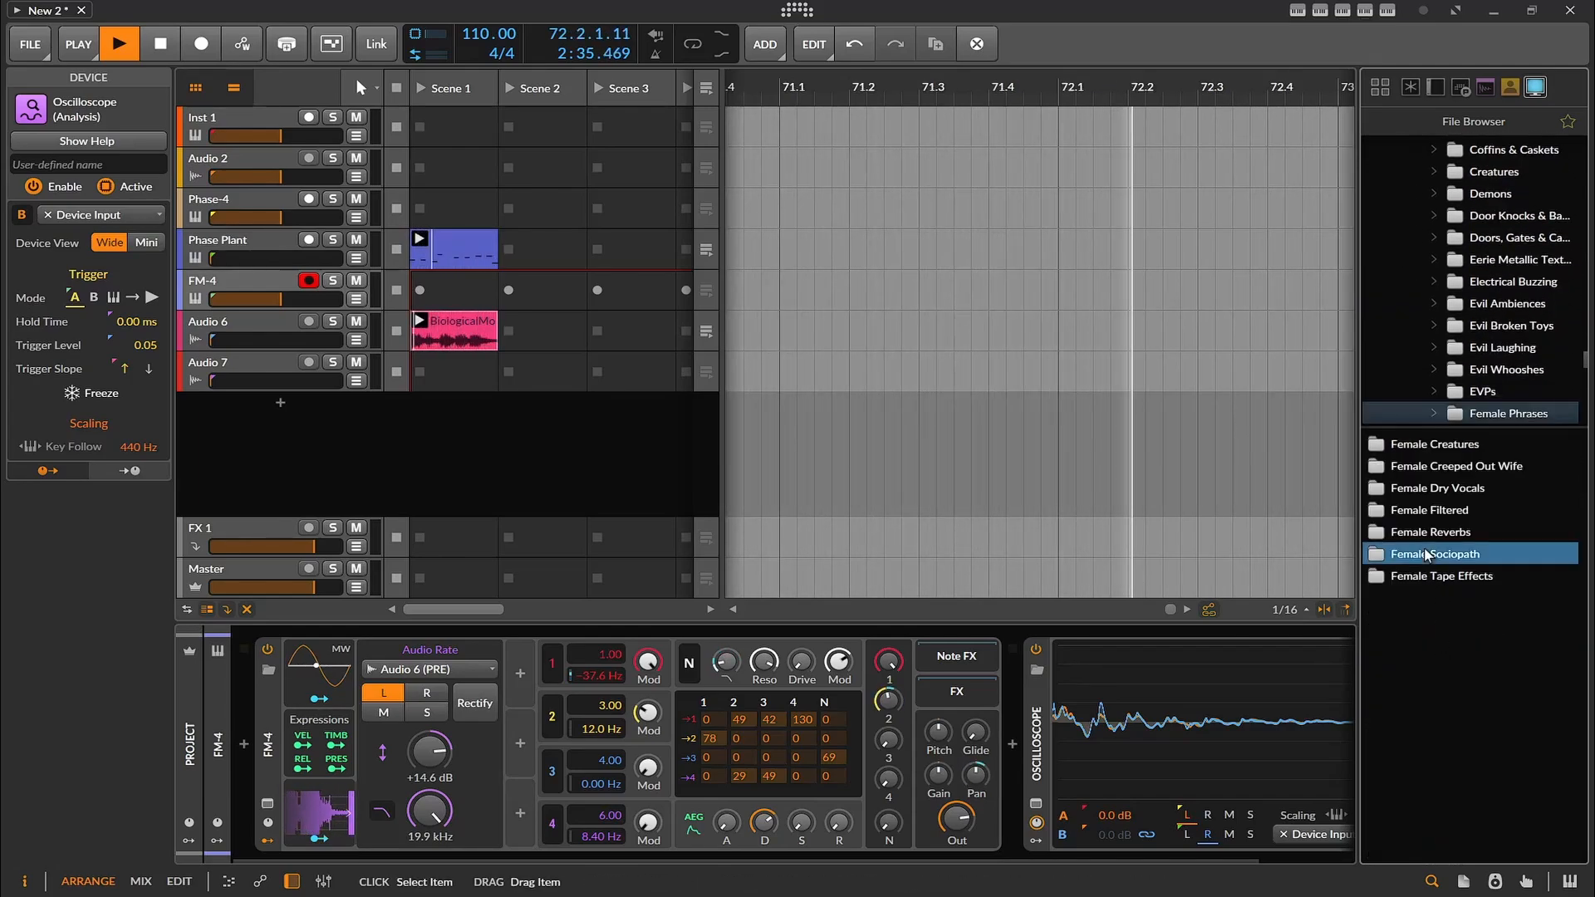
double_click(1422, 513)
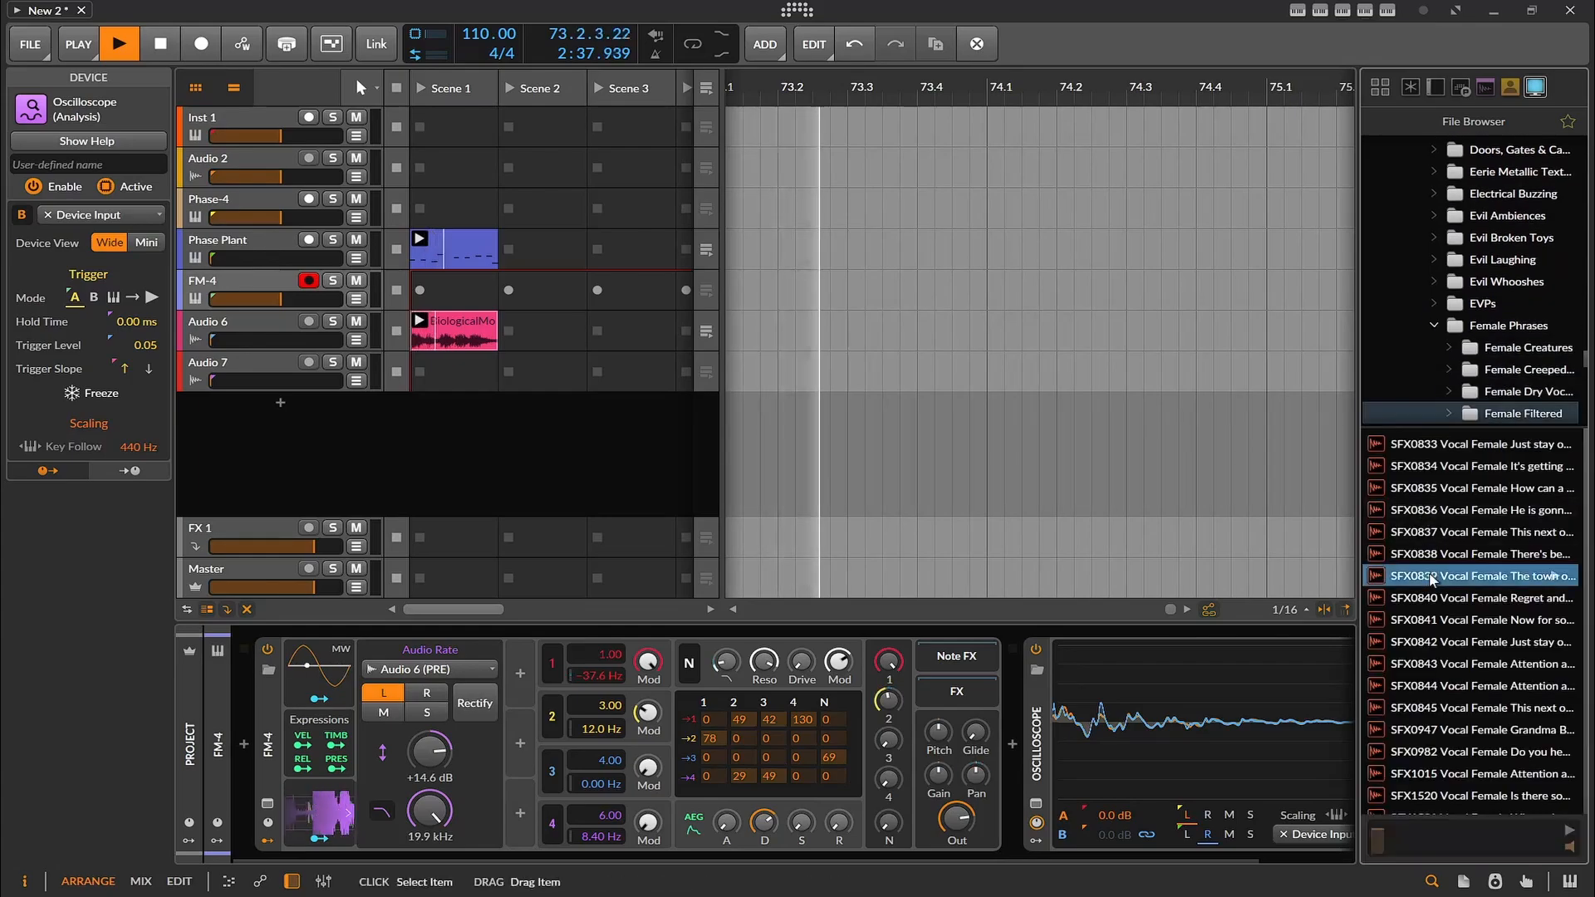
- Replace the Audio 6 clip in Scene 1 with the SFX0839 Vocal Female sample, and stop playback after listening
left_click(1447, 577)
left_click_drag(1448, 584, 453, 330)
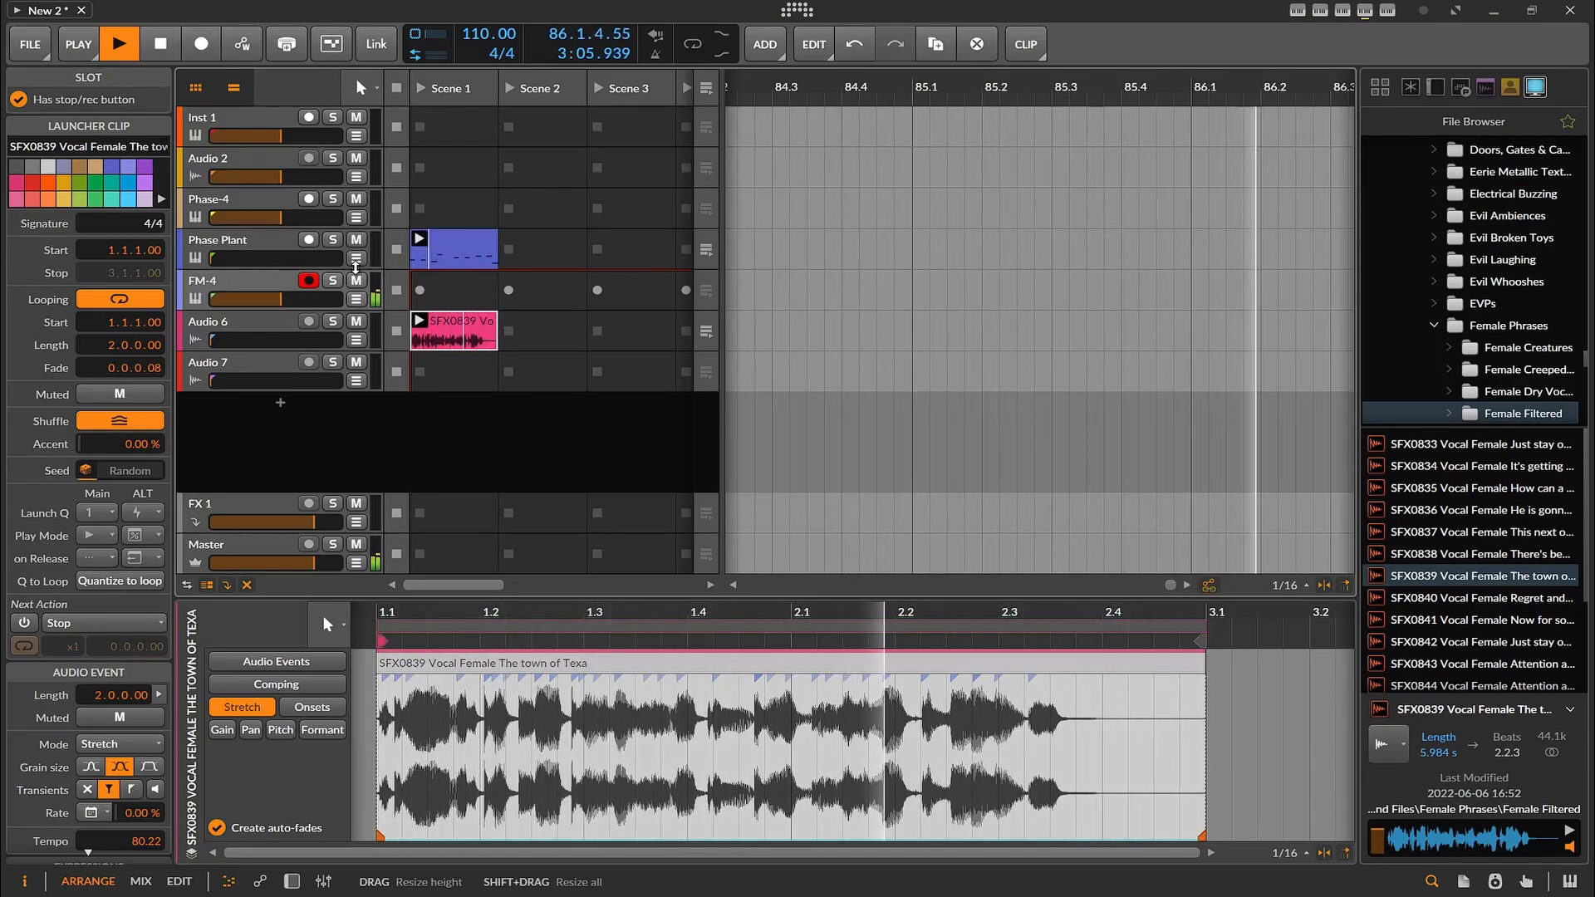
left_click(169, 50)
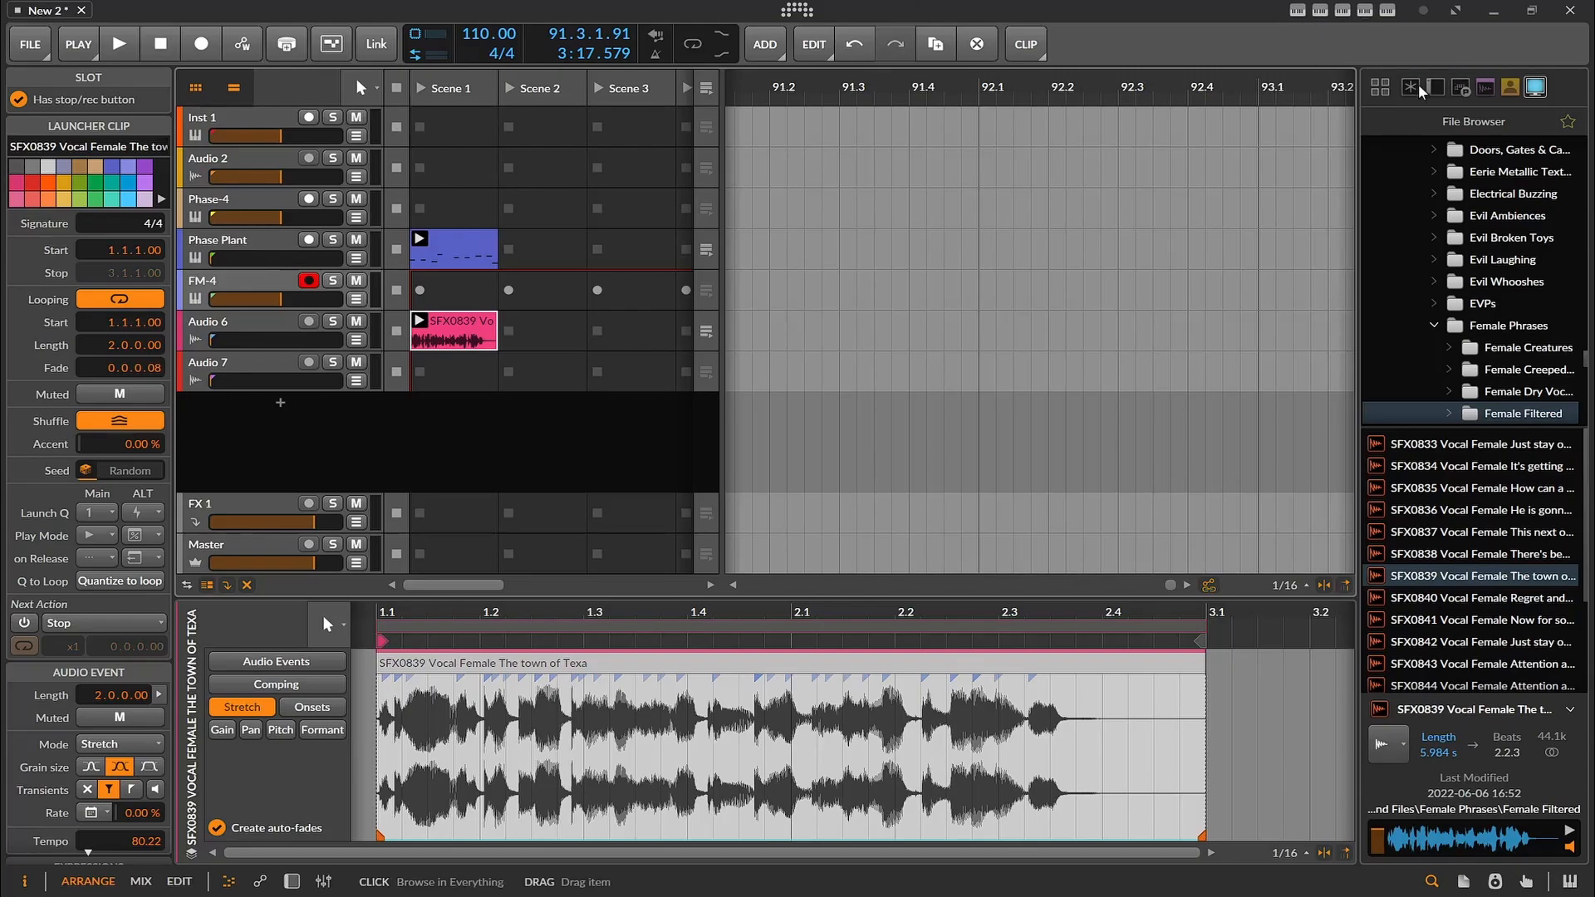
- Search the whole browser library for "vo"
left_click(1450, 83)
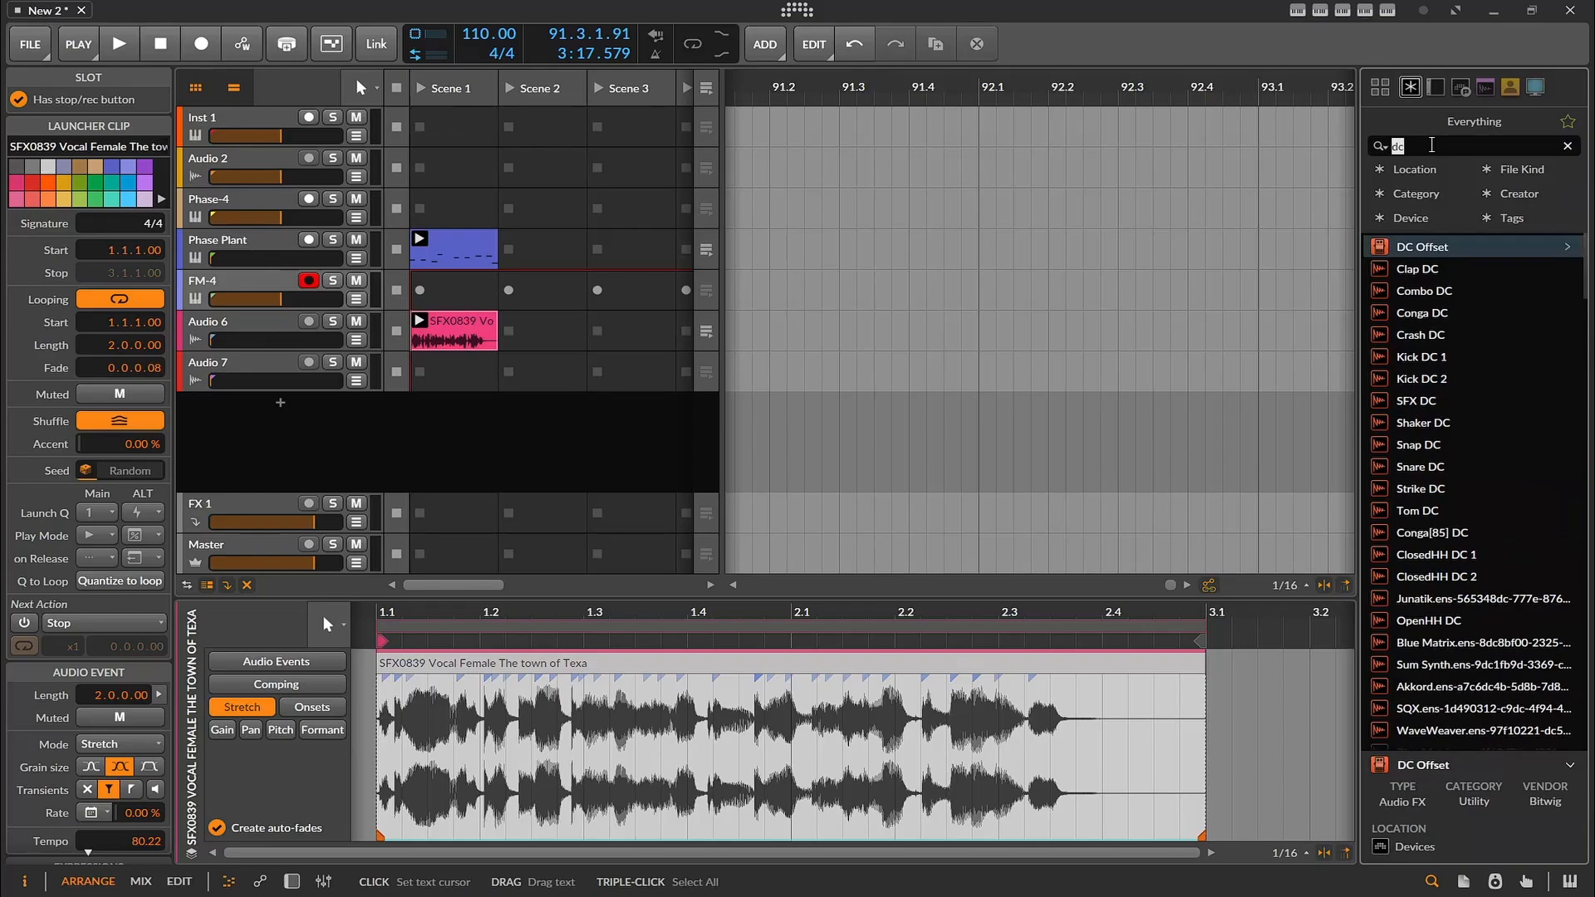
key("Escape")
left_click(1431, 144)
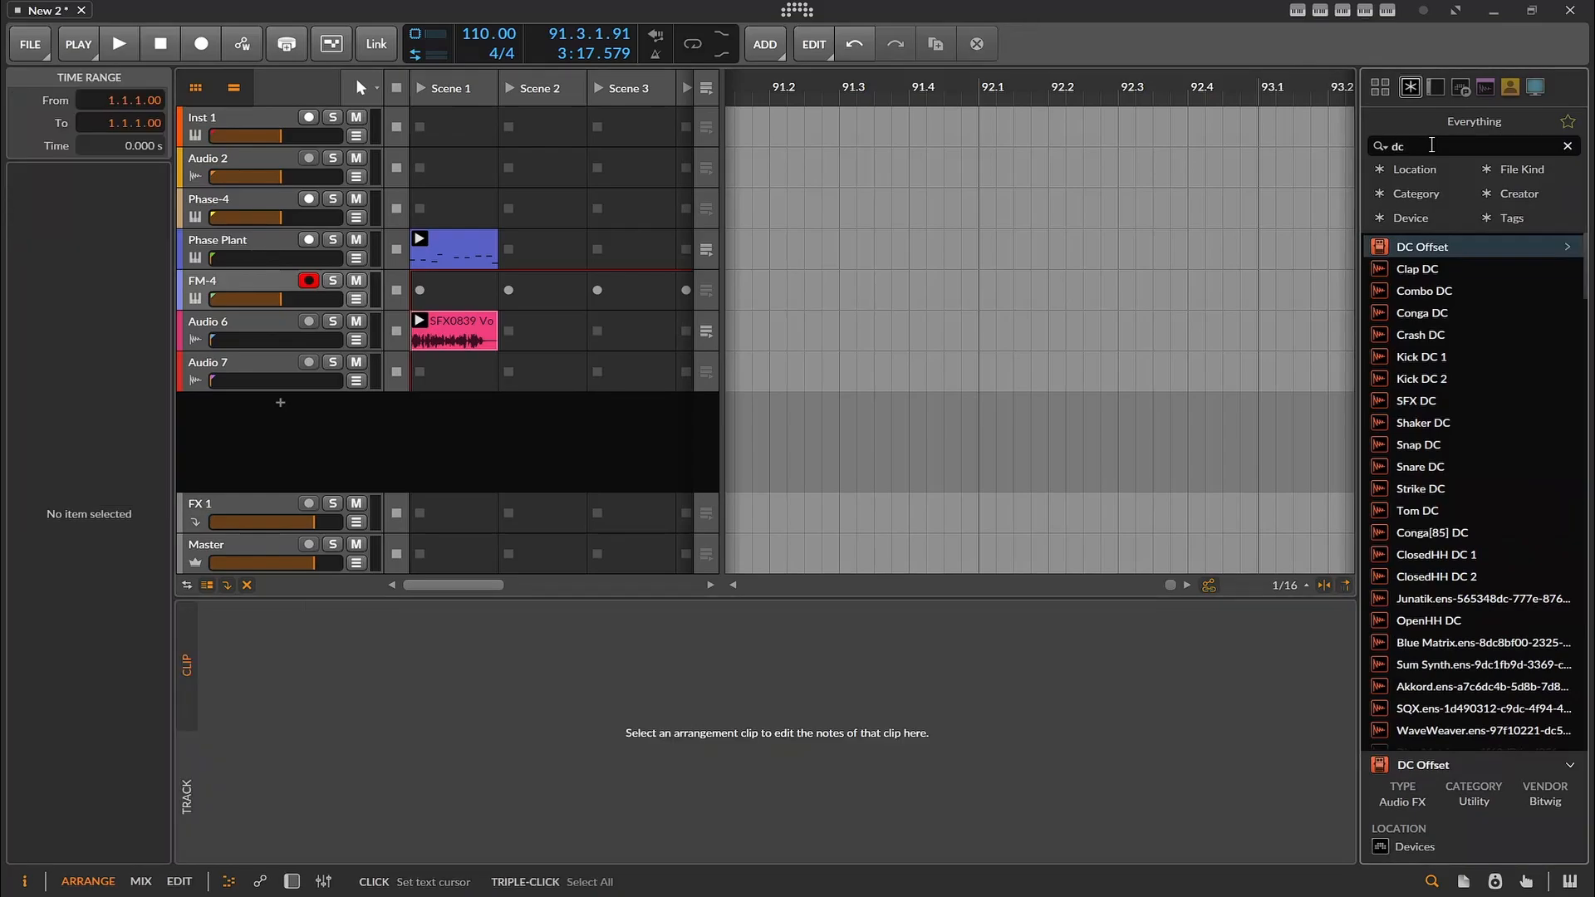
key("BackSpace")
type("vo")
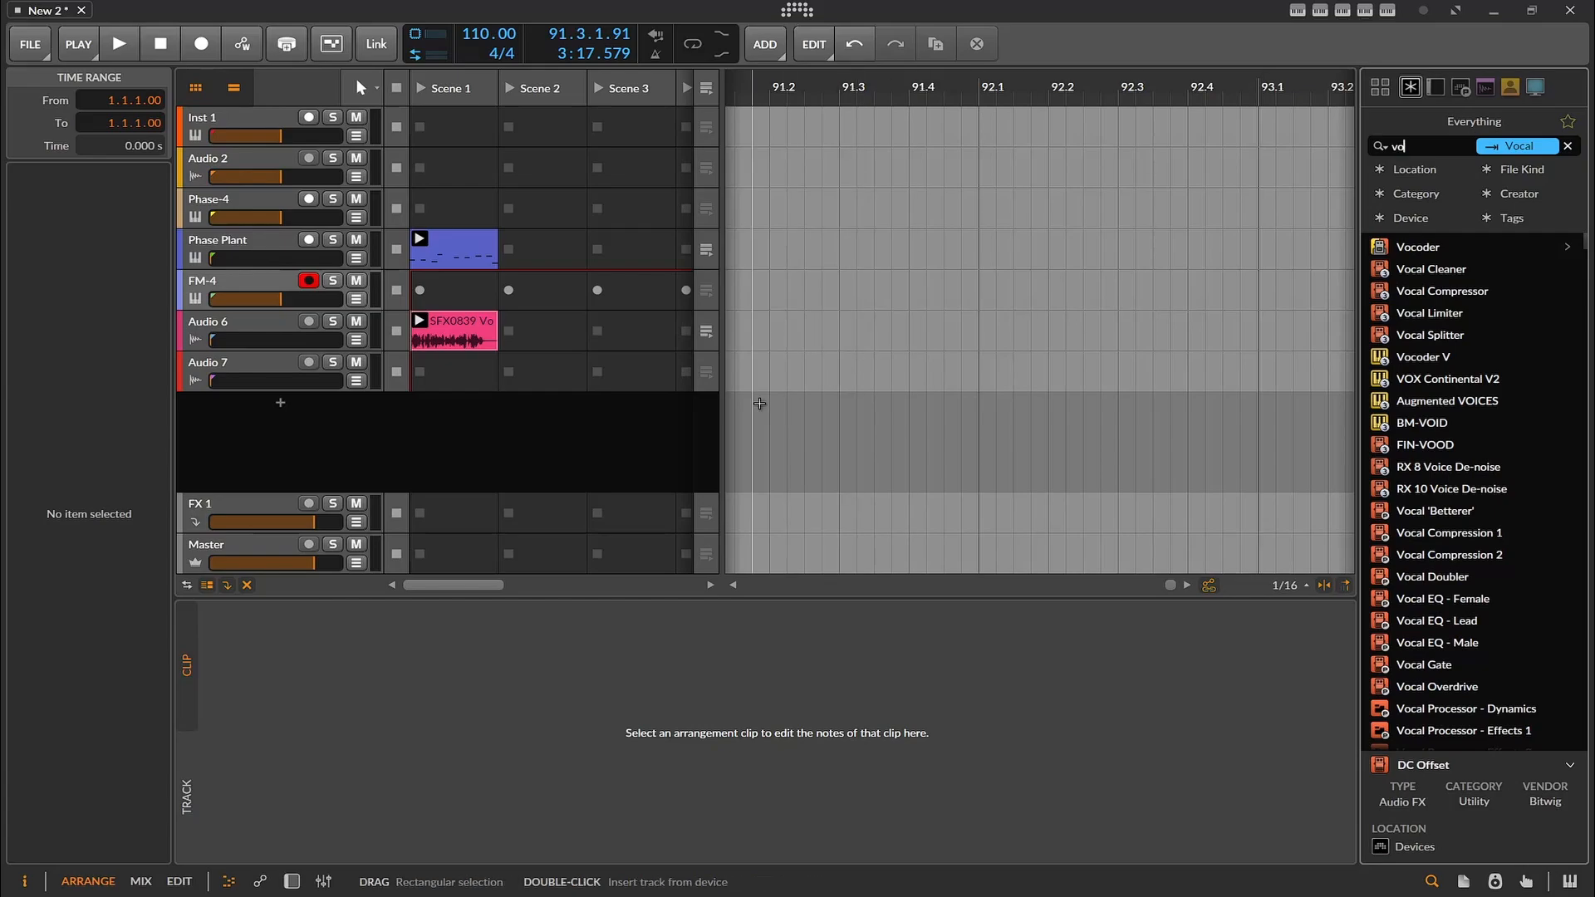
- Show the FM-4 track's device chain and start playback
left_click(432, 319)
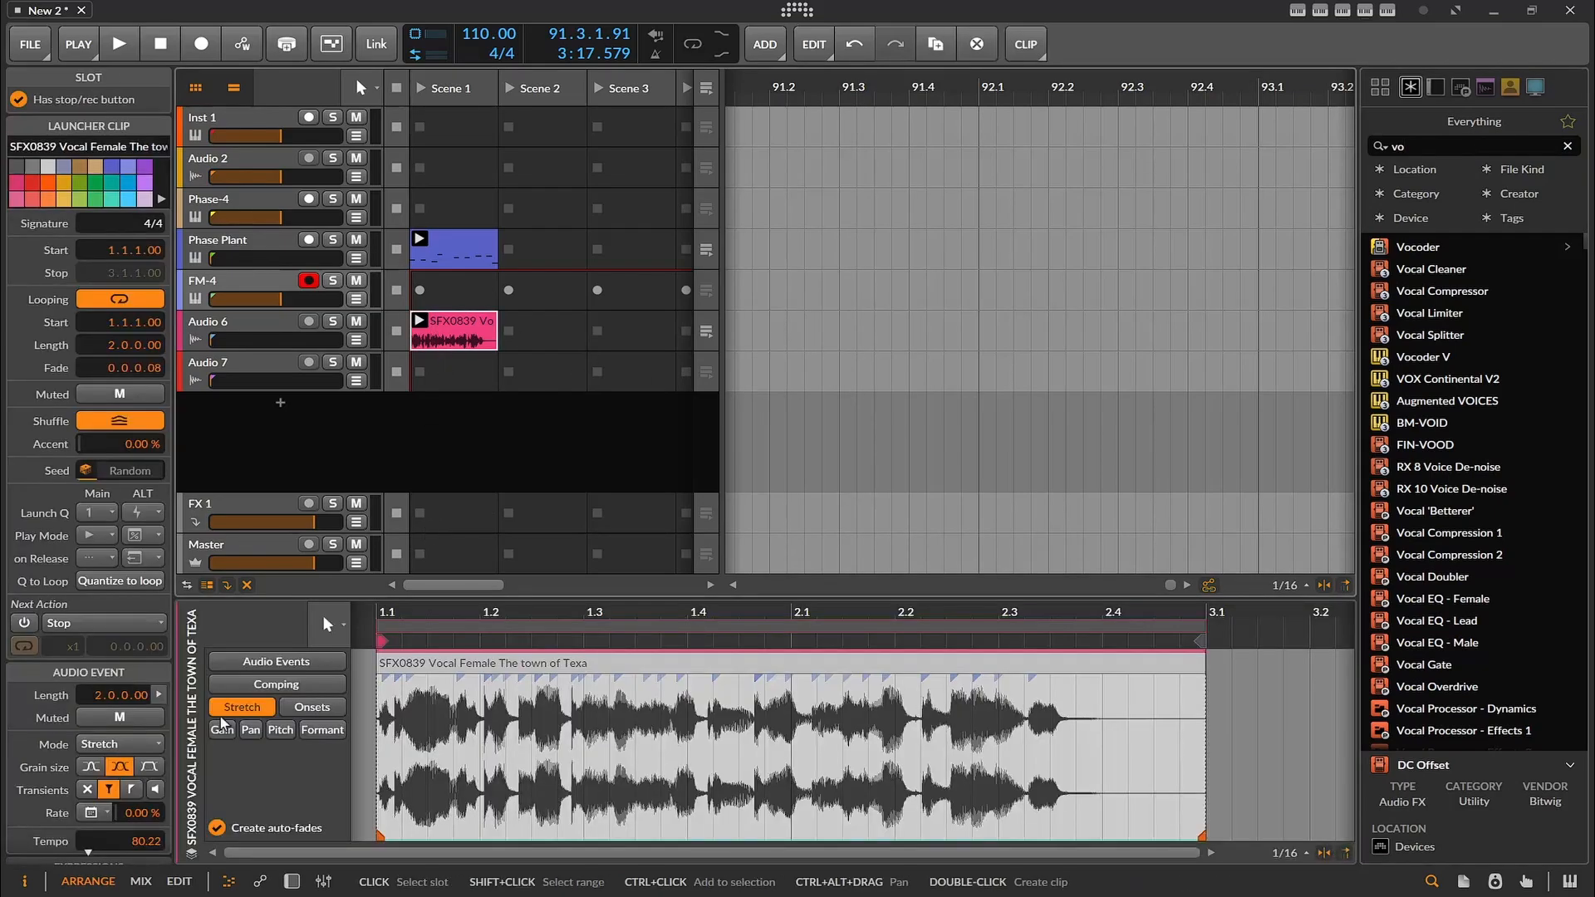
left_click(235, 287)
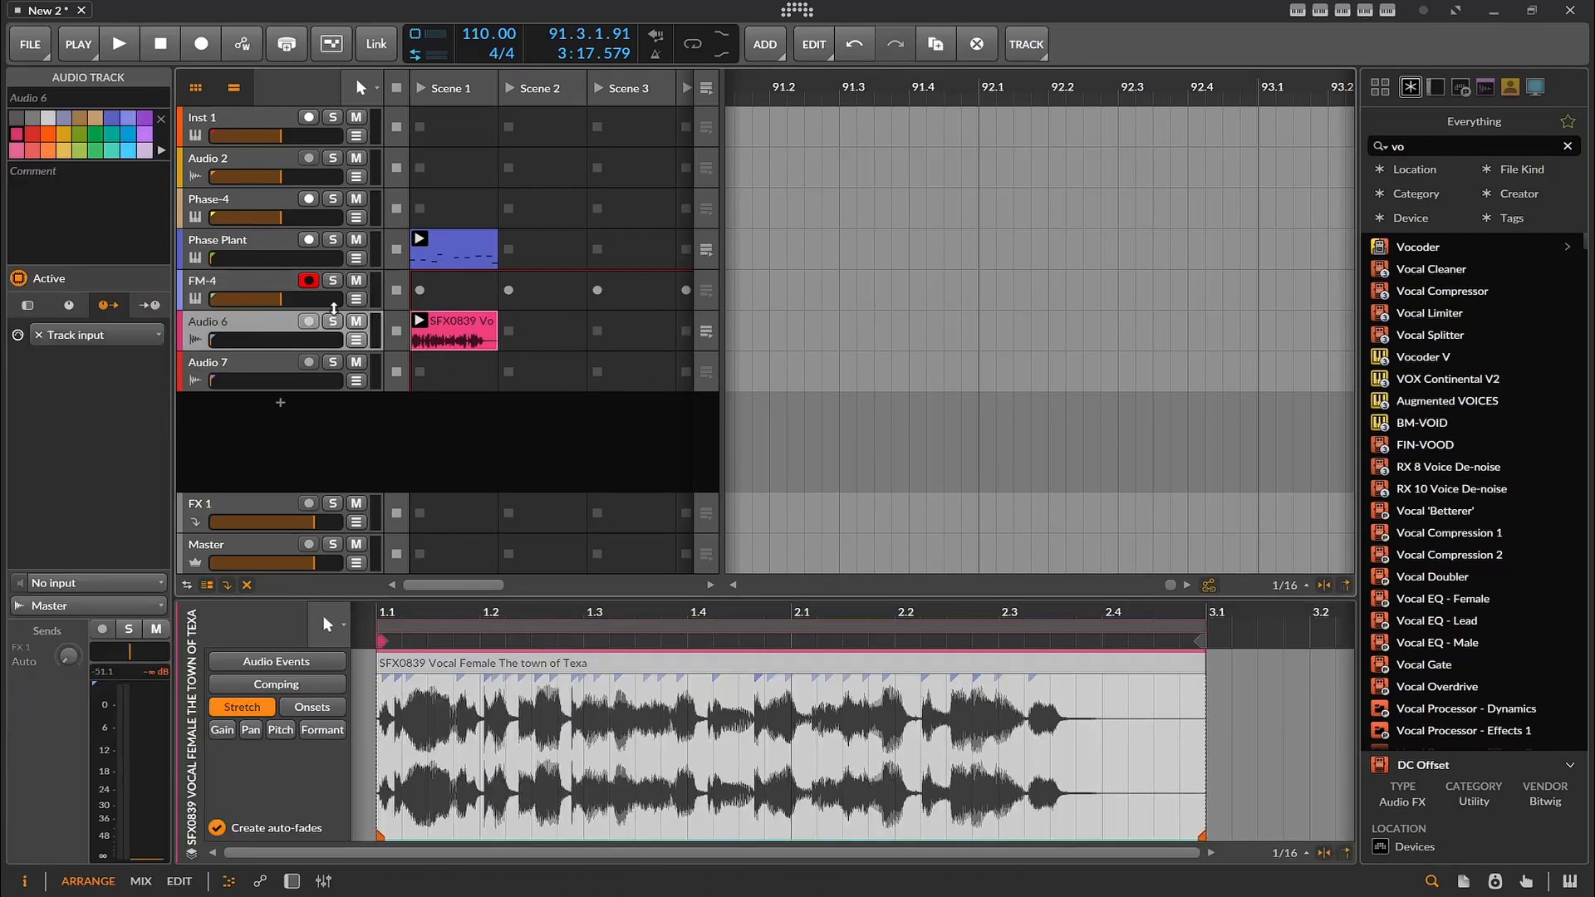
left_click(291, 882)
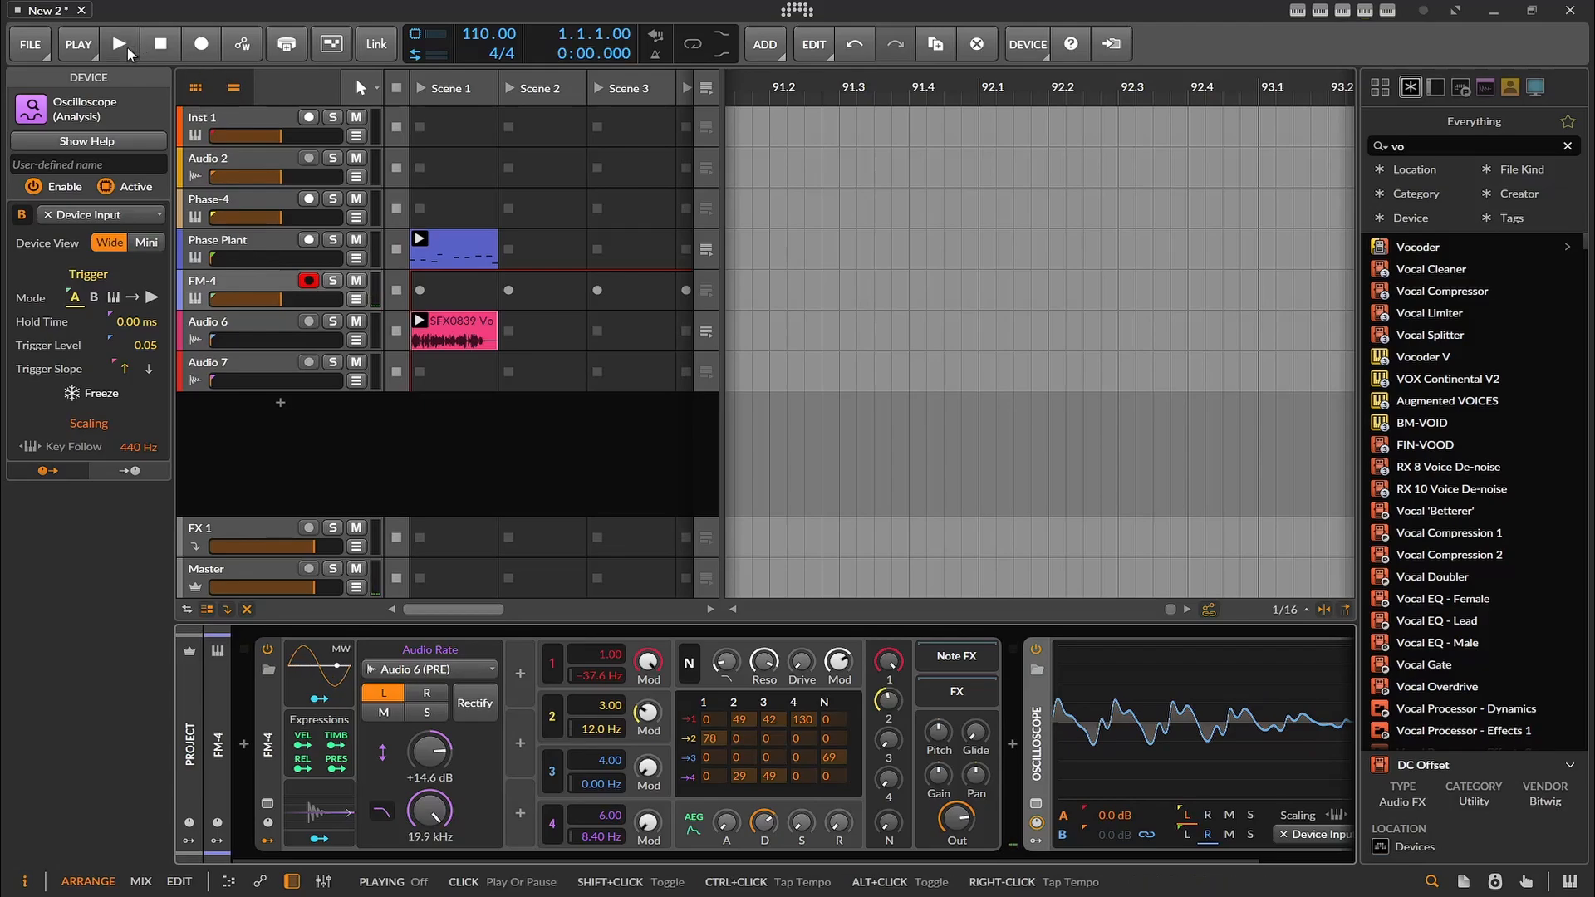
left_click(128, 53)
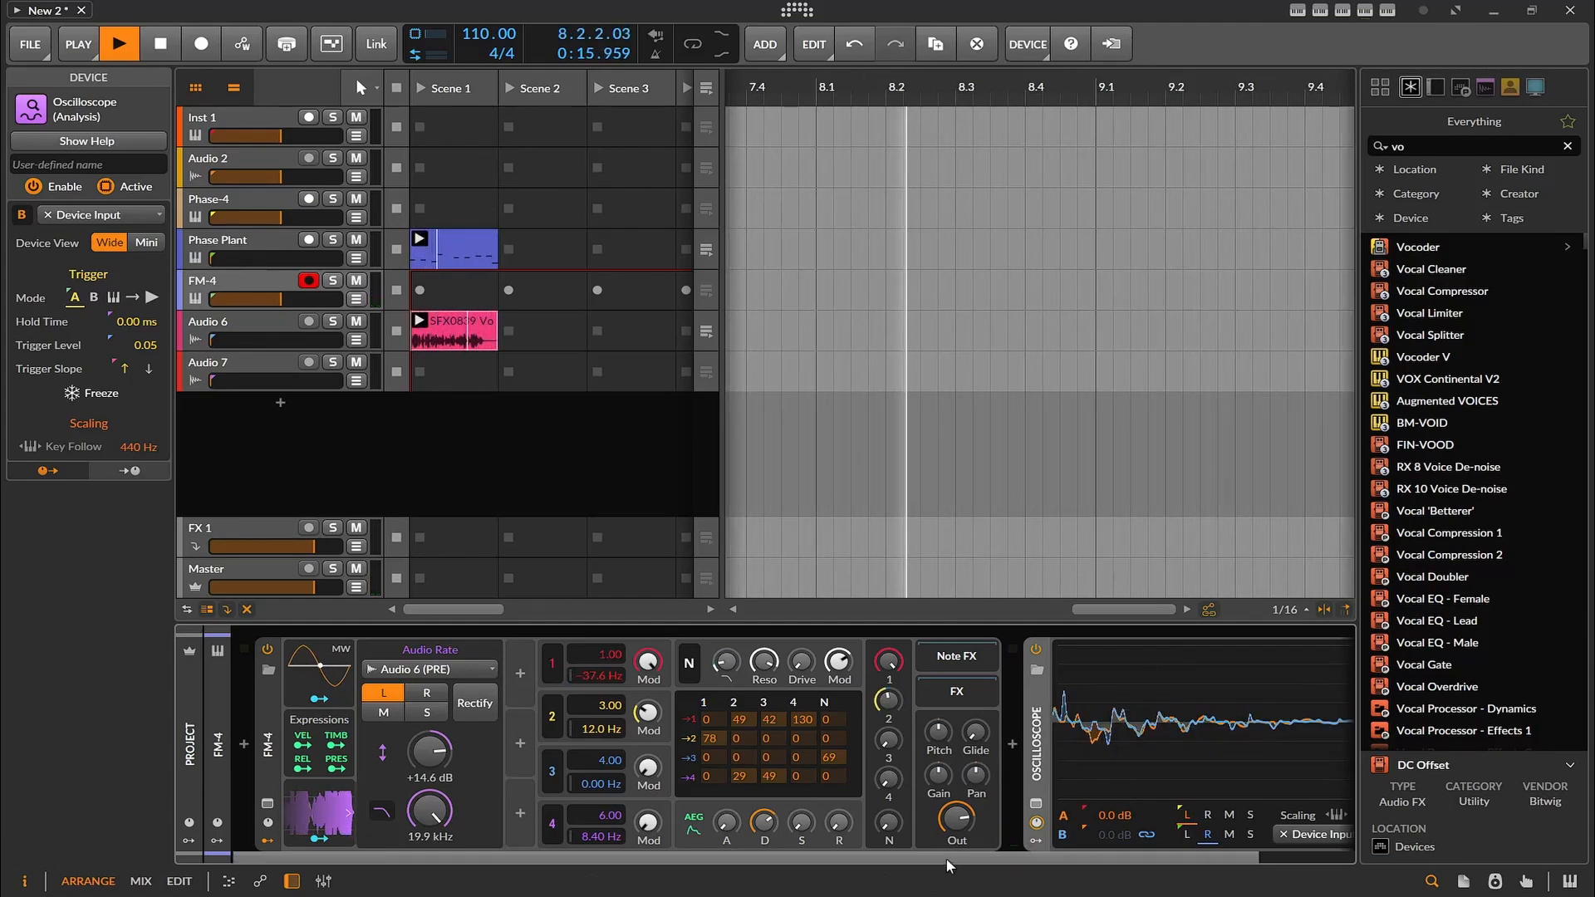
- Turn the Oscilloscope's trace B off and back on to compare the display
left_click_drag(1058, 860, 1229, 840)
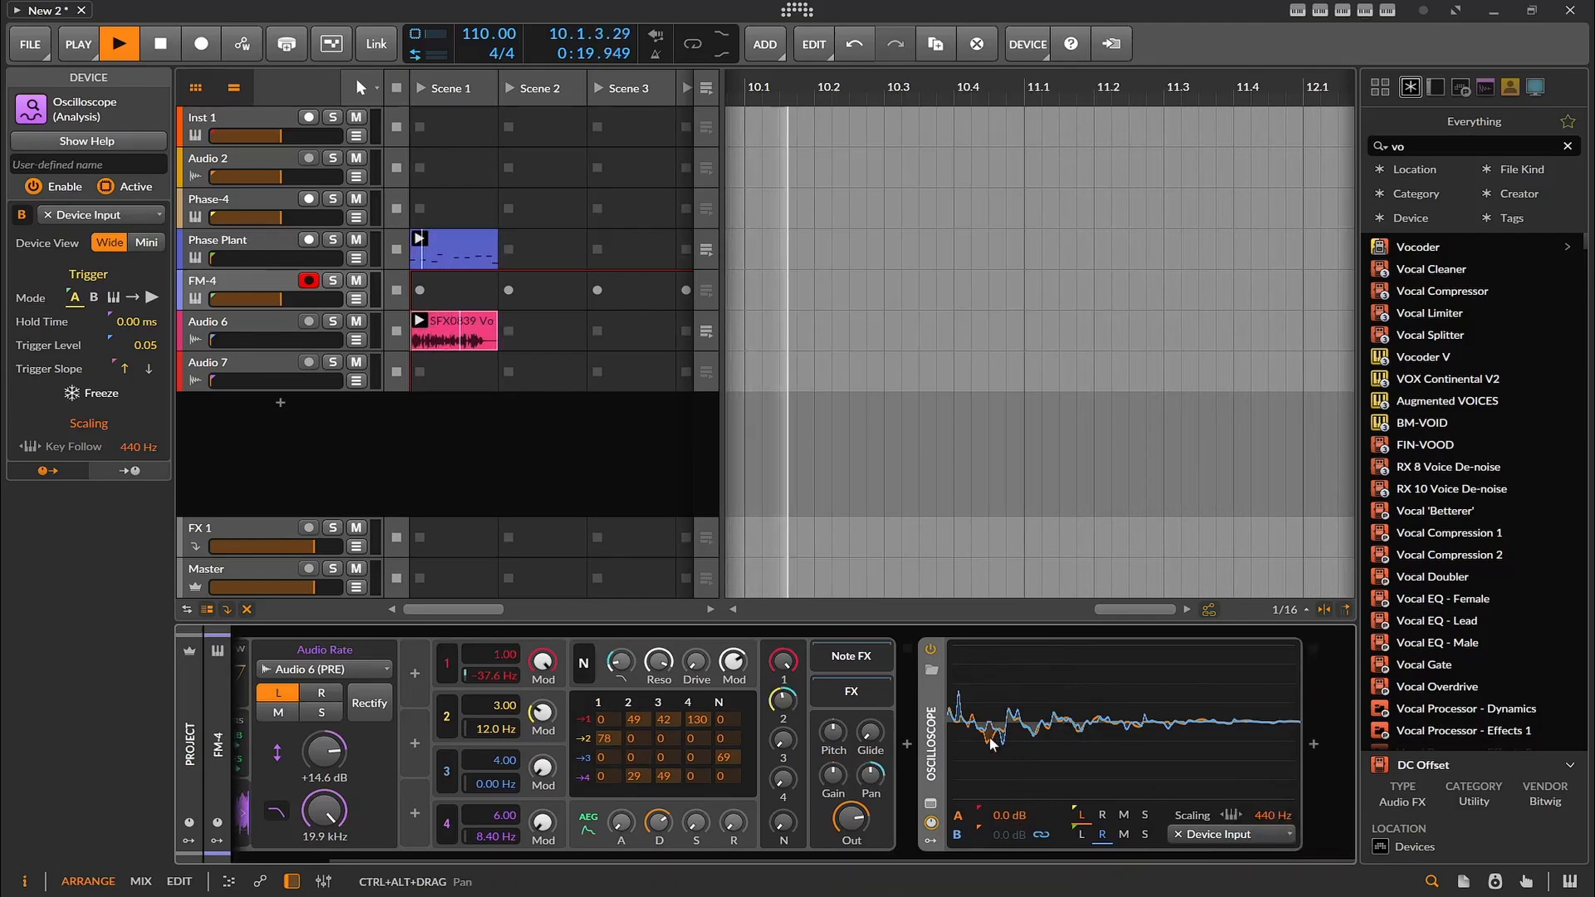
left_click(931, 822)
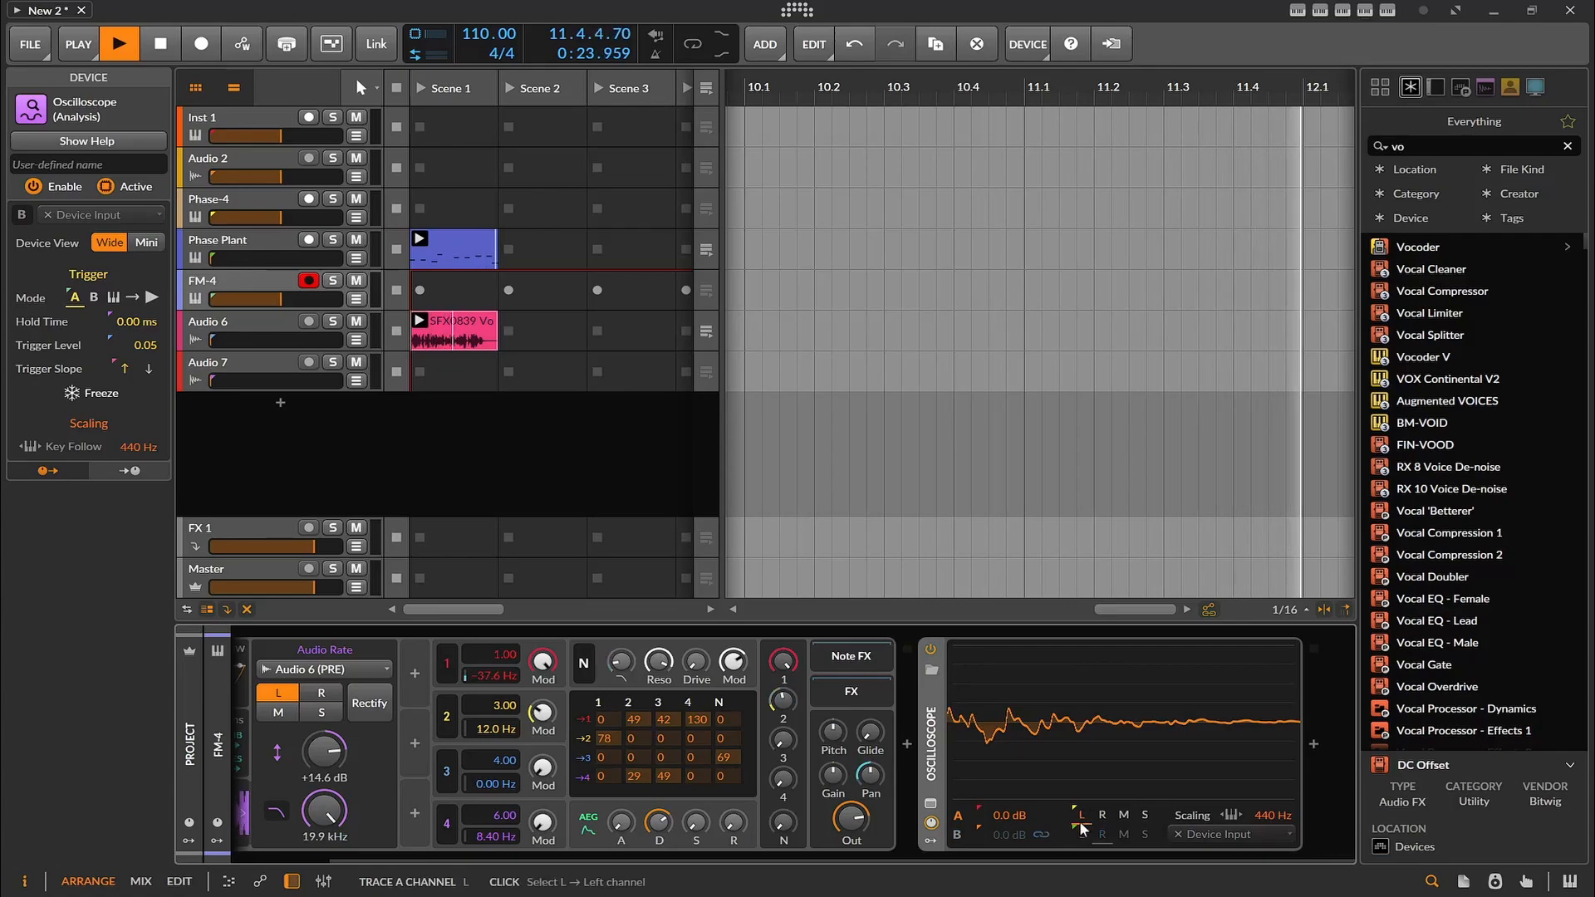
left_click(958, 832)
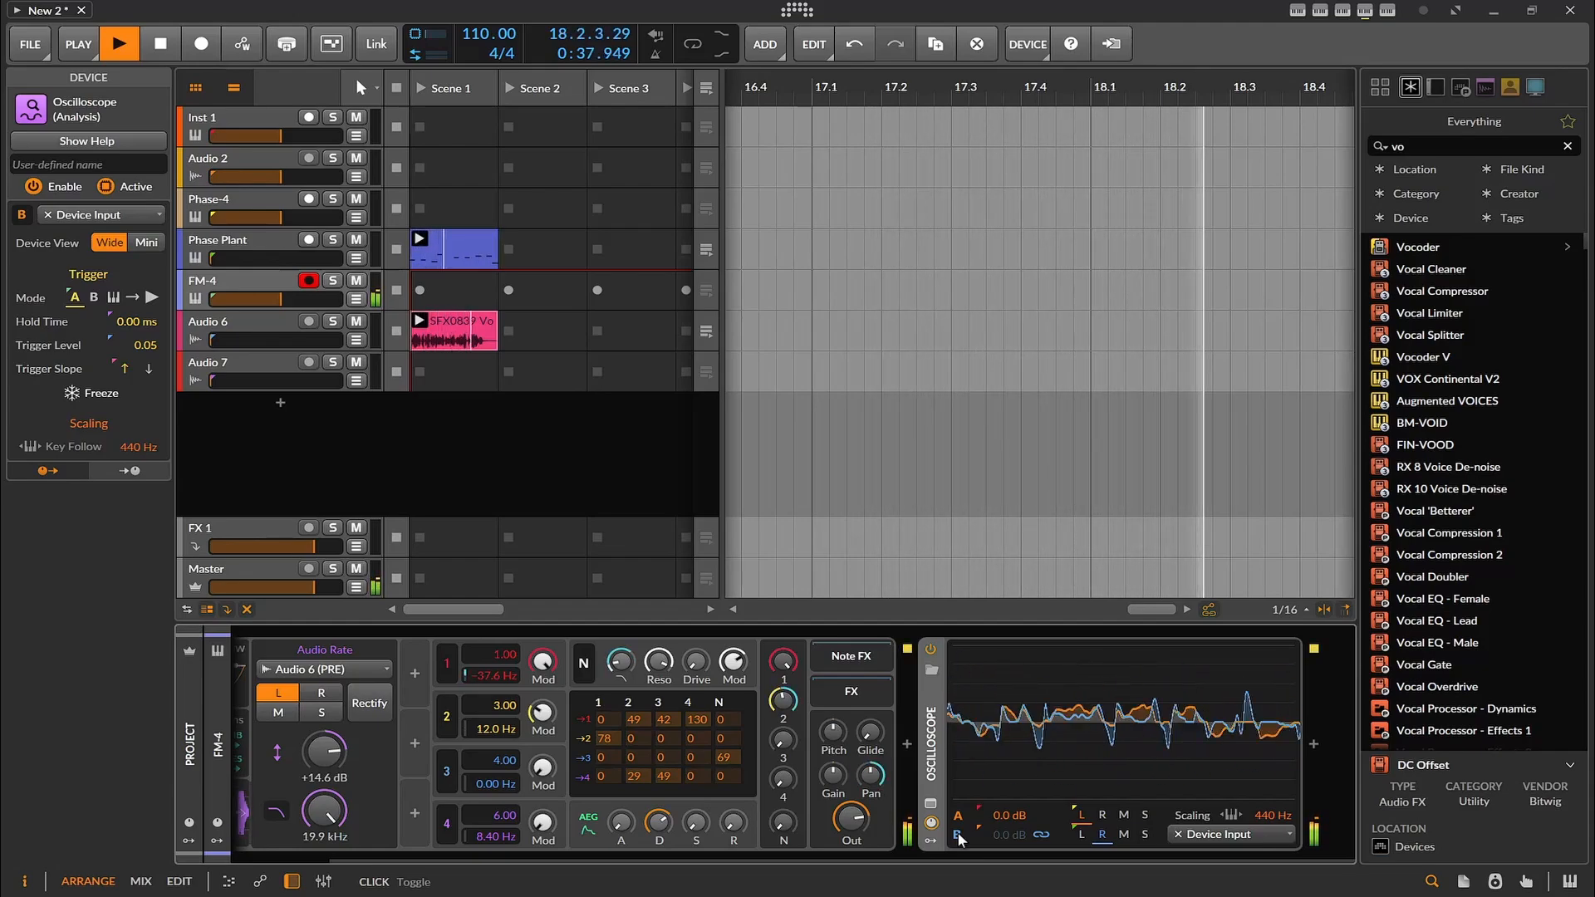
- Unlink the gain of the Oscilloscope's trace B from trace A and set trace B's source to Audio 6 (PRE)
left_click(1041, 833)
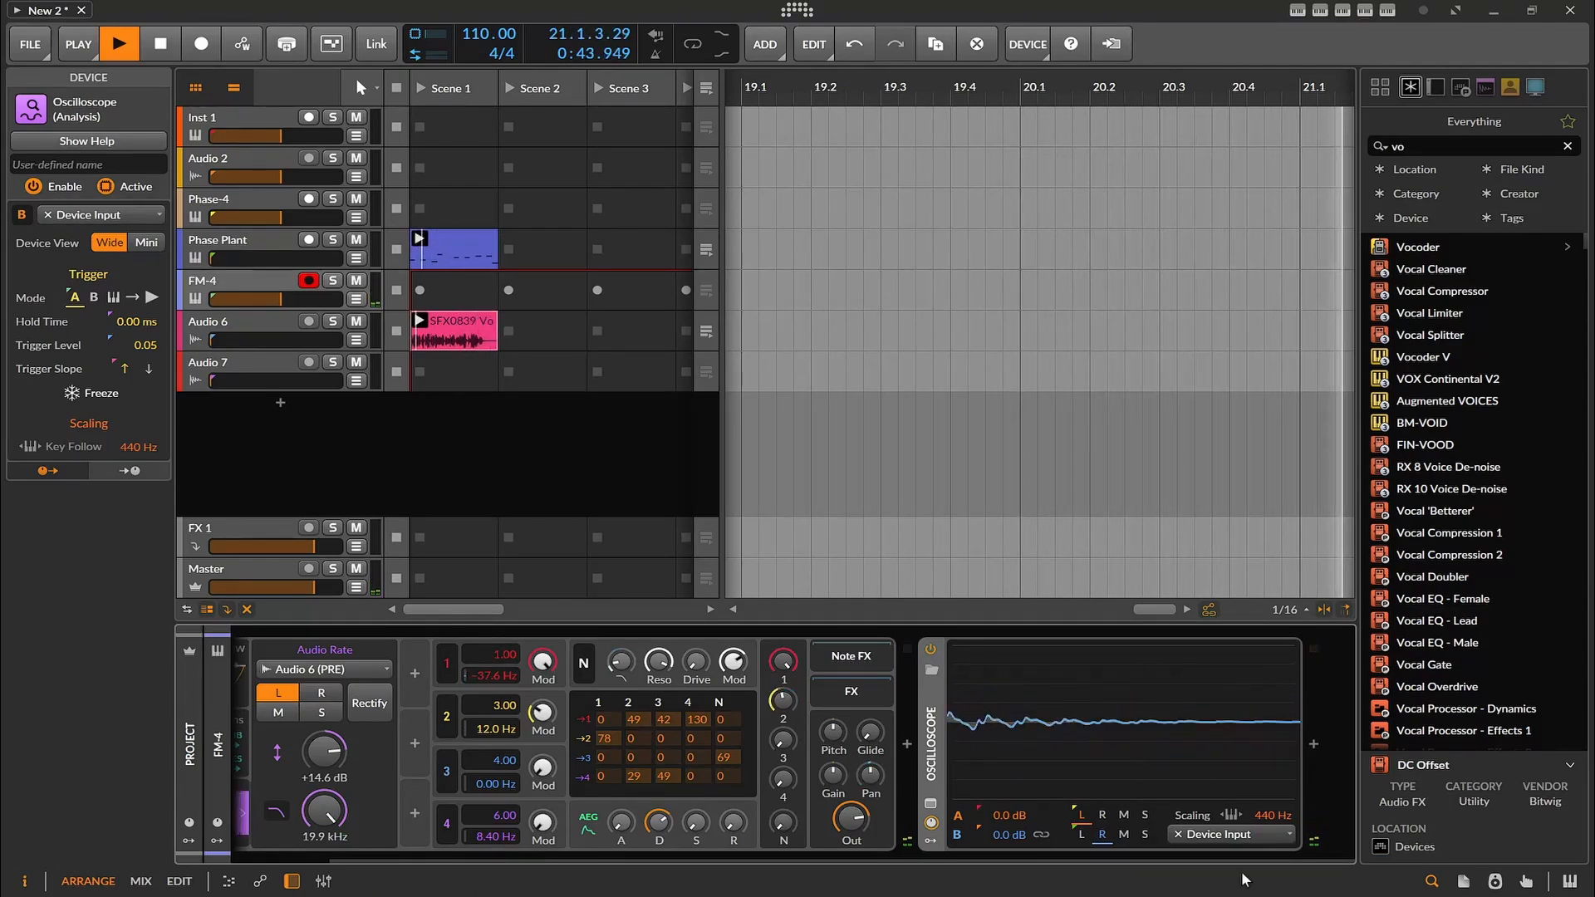
left_click(1221, 835)
mouse_move(1254, 784)
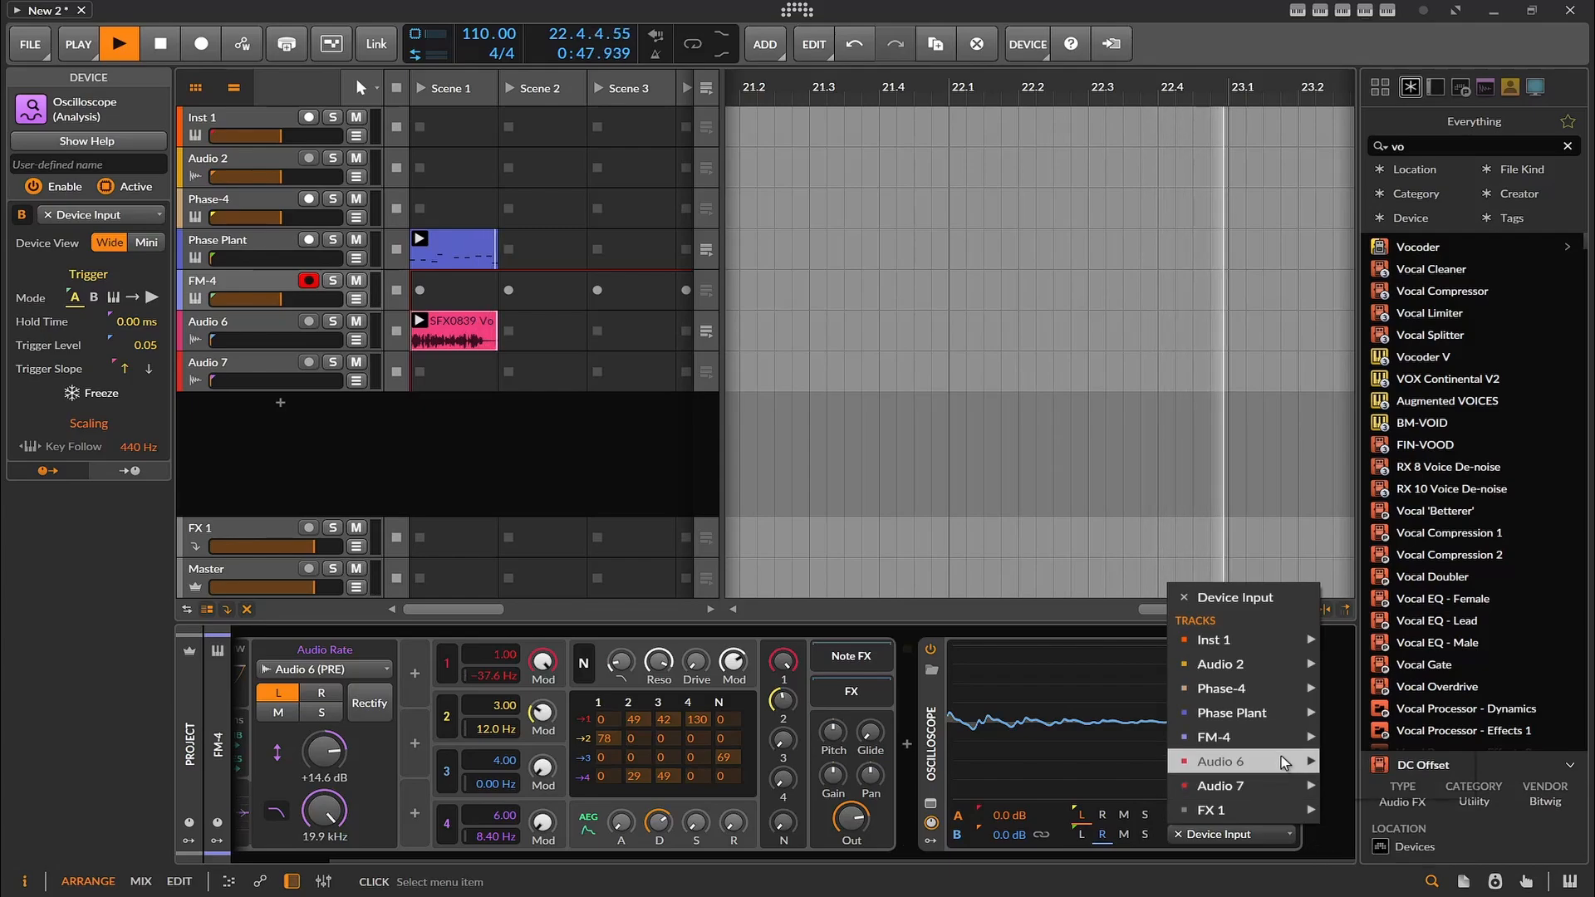
mouse_move(1283, 762)
left_click(1379, 757)
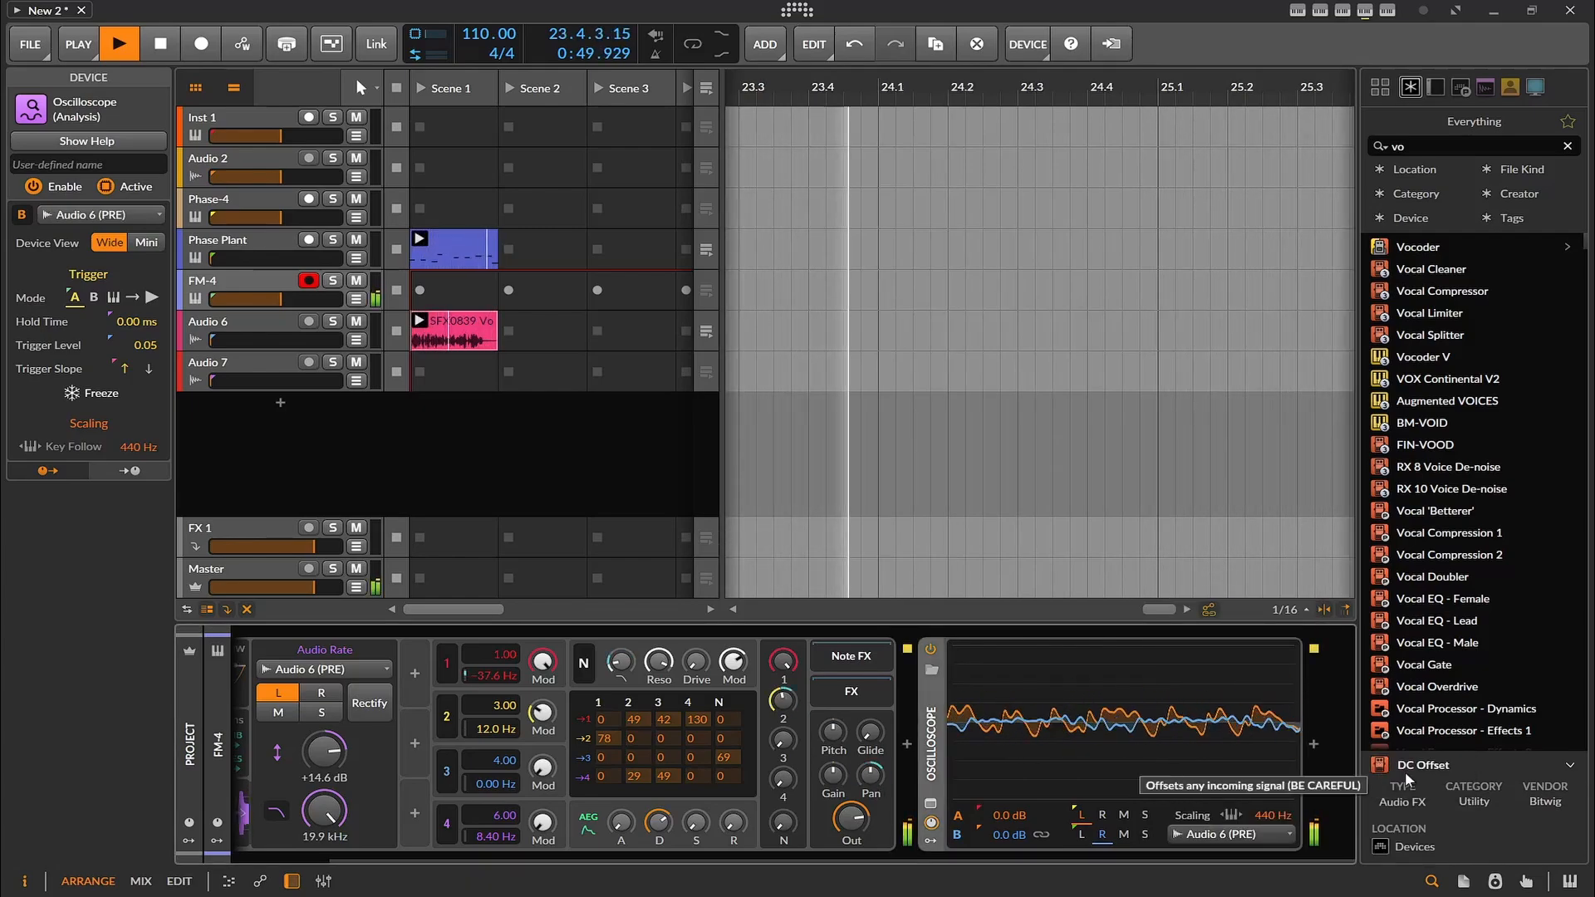